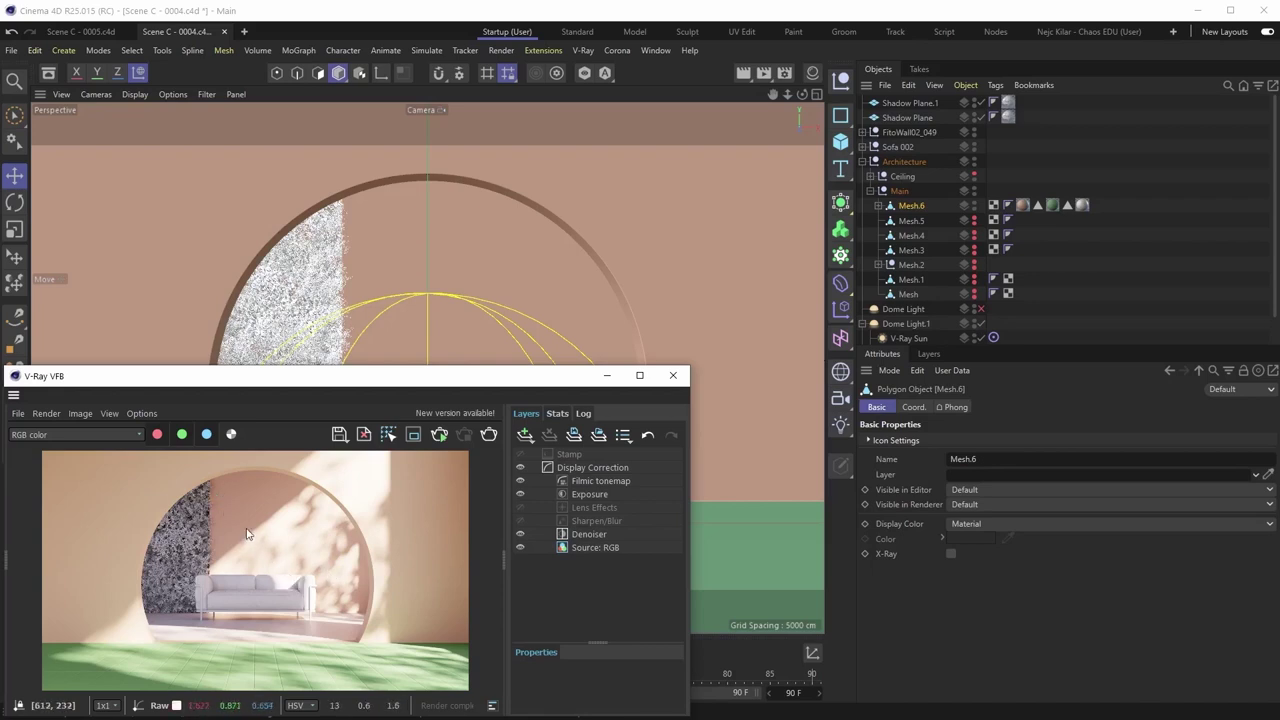
Minimize the render window and switch the viewport from the scene camera to a free view above the room.
scroll(252, 537, "up", 2)
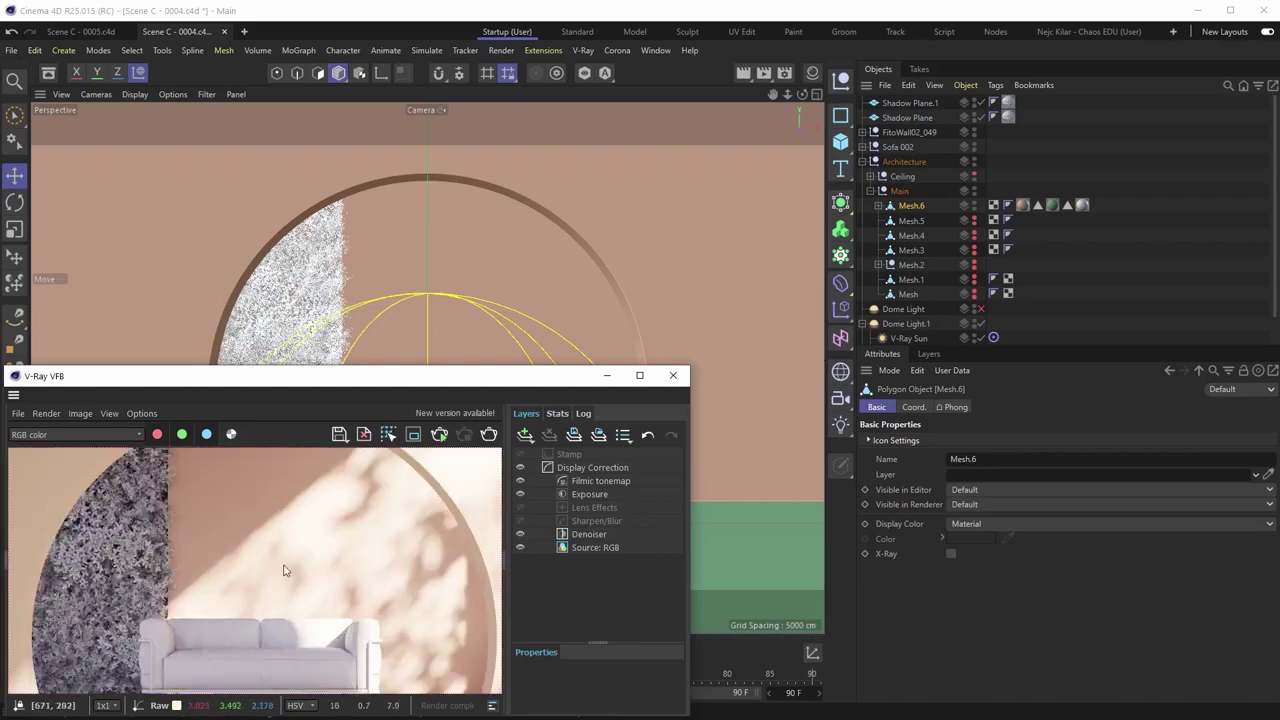
scroll(249, 561, "down", 2)
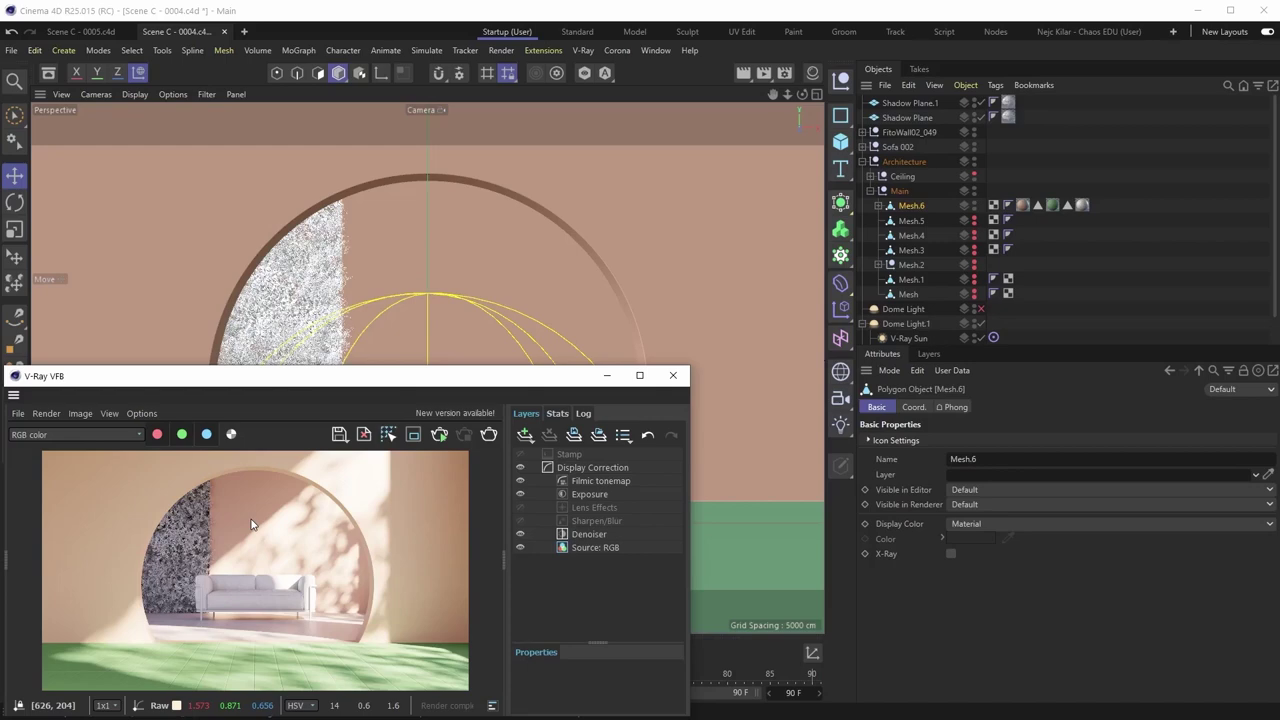
left_click(606, 376)
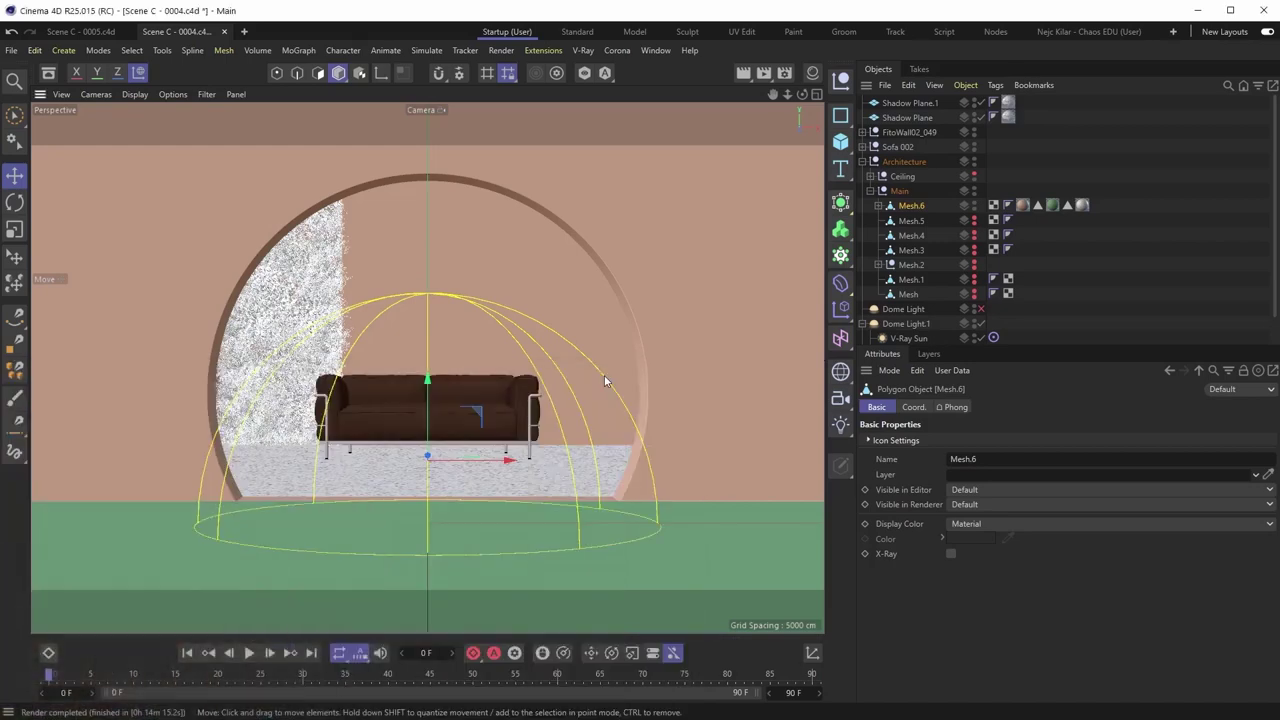
key("ctrl+shift+z")
left_click_drag(409, 433, 405, 358, "alt")
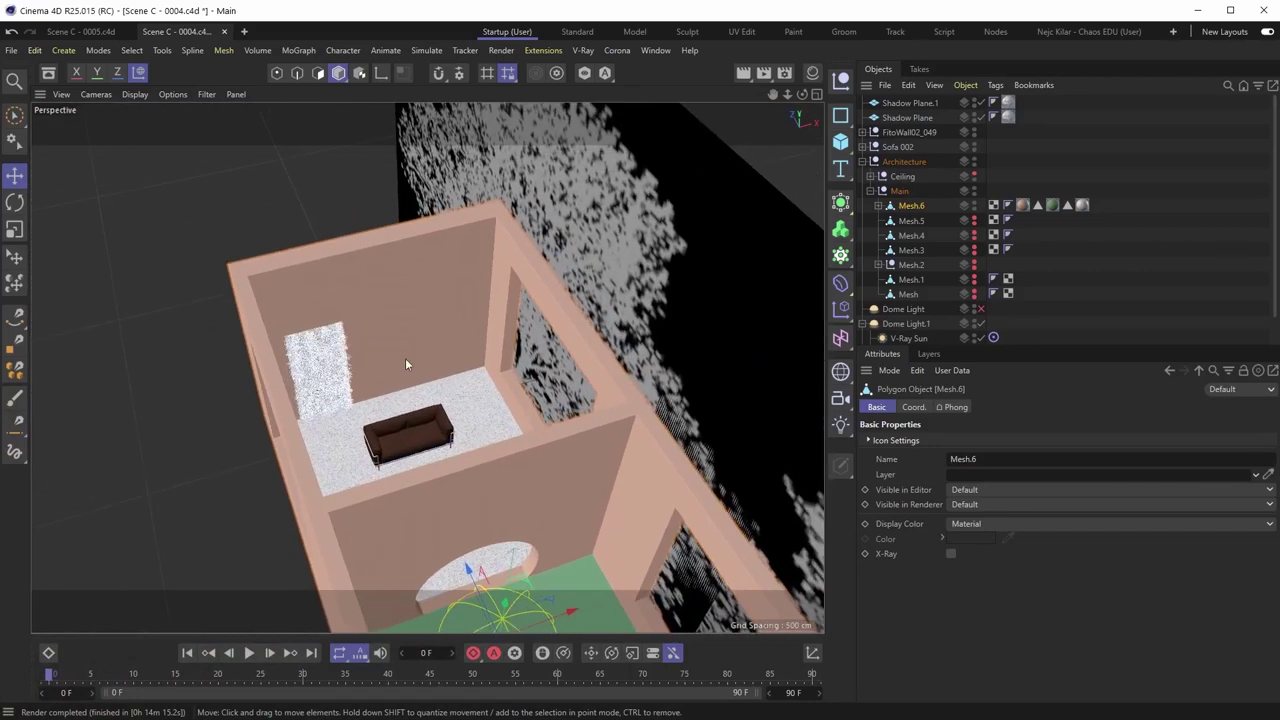
right_click(887, 208)
mouse_move(1000, 232)
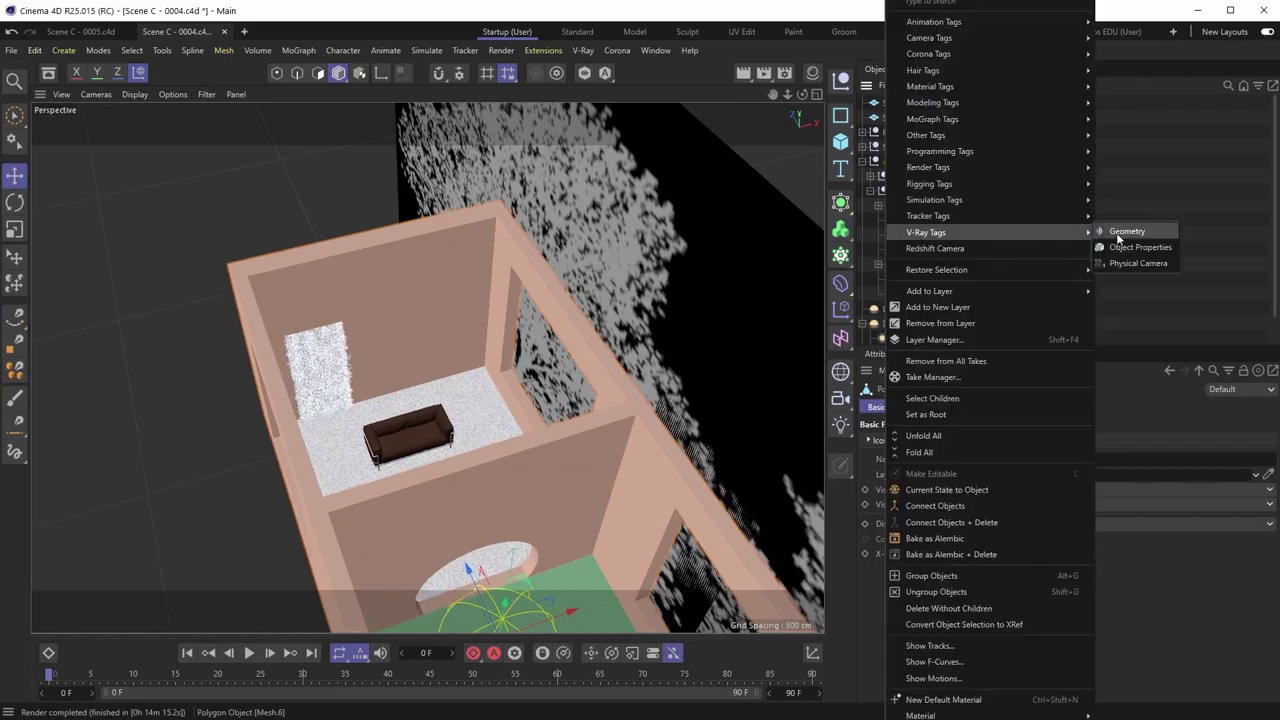
left_click(1122, 206)
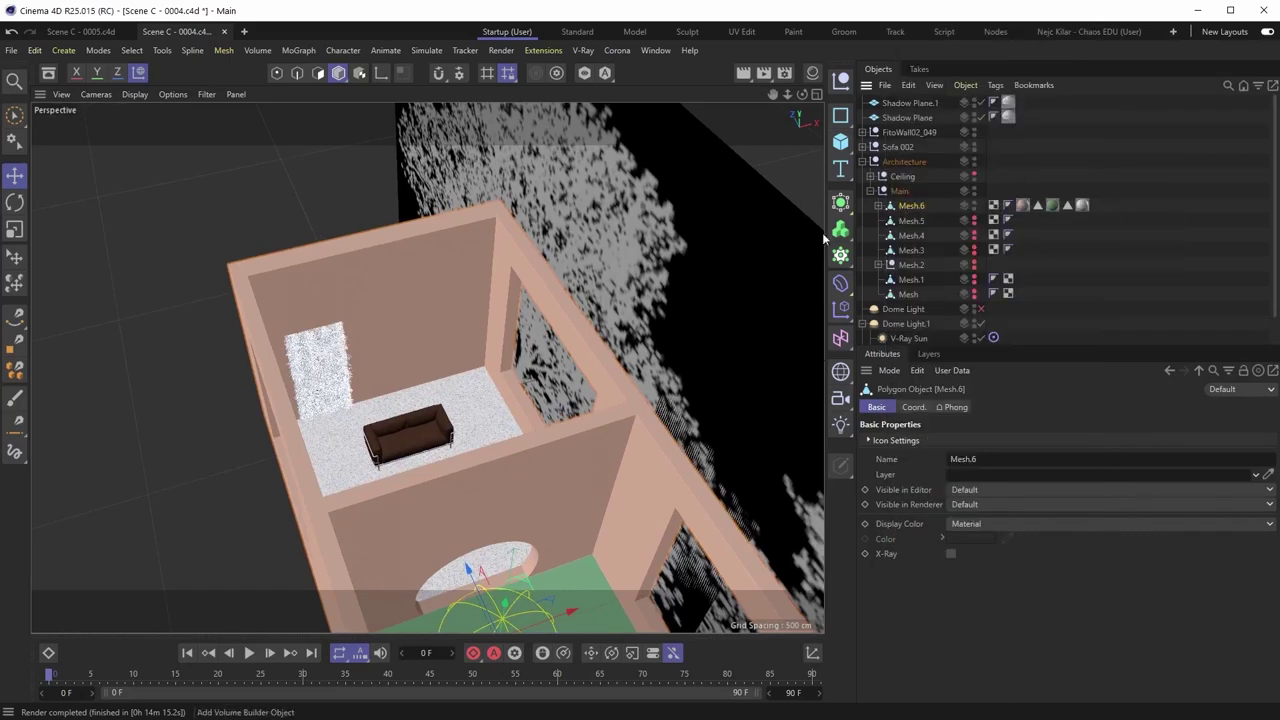
Switch the Mesh.6 room model to polygon editing.
left_click_drag(385, 421, 505, 441, "alt")
middle_click_drag(505, 441, 473, 435, "alt")
key("Return")
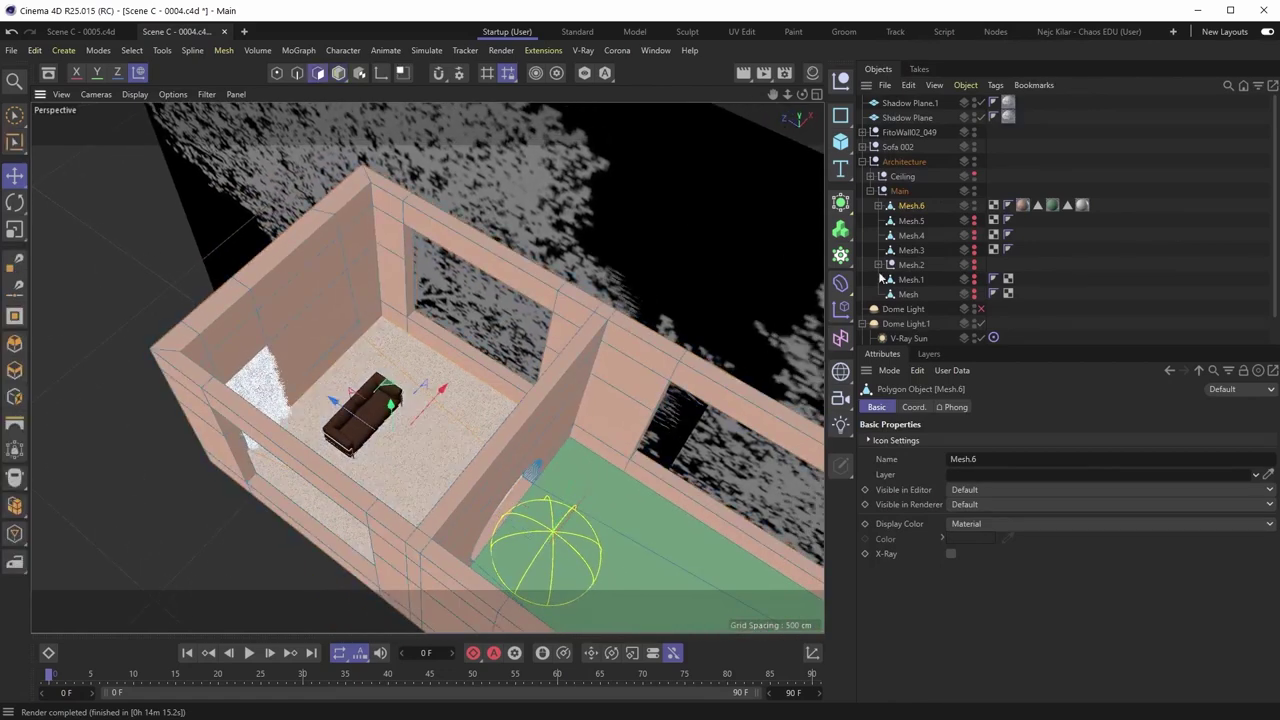
left_click_drag(763, 231, 453, 405, "alt")
middle_click_drag(497, 388, 436, 390, "alt")
scroll(432, 325, "up", 2)
left_click_drag(432, 325, 441, 363, "alt")
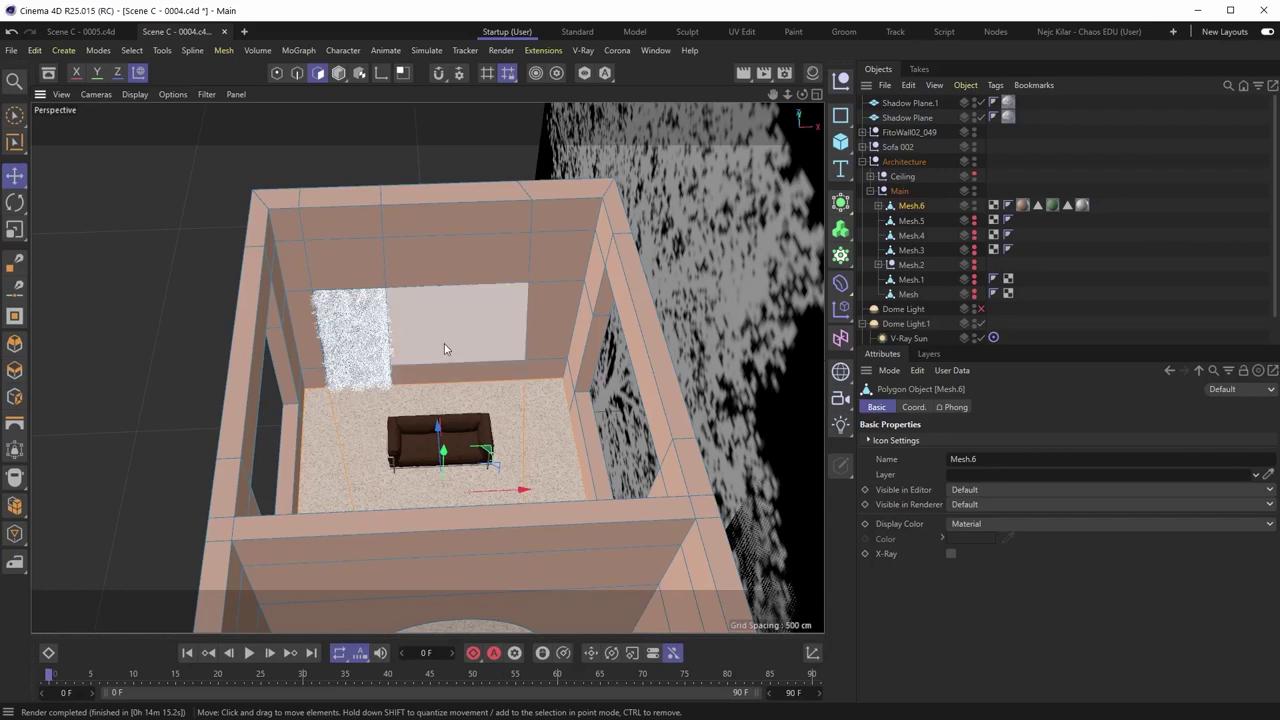
left_click_drag(445, 350, 487, 353)
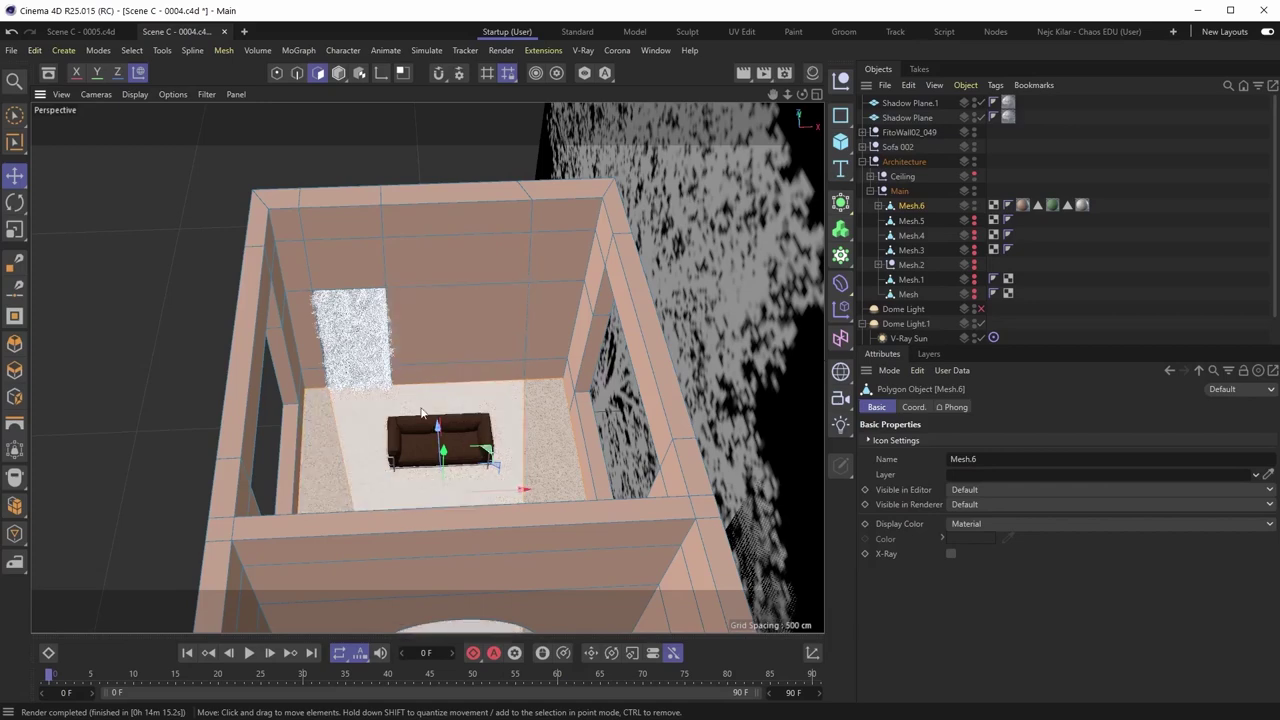
left_click_drag(412, 397, 433, 259)
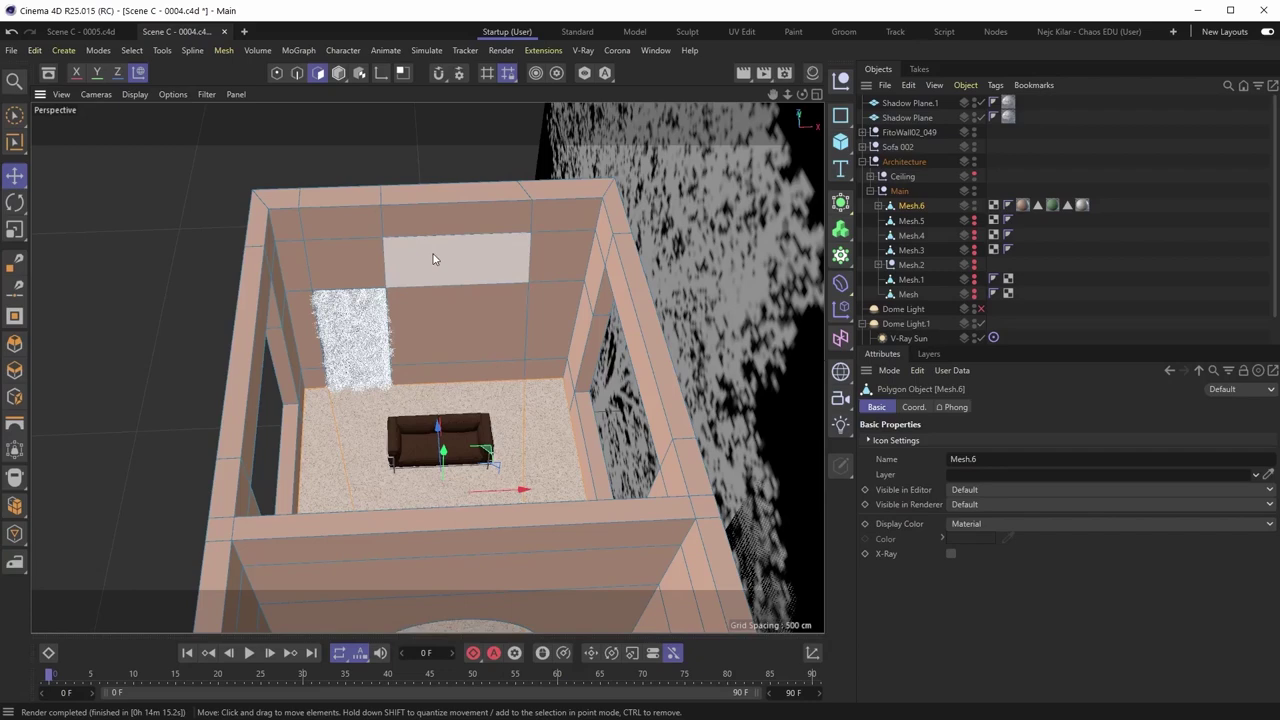
left_click_drag(433, 259, 420, 333)
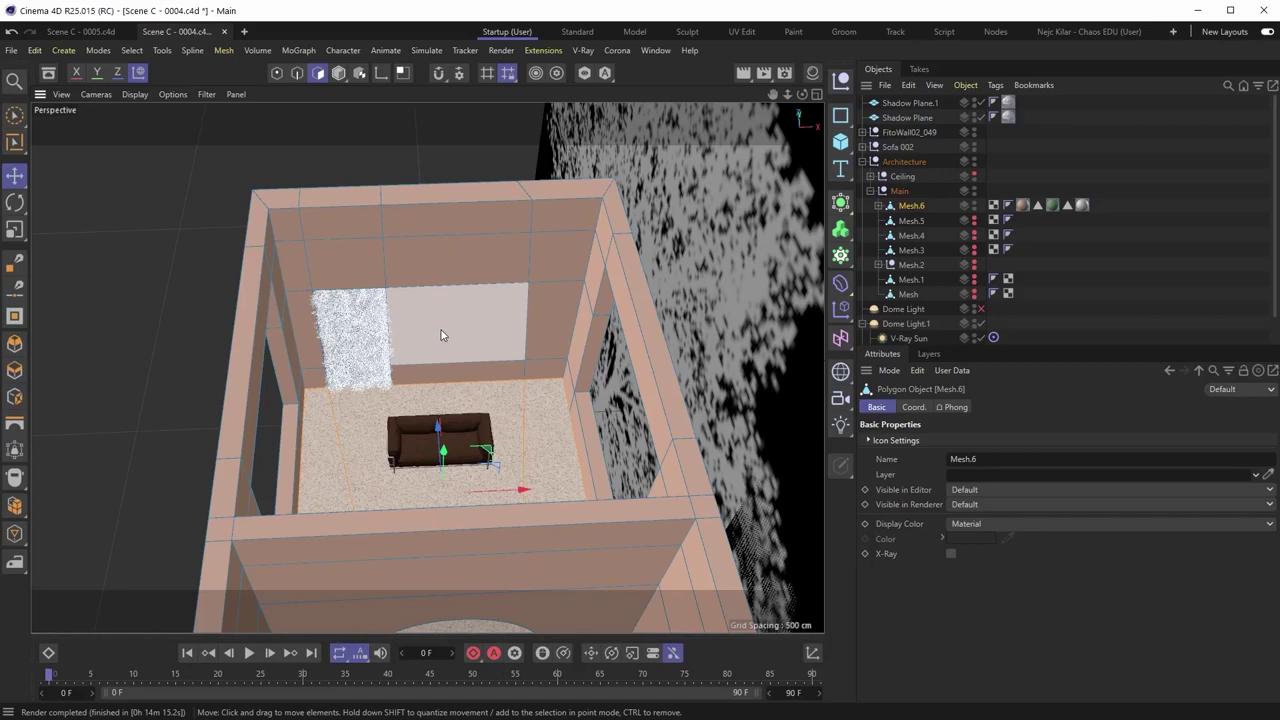
middle_click_drag(441, 335, 456, 328)
left_click_drag(458, 331, 449, 376)
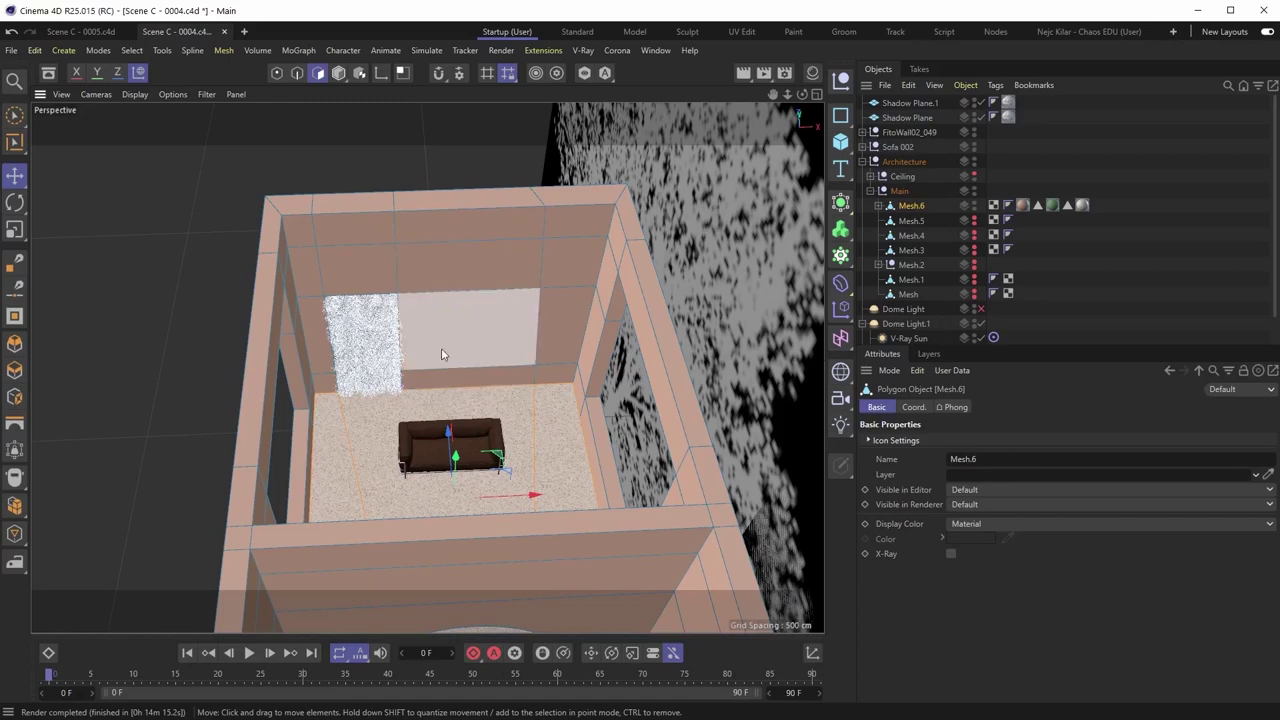
middle_click_drag(450, 321, 467, 321)
left_click_drag(467, 321, 461, 402)
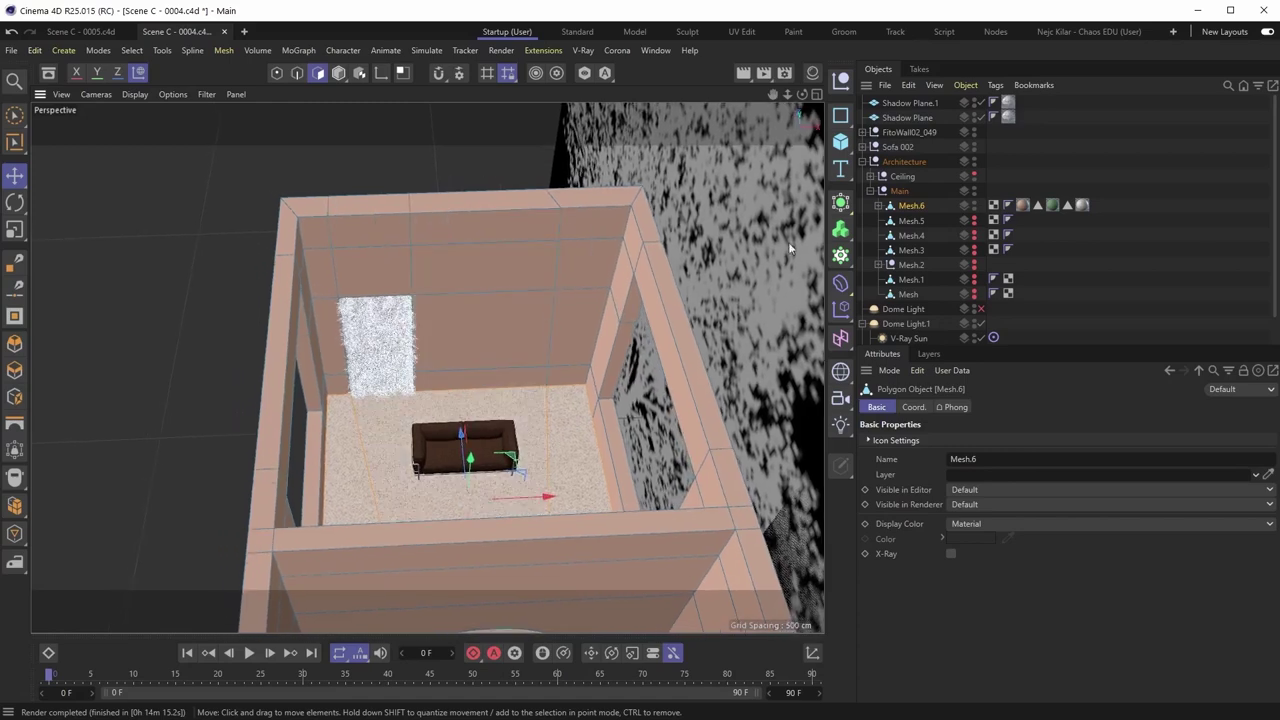
left_click_drag(529, 358, 469, 377)
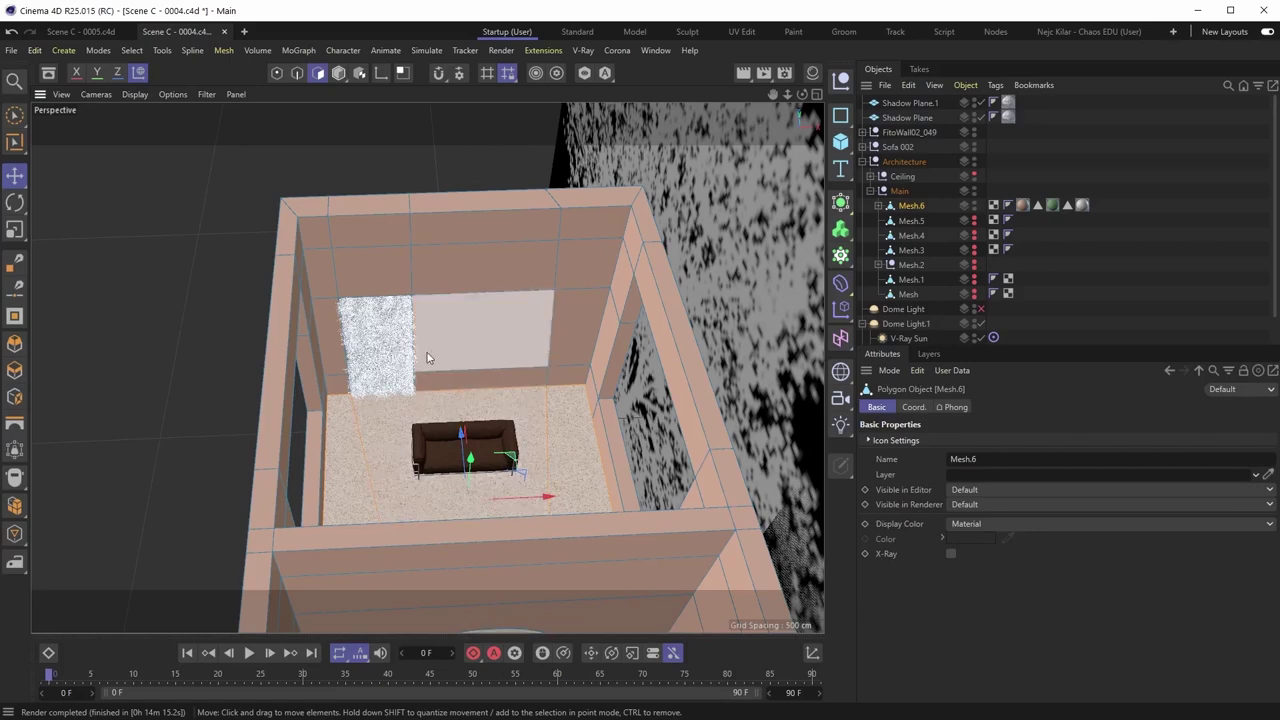
middle_click_drag(444, 383, 449, 381, "alt")
left_click_drag(451, 380, 460, 406, "alt")
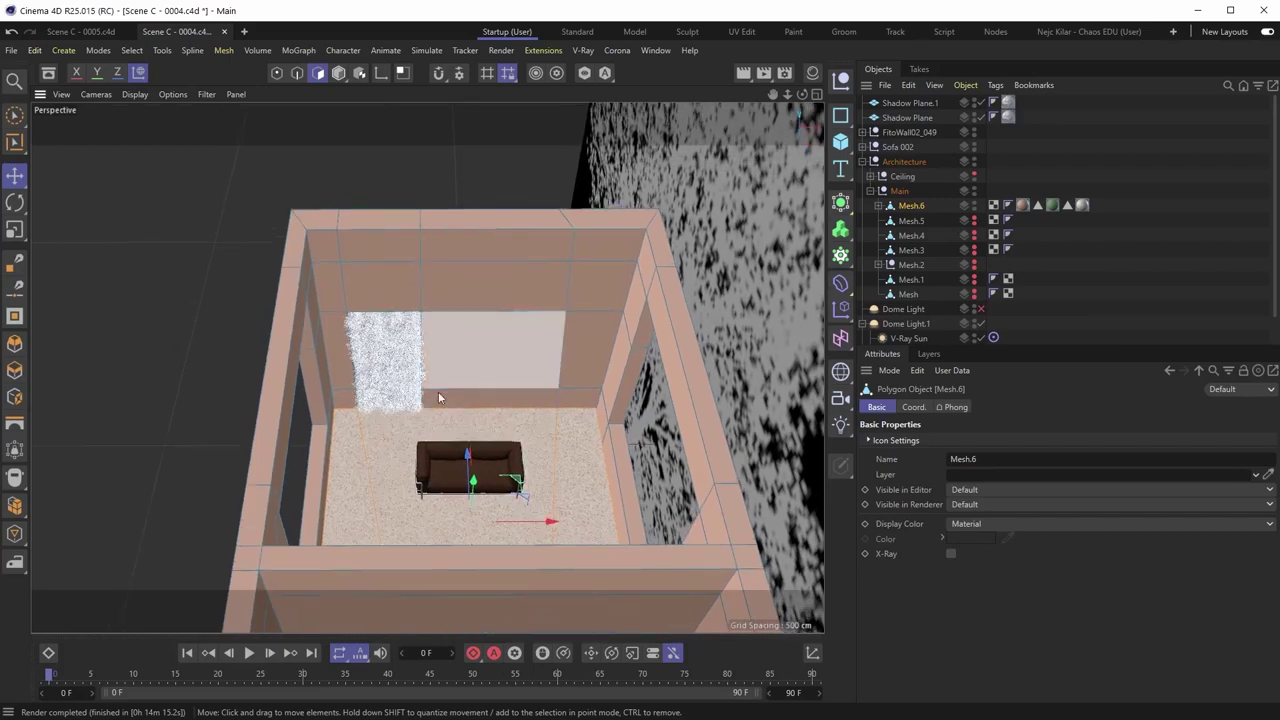
Select all polygons of the wall behind the sofa in the top view and return to the perspective view.
key("F2")
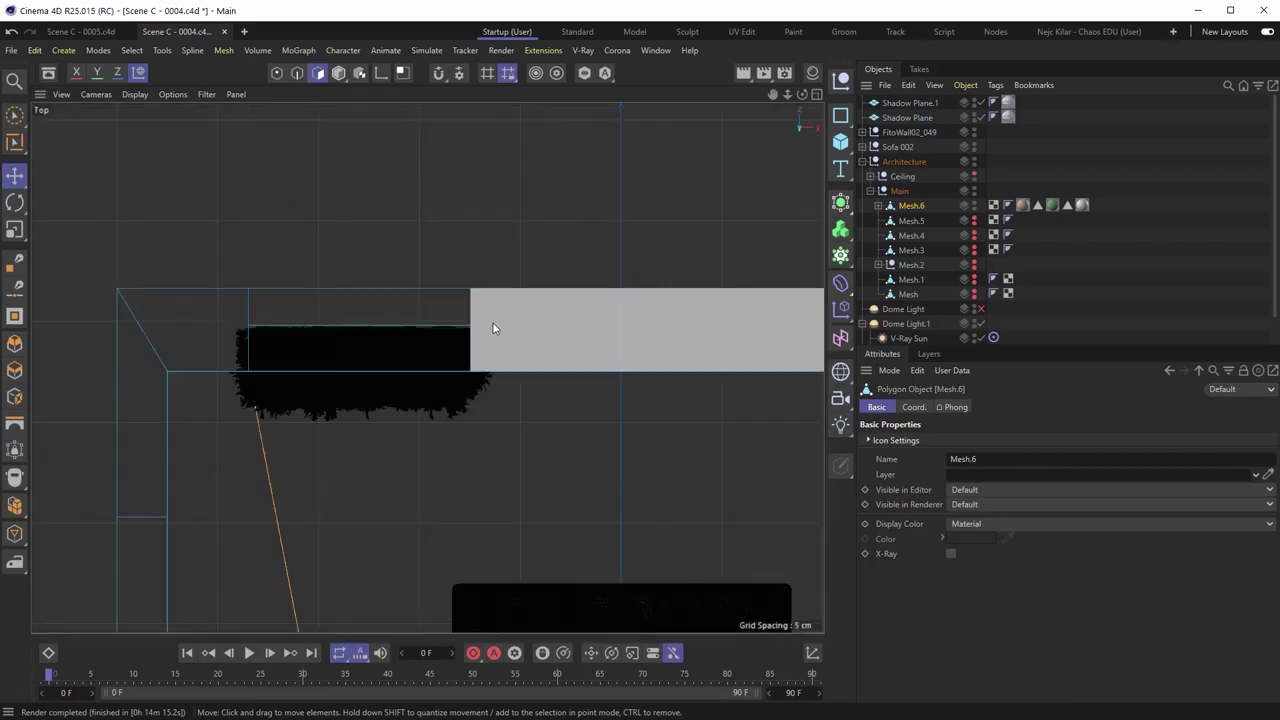
scroll(492, 322, "down", 6)
middle_click_drag(564, 333, 460, 325, "alt")
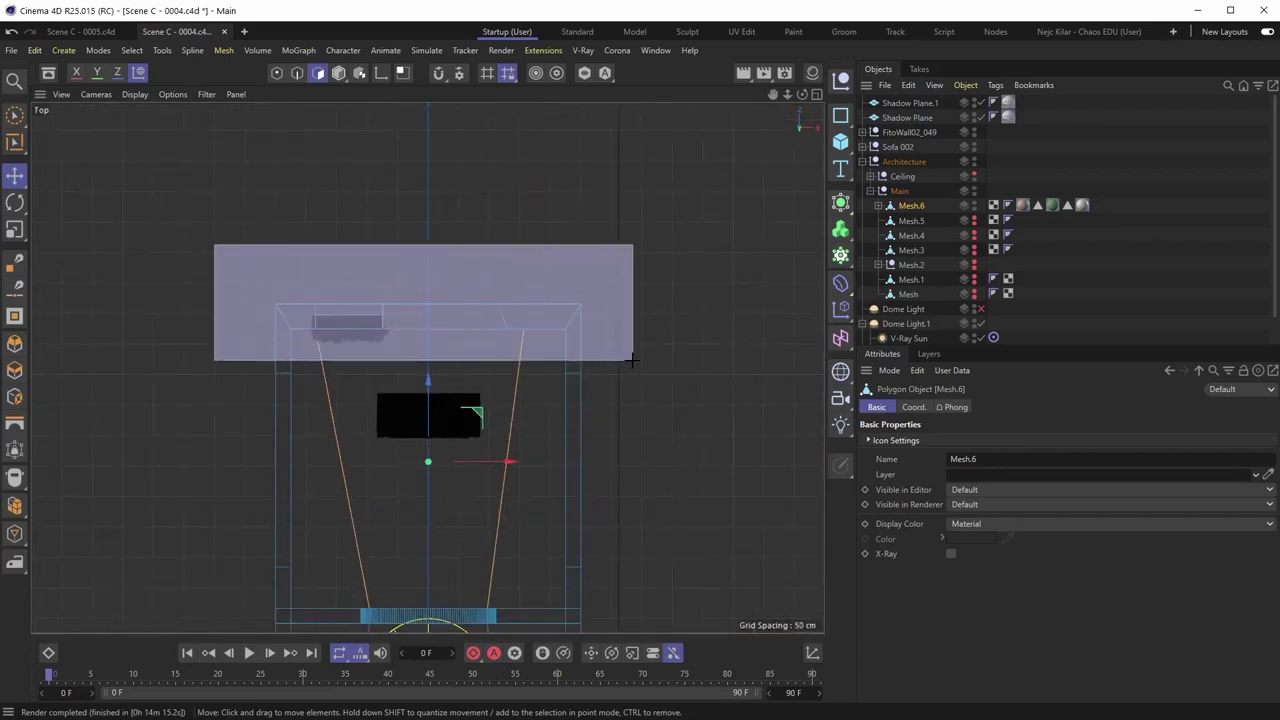
left_click(443, 333)
key("F1")
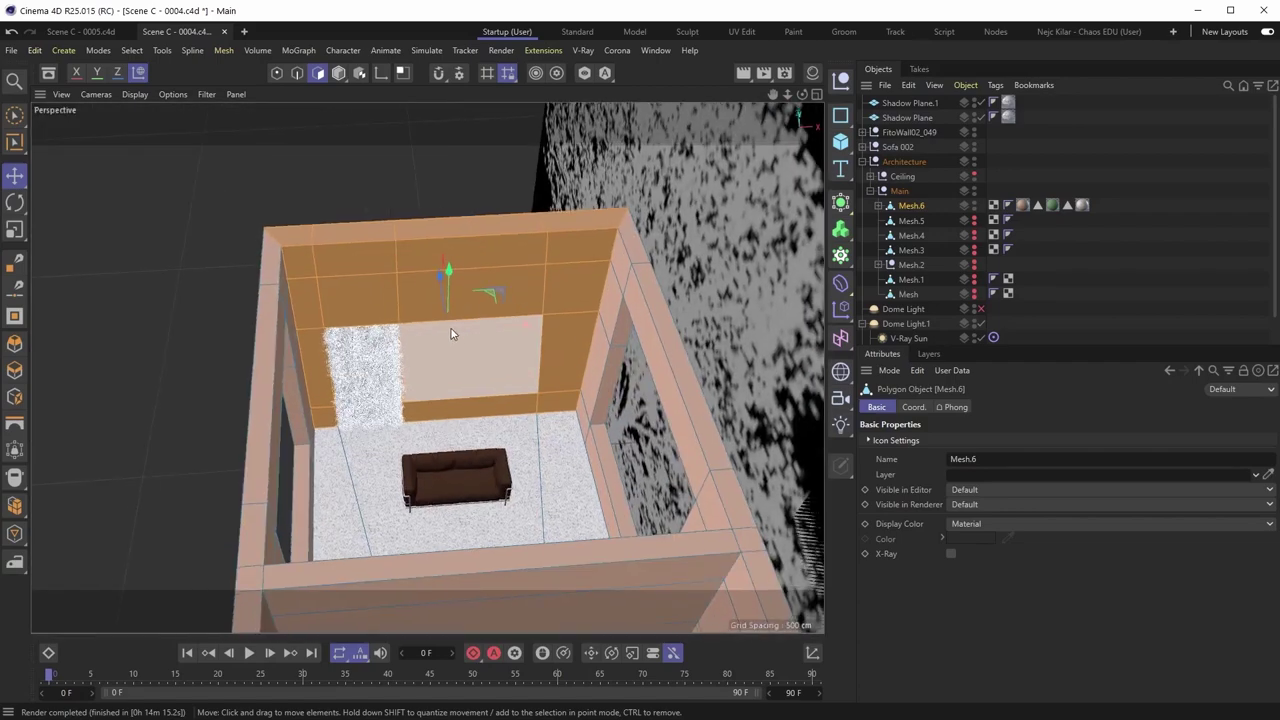
Set up a Plane Cut on the local YZ plane, restricted to the selected wall polygons.
key("k")
key("j")
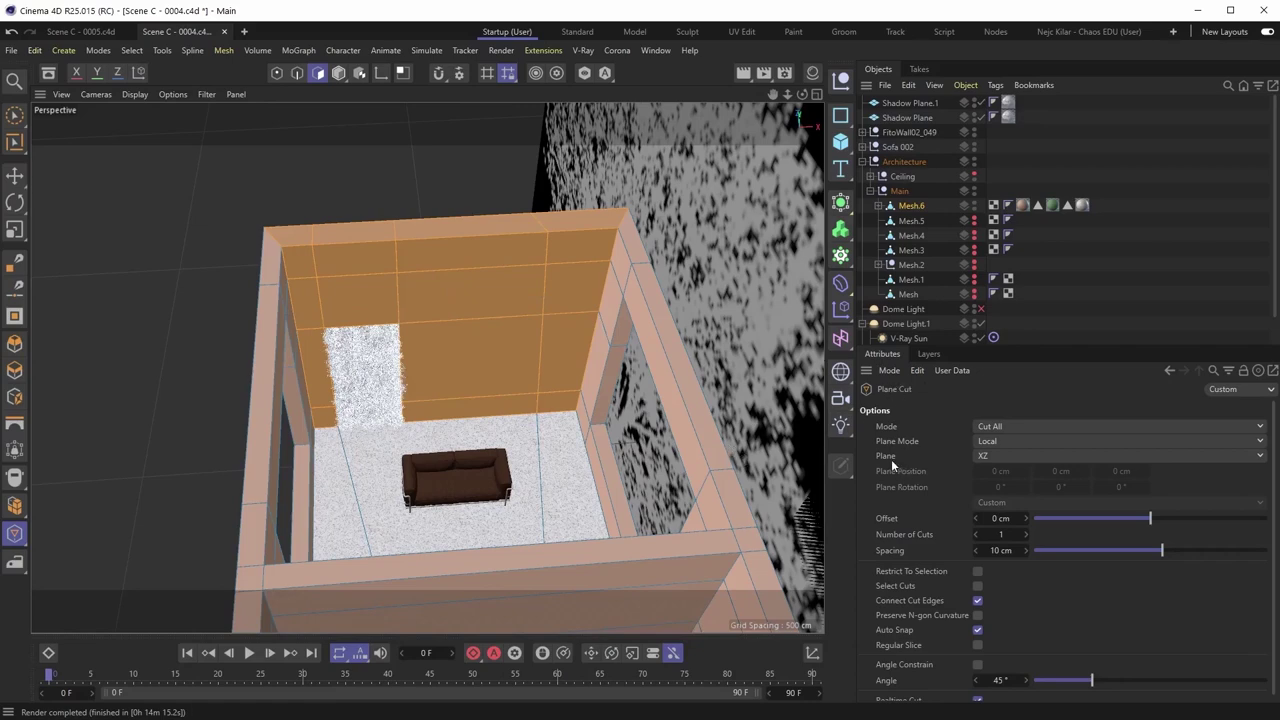
left_click(984, 458)
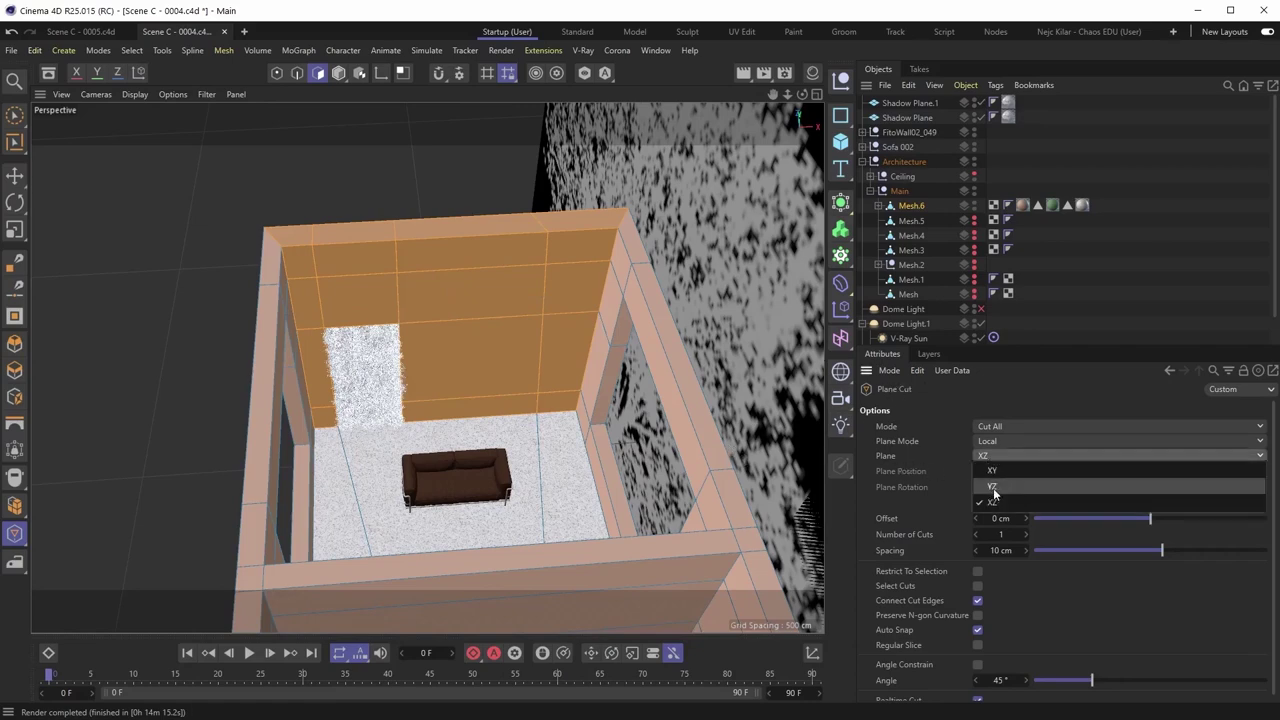
left_click(993, 487)
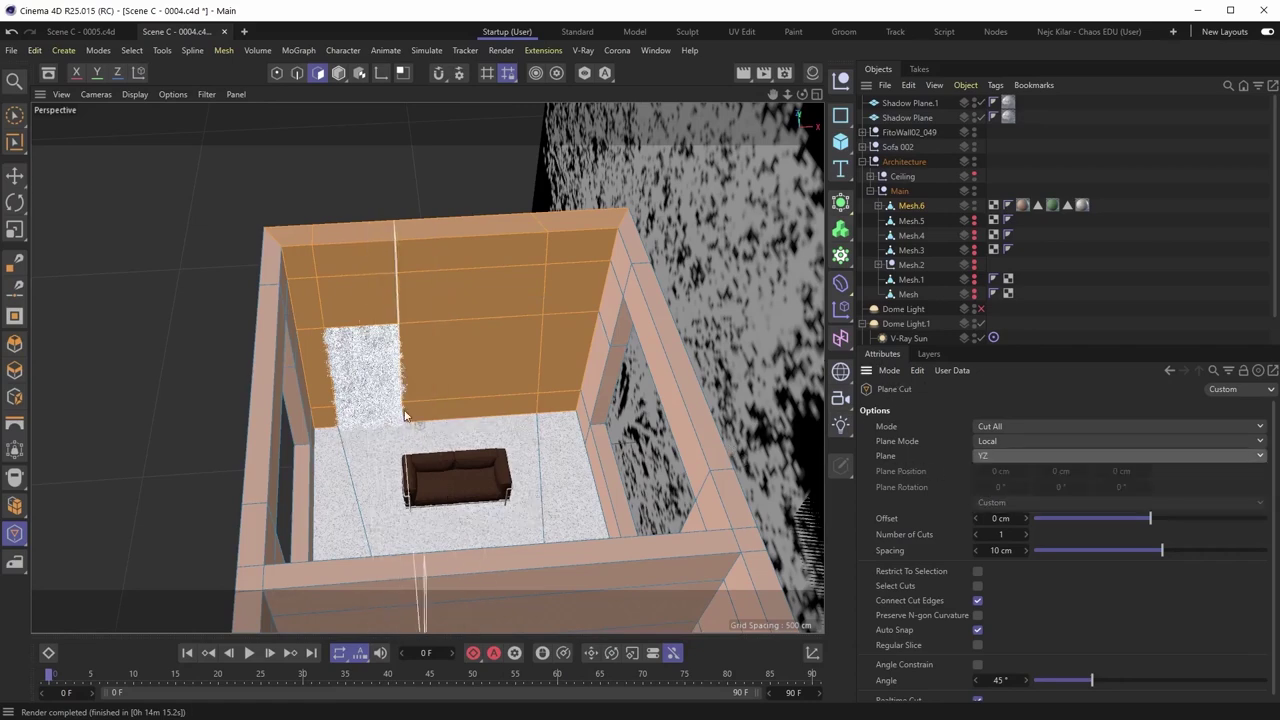
left_click_drag(400, 425, 396, 425, "alt")
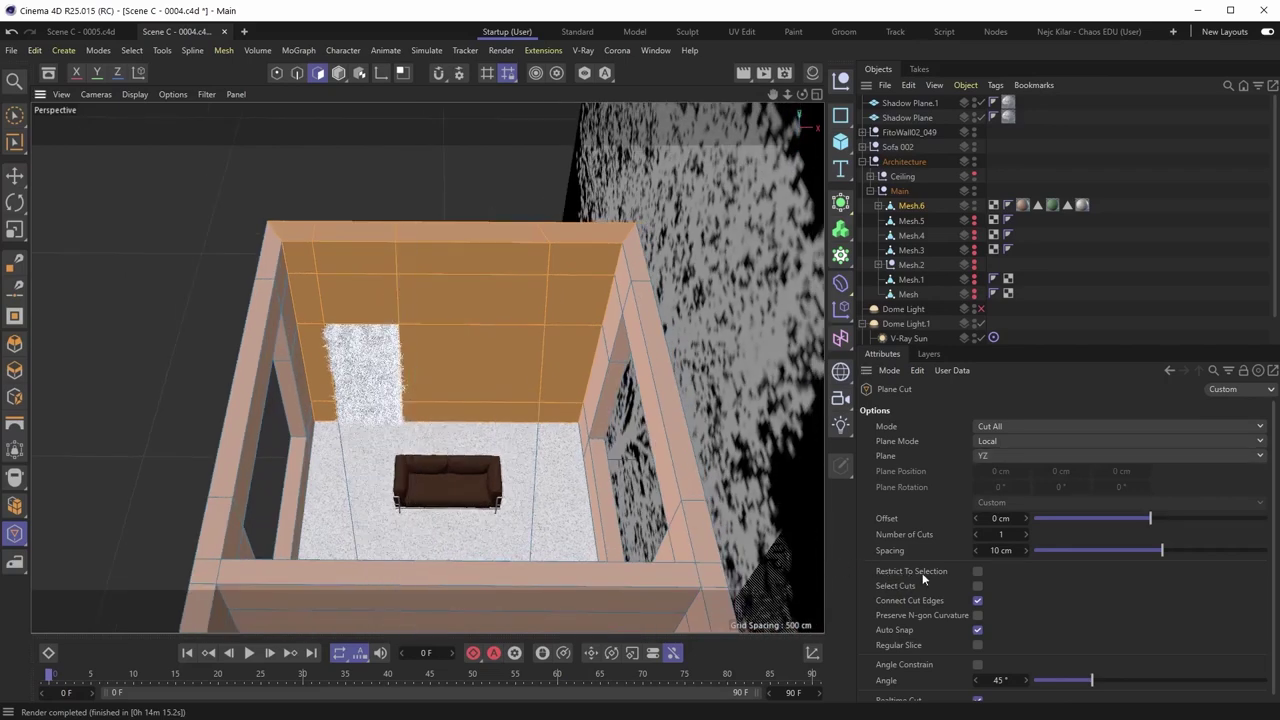
left_click(979, 574)
Cut the back wall vertically just beside the plant panel's inner edge and again behind the far end of the sofa.
scroll(423, 440, "up", 3)
mouse_move(423, 440)
middle_mouse_down("alt")
mouse_move(474, 417)
mouse_move(443, 431)
middle_mouse_up("alt")
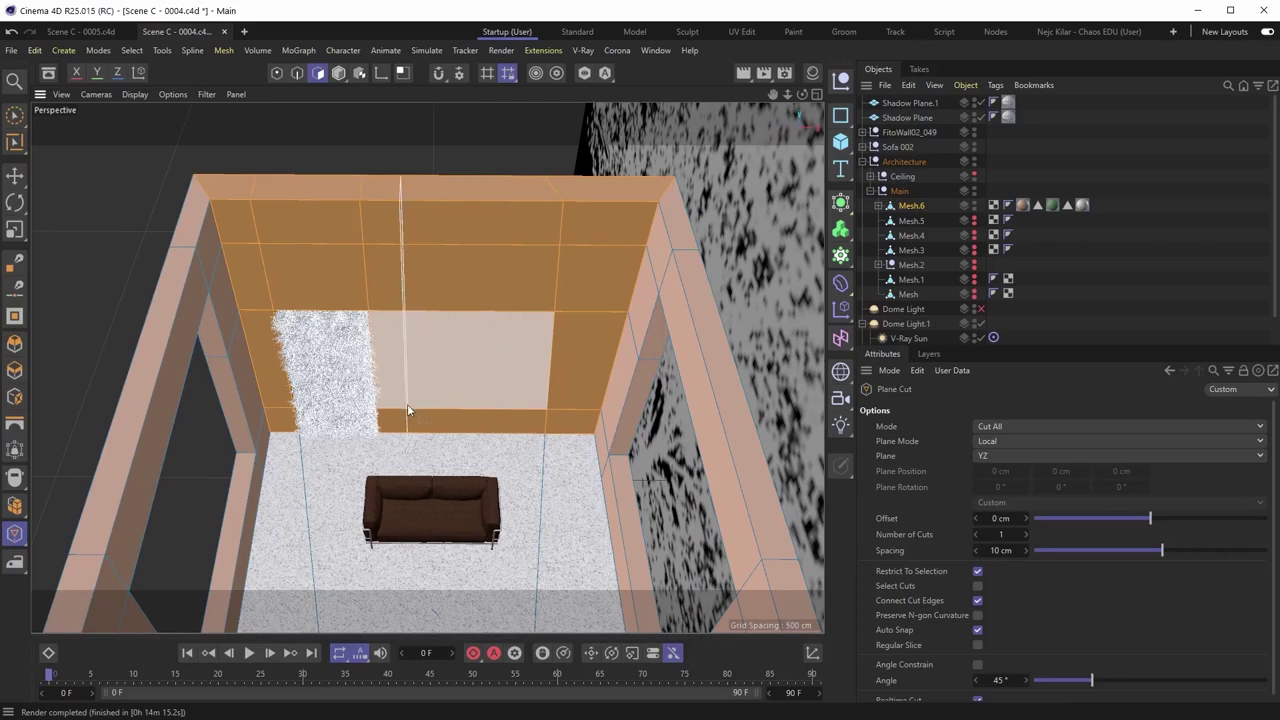
left_click(407, 404)
scroll(420, 400, "up", 5)
right_click_drag(441, 401, 530, 390, "alt")
middle_click_drag(391, 436, 401, 445, "alt")
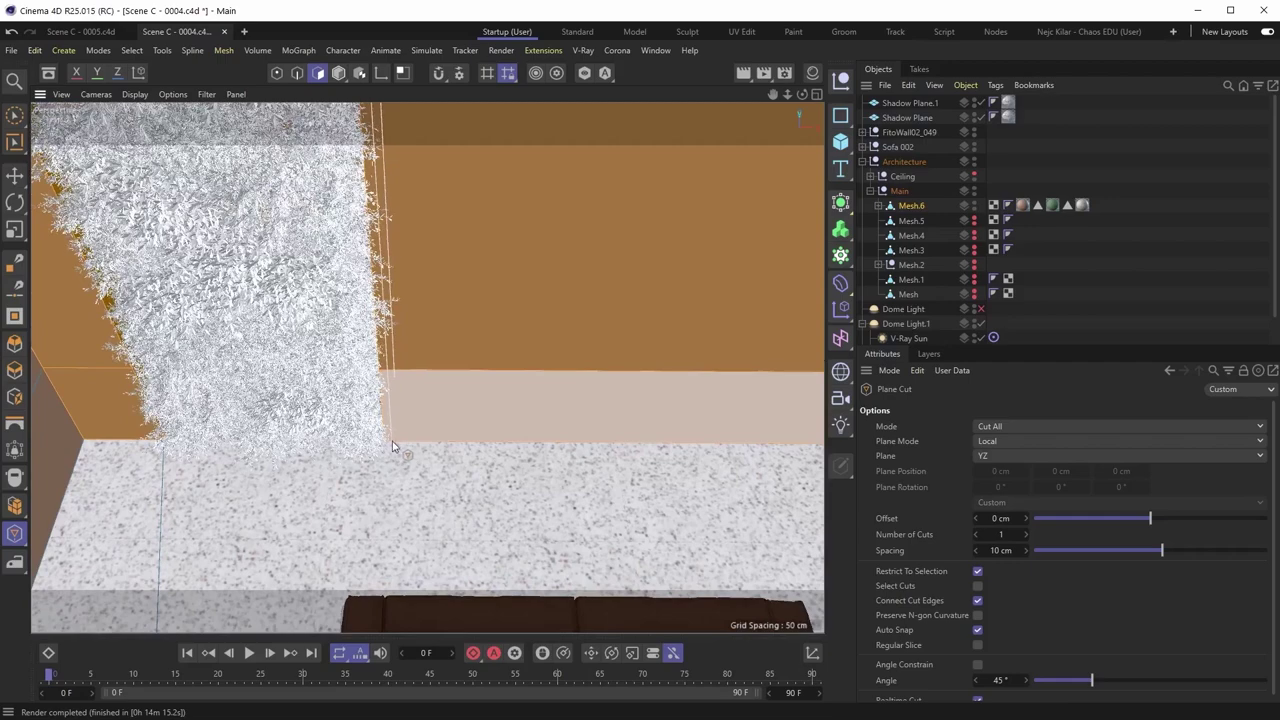
left_click(393, 447)
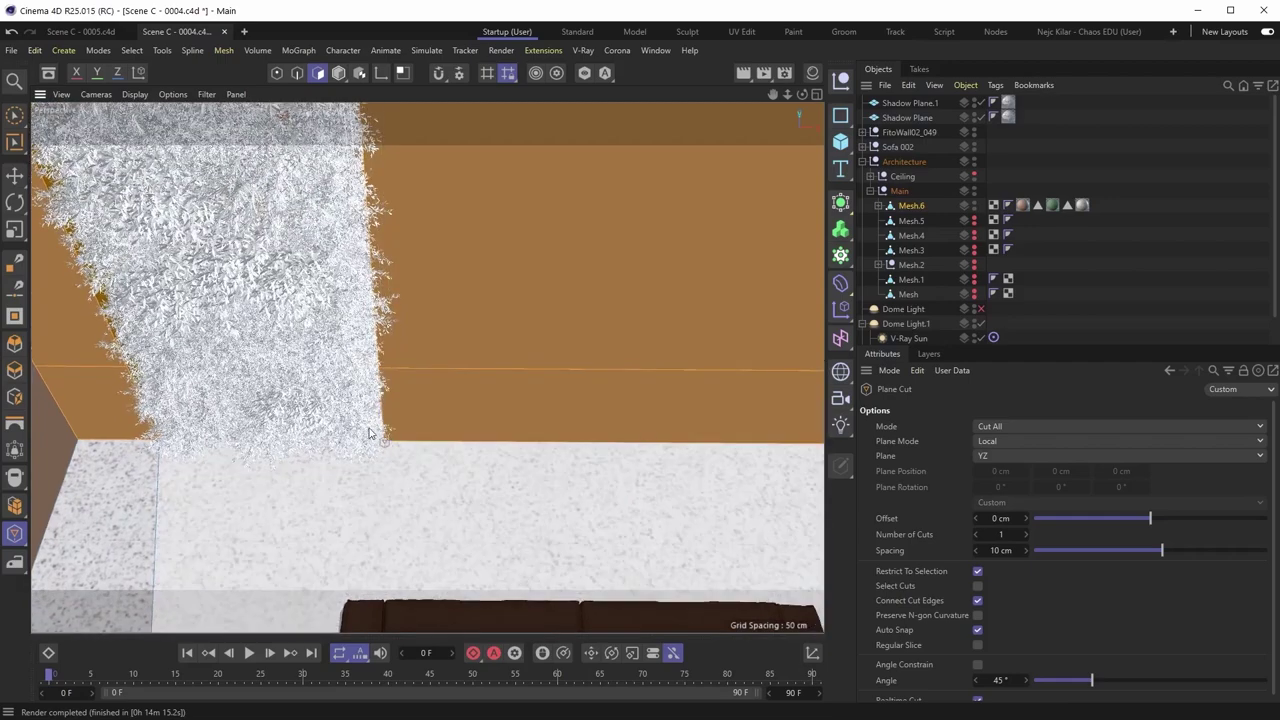
right_click_drag(388, 440, 442, 408, "alt")
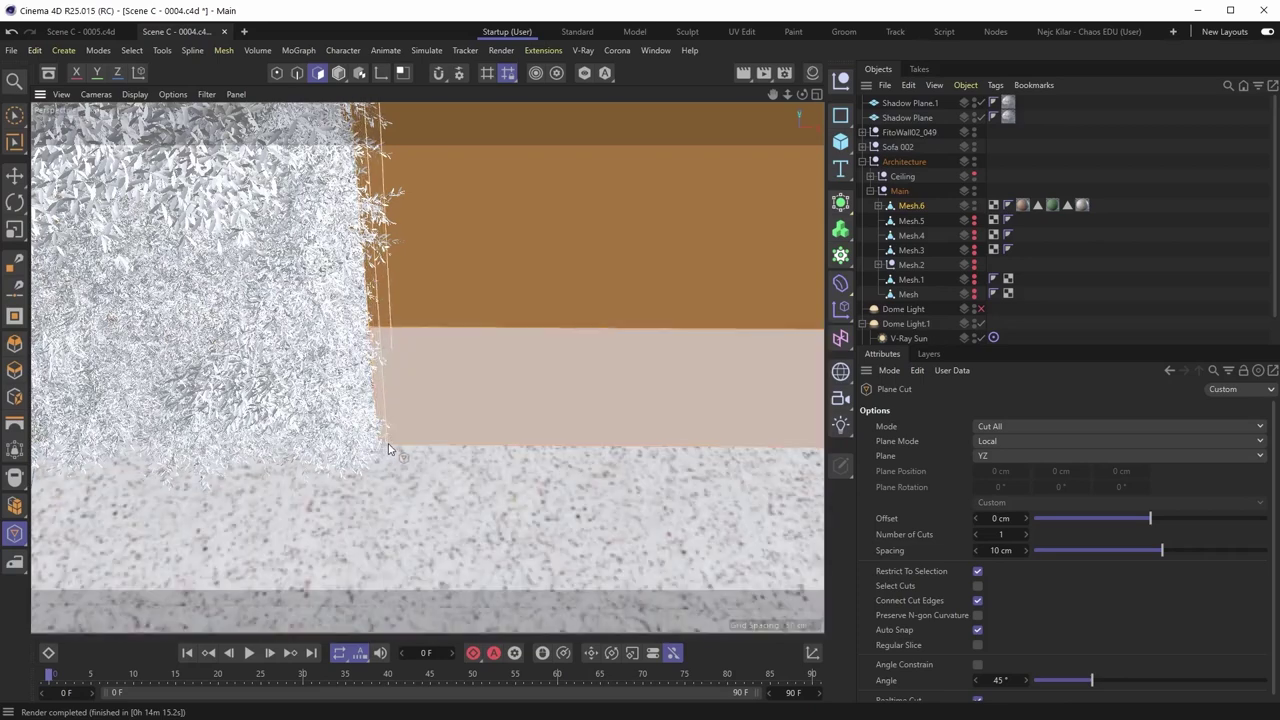
key("ctrl+shift+z")
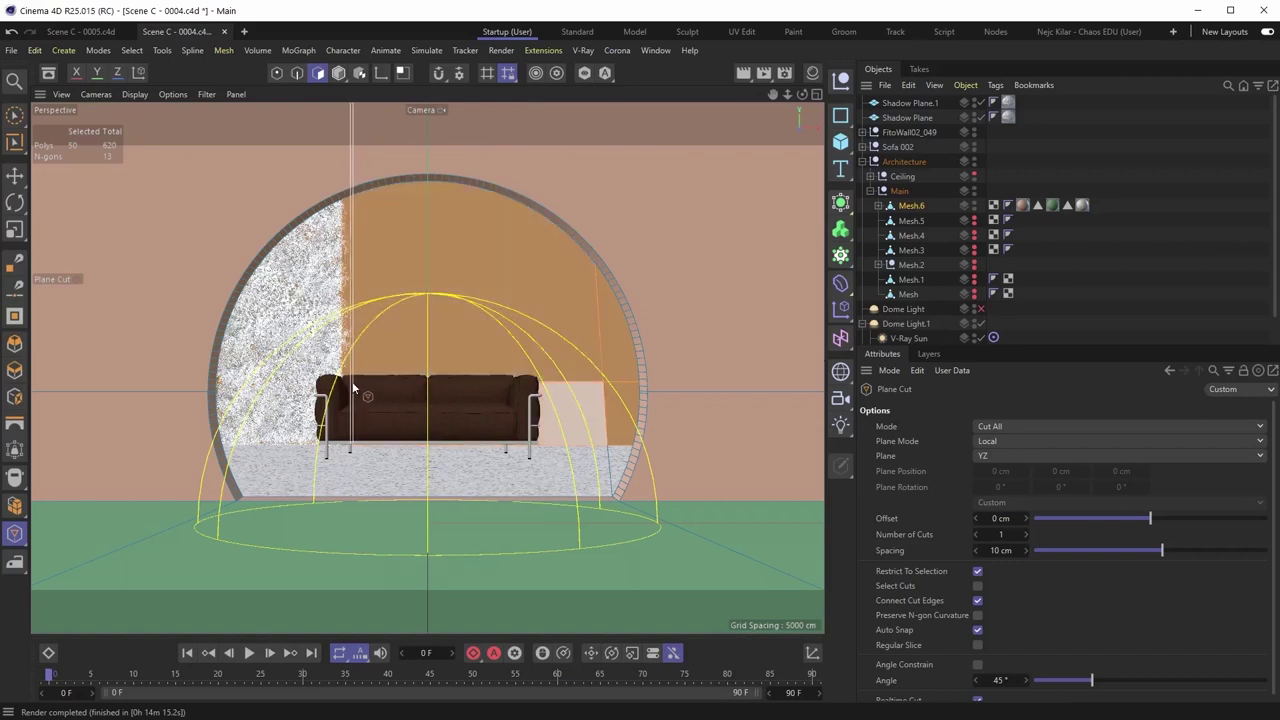
left_click(348, 378)
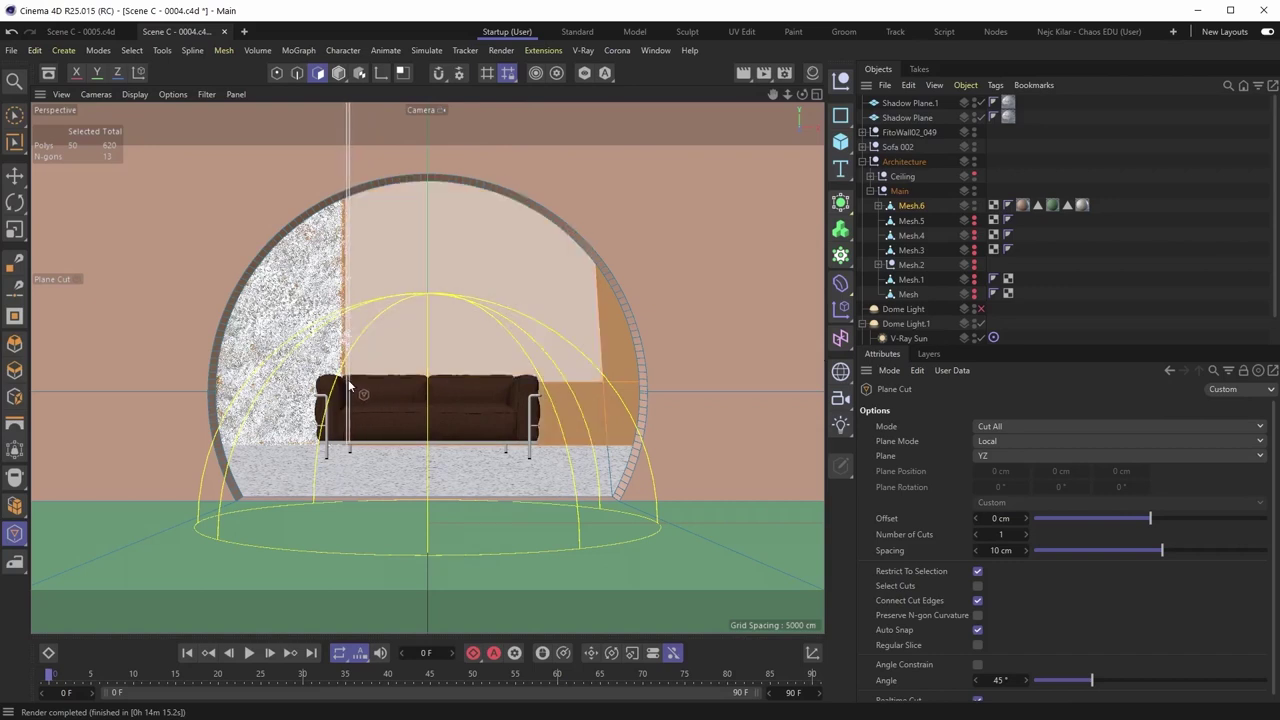
left_click(511, 374)
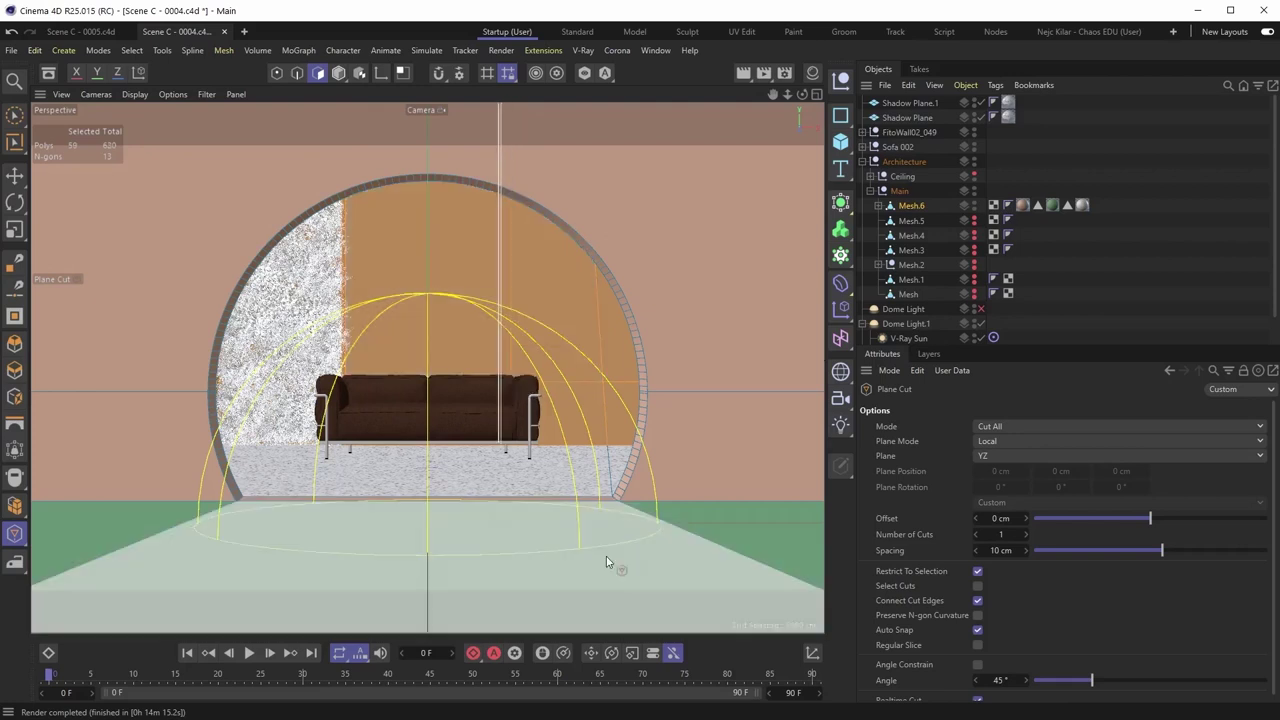
Switch to the Move tool and examine the new vertical cuts in the back wall from above and through the scene camera.
key("e")
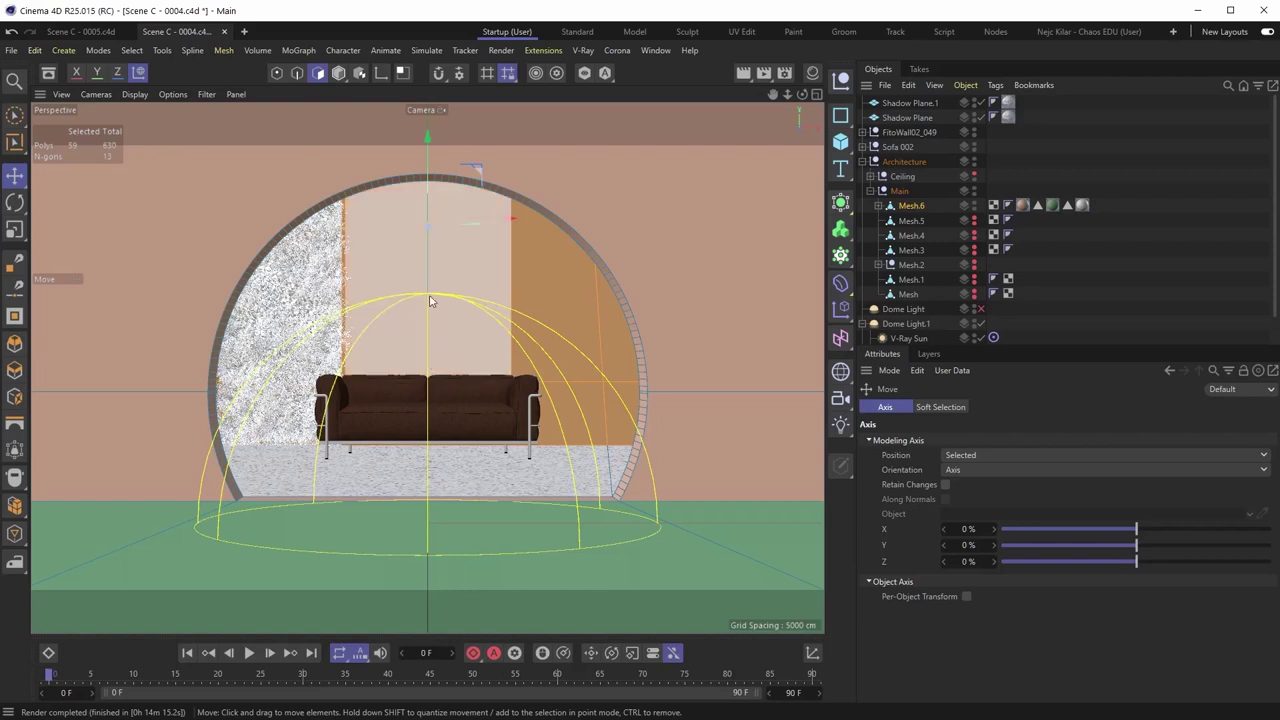
left_click(456, 320, "shift")
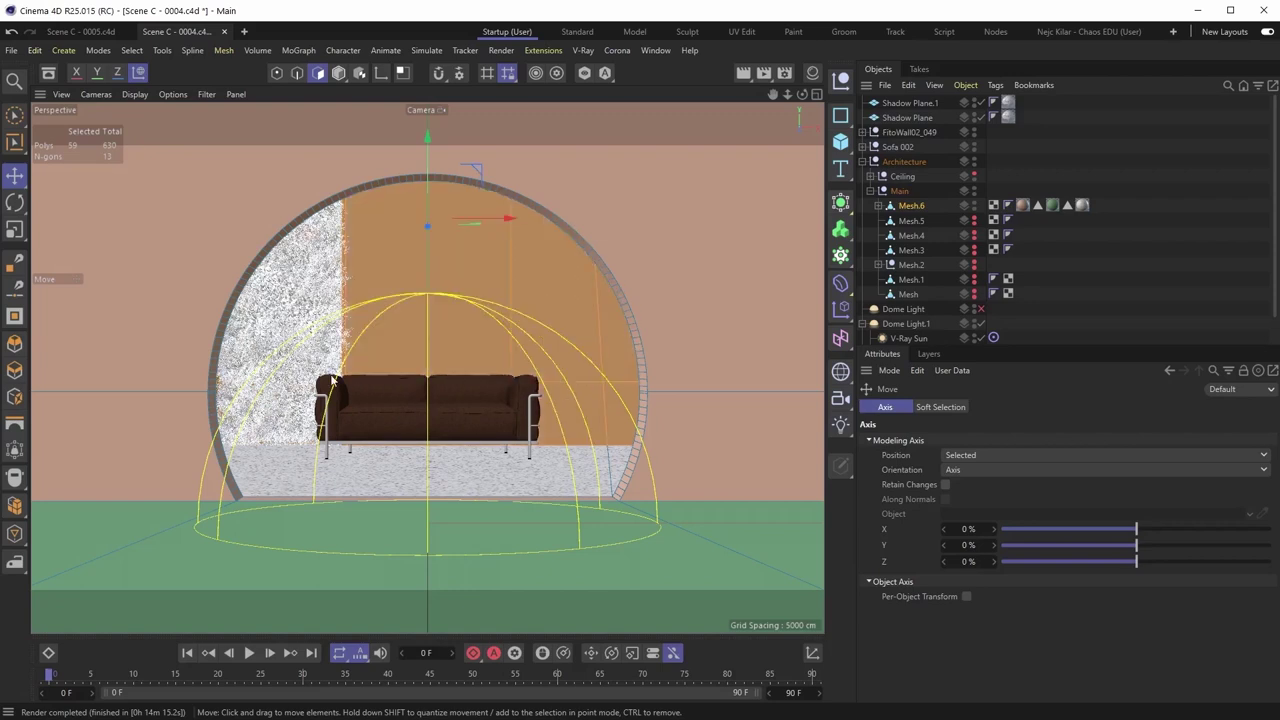
scroll(332, 380, "up", 5)
left_click_drag(420, 414, 454, 454, "alt")
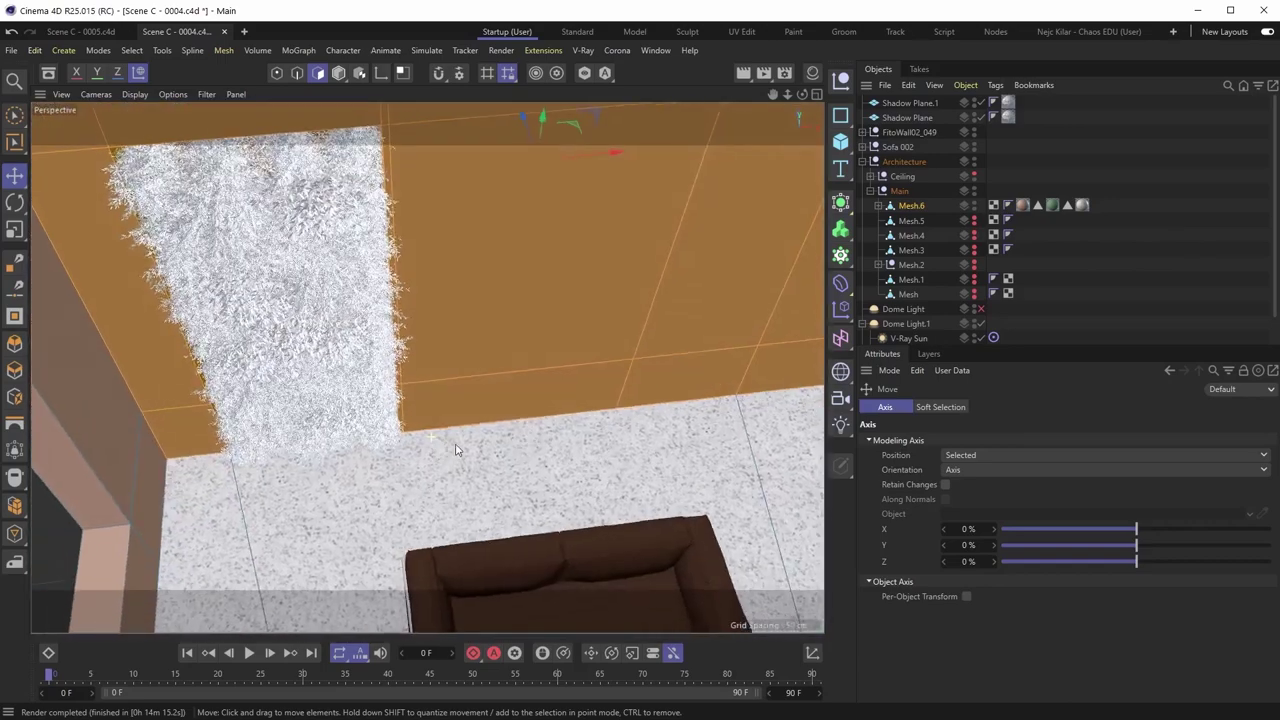
scroll(456, 450, "down", 4)
middle_click_drag(483, 429, 406, 403, "alt")
left_click_drag(405, 401, 380, 402, "alt")
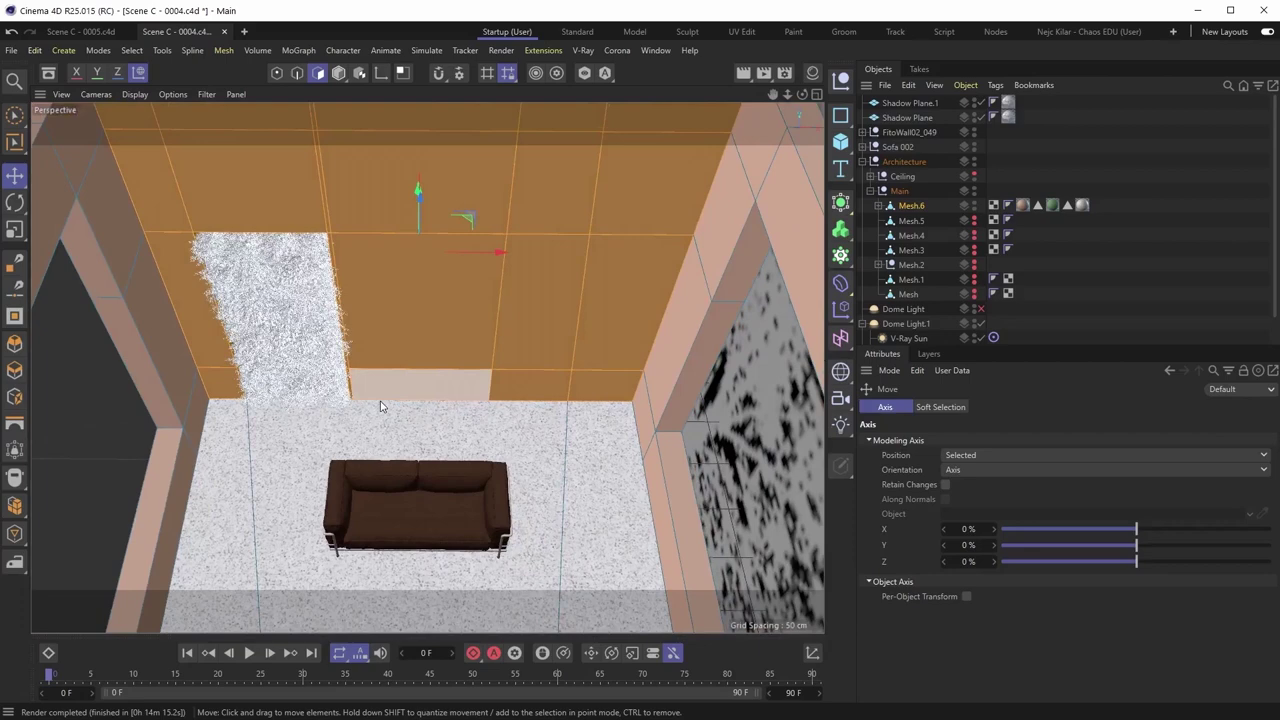
key("F1")
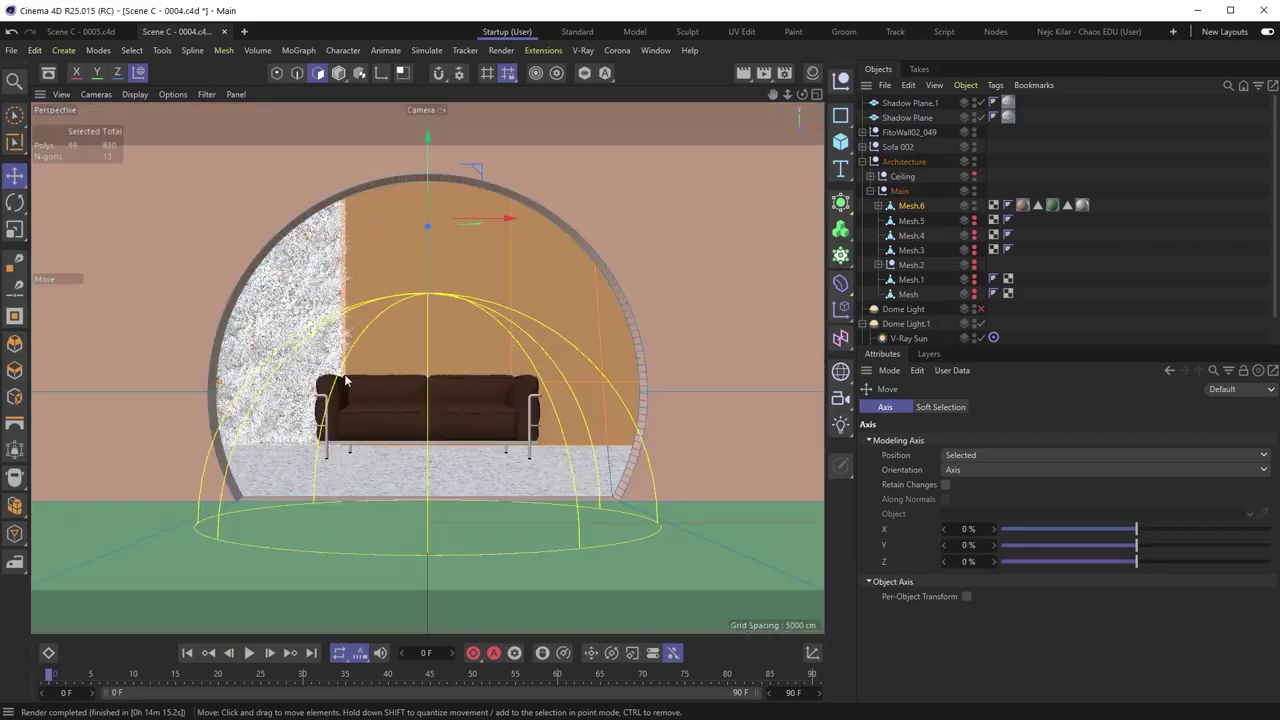
key("F1")
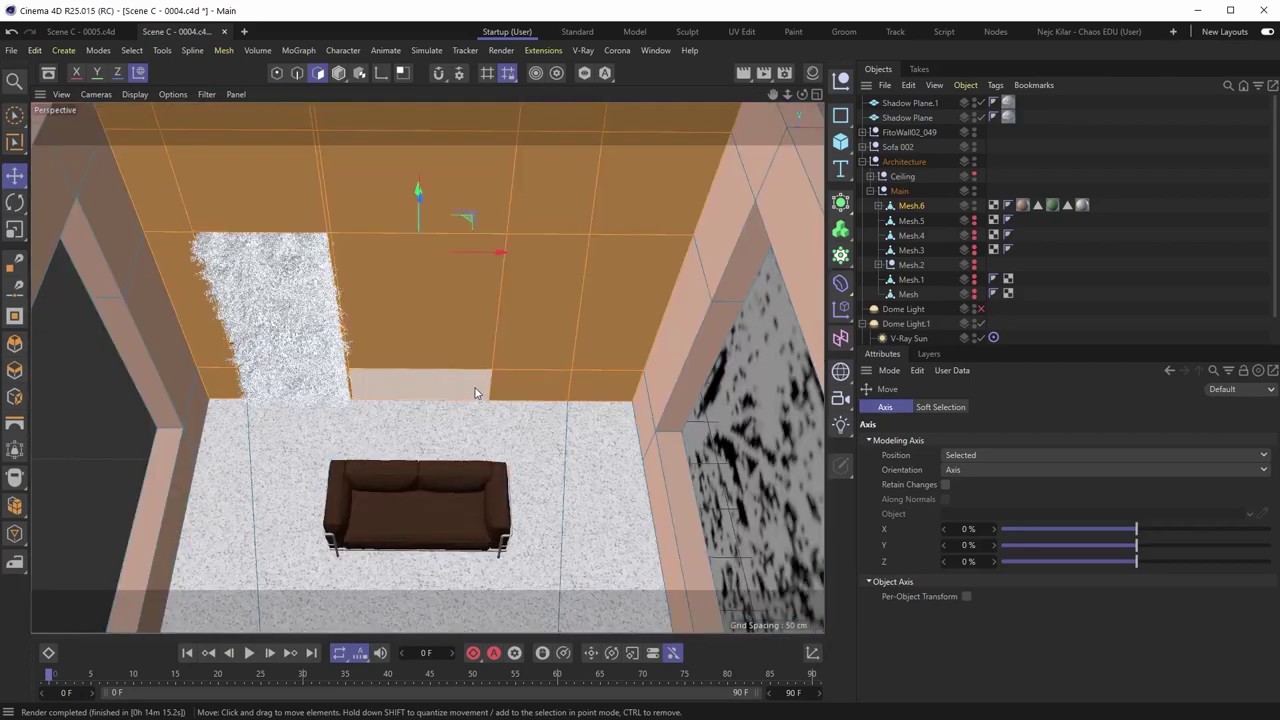
Select the four polygons of the vertical back-wall section behind the sofa, between the two new cuts, from floor to top.
right_click_drag(459, 389, 426, 404, "alt")
left_click_drag(443, 366, 414, 356, "alt")
middle_click_drag(421, 321, 448, 353, "alt")
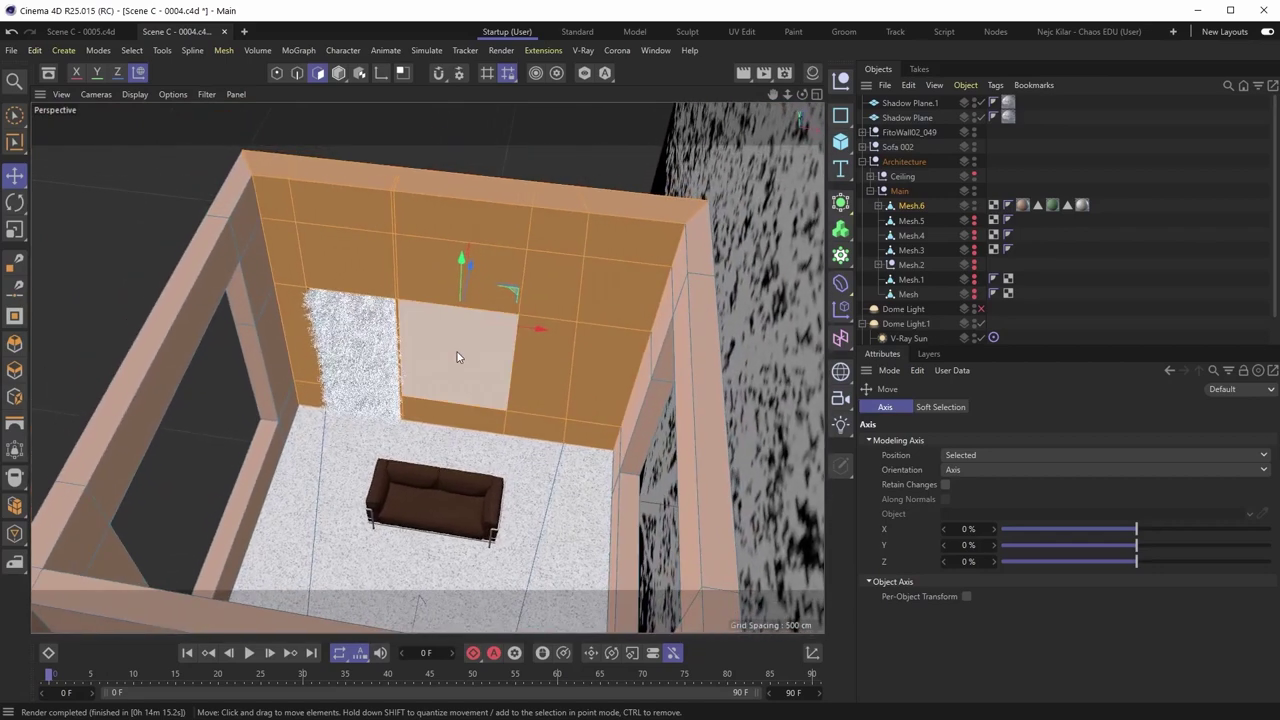
key("ctrl+z")
left_click(447, 427, "ctrl")
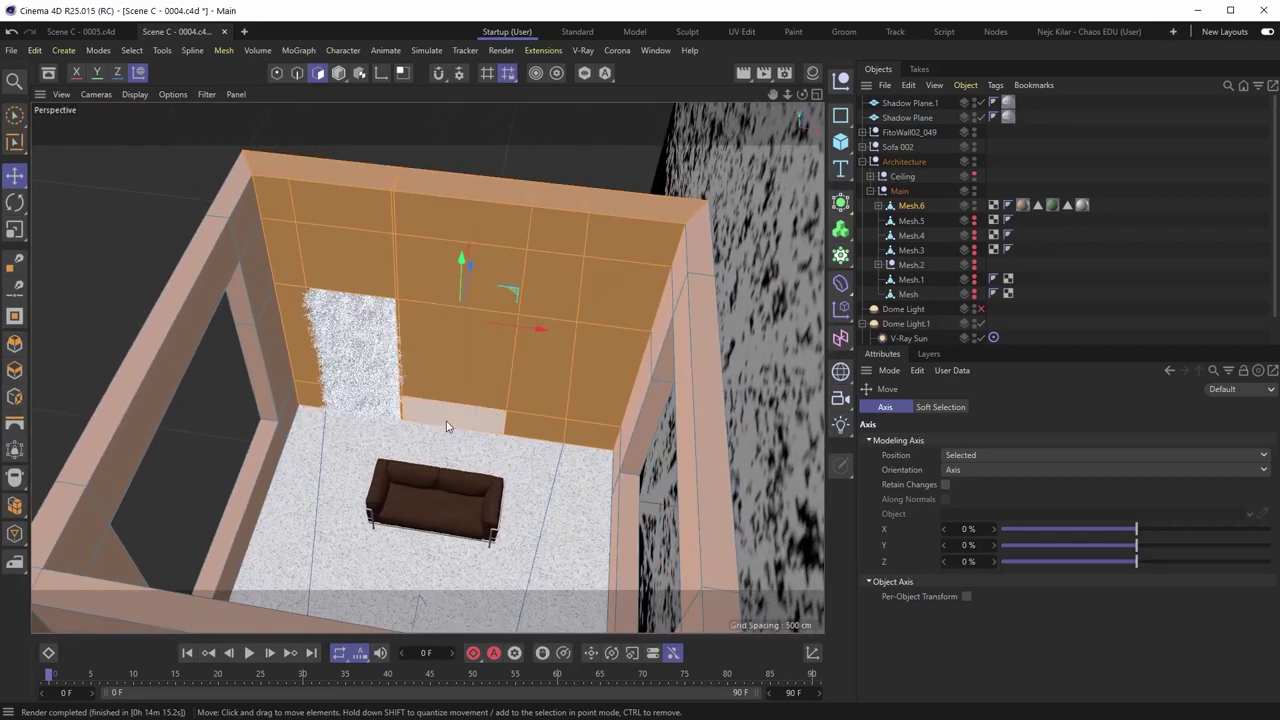
left_click(446, 426)
left_click(440, 346, "shift")
left_click(451, 283, "shift")
left_click(447, 232, "shift")
Try extruding the selected wall section inward as a recess, inspect it from above, and undo the extrusion.
right_click_drag(477, 259, 492, 265, "alt")
mouse_move(492, 265)
left_mouse_down("alt")
mouse_move(497, 276)
mouse_move(505, 266)
left_mouse_up("alt")
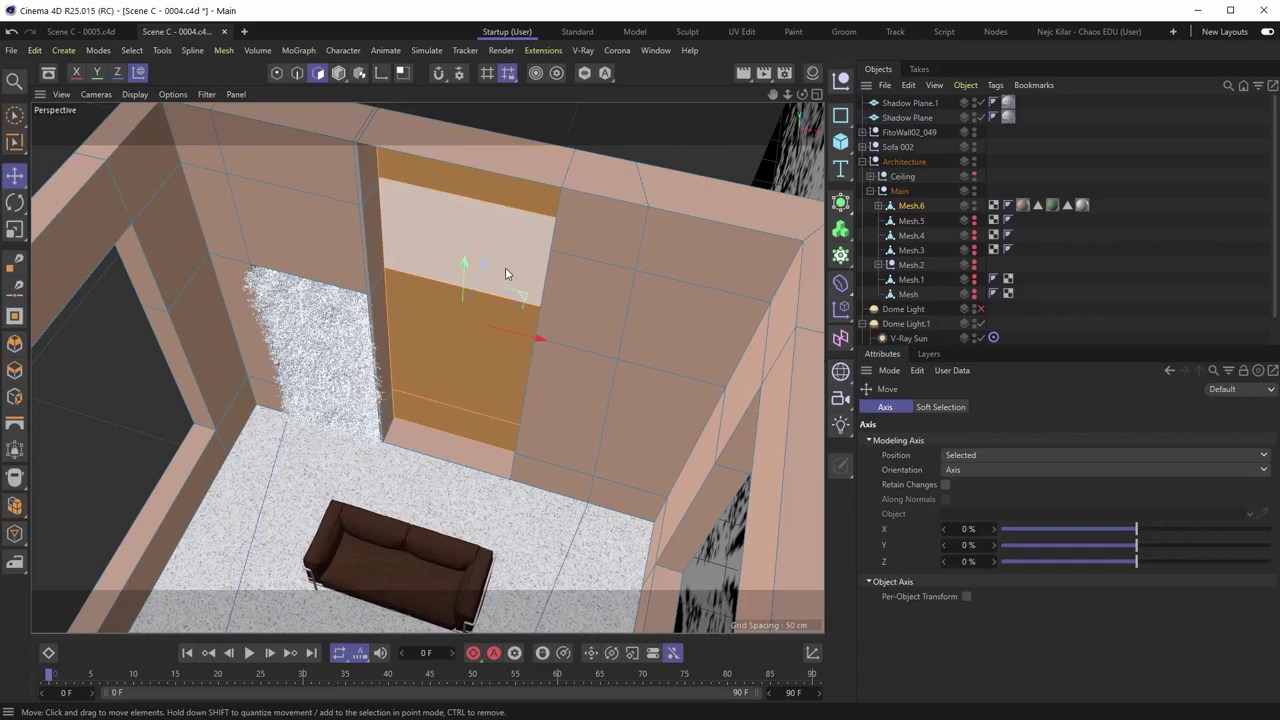
left_click_drag(505, 267, 420, 418, "alt")
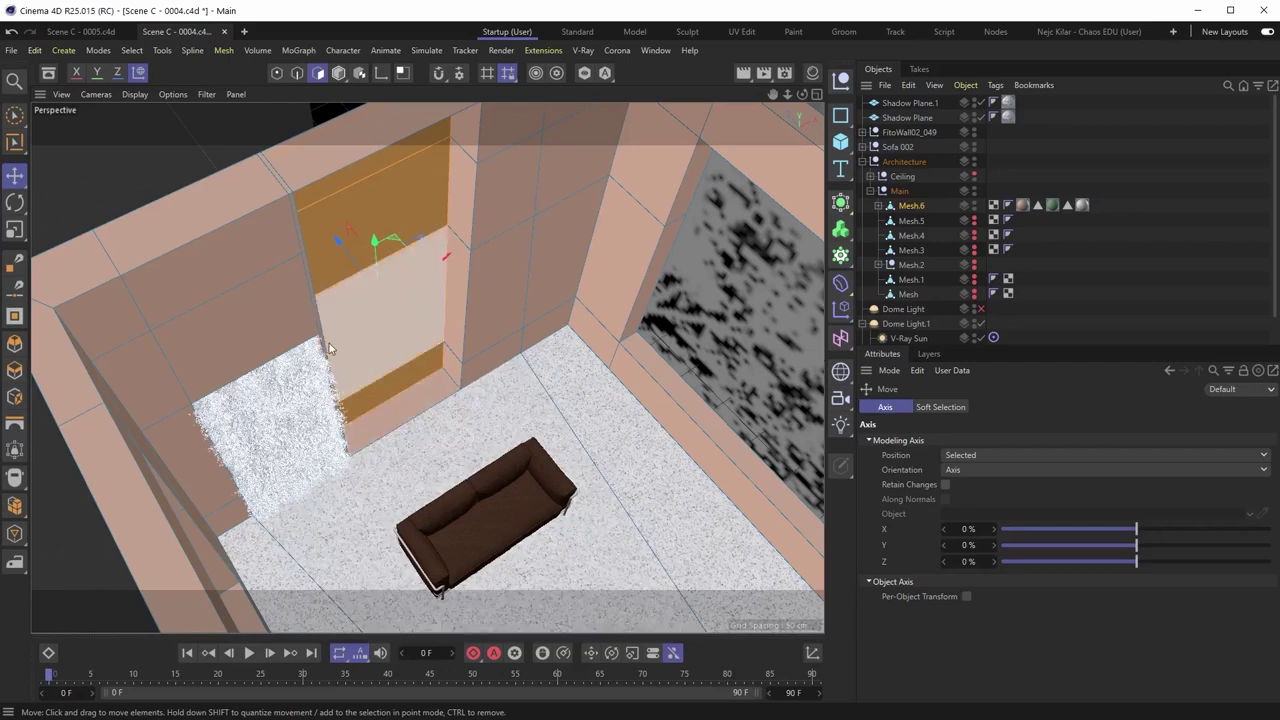
key("ctrl+z")
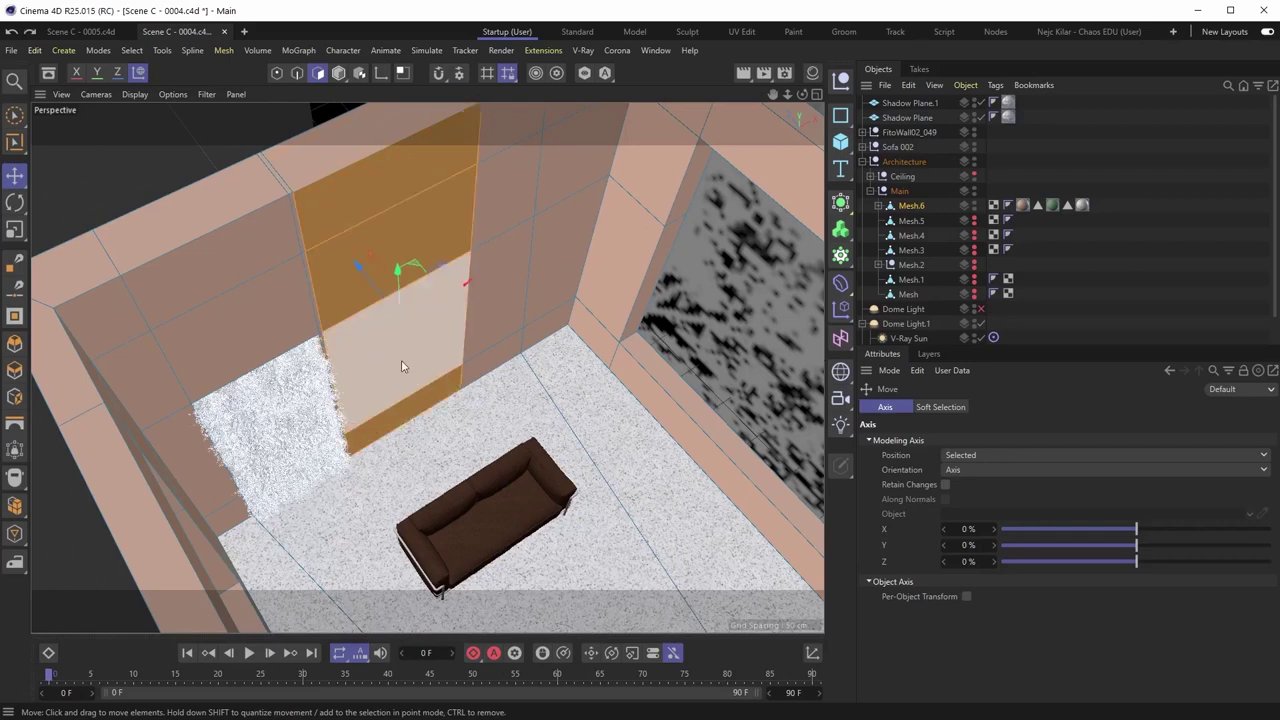
Try to extrude the full-height wall section back into the wall along its depth axis and clear the object selection.
left_click_drag(404, 366, 439, 345, "alt")
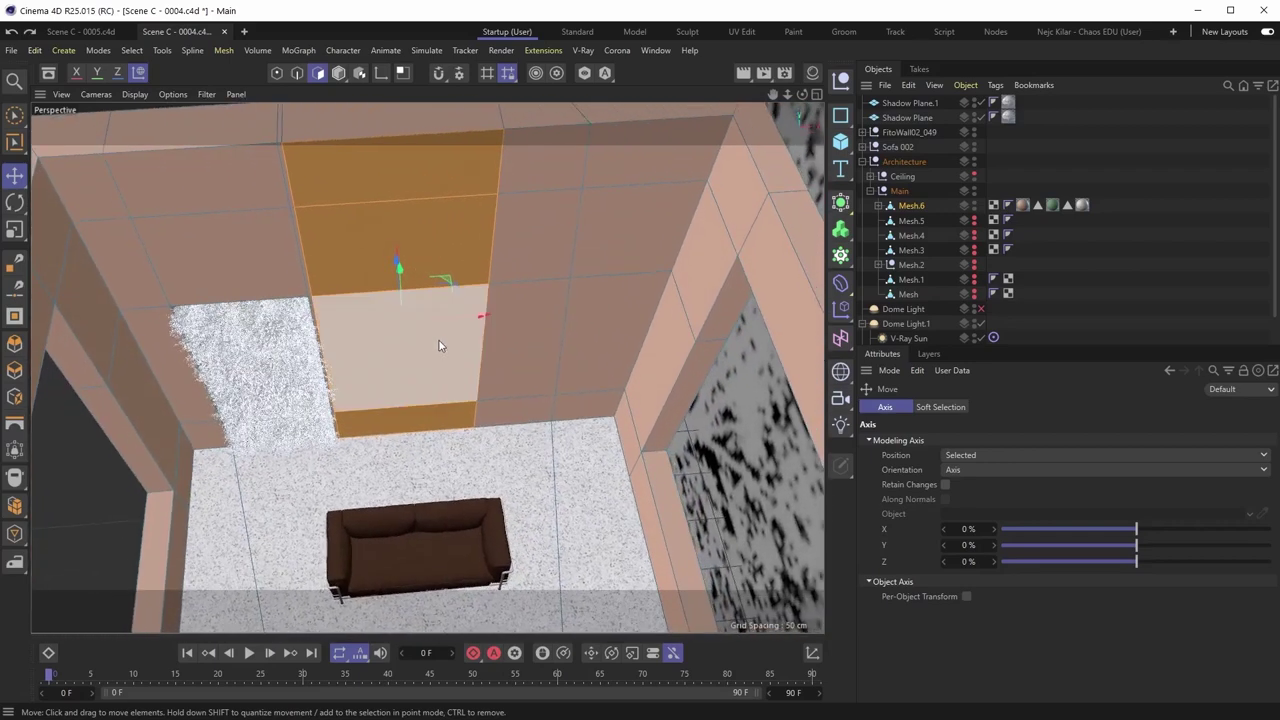
left_click(362, 321, "shift")
left_click_drag(261, 195, 302, 263, "alt")
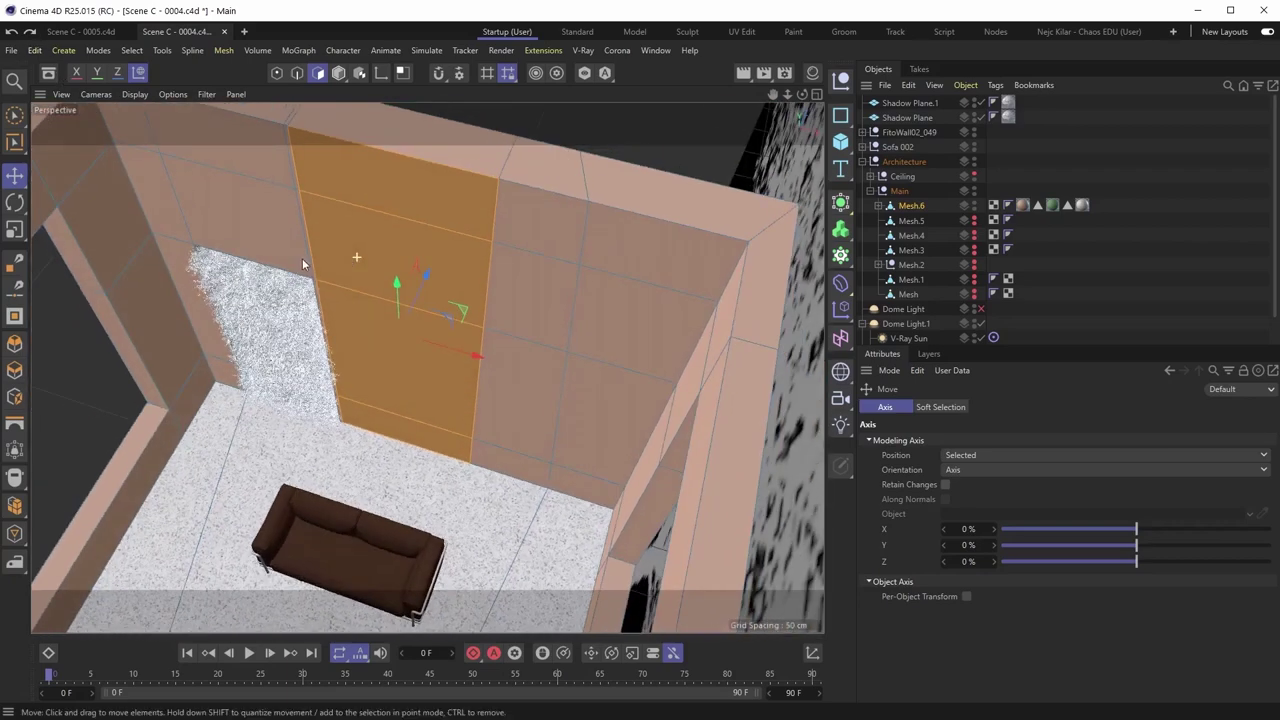
left_click_drag(426, 283, 455, 263)
left_click(1036, 164)
left_click_drag(556, 225, 760, 234, "alt")
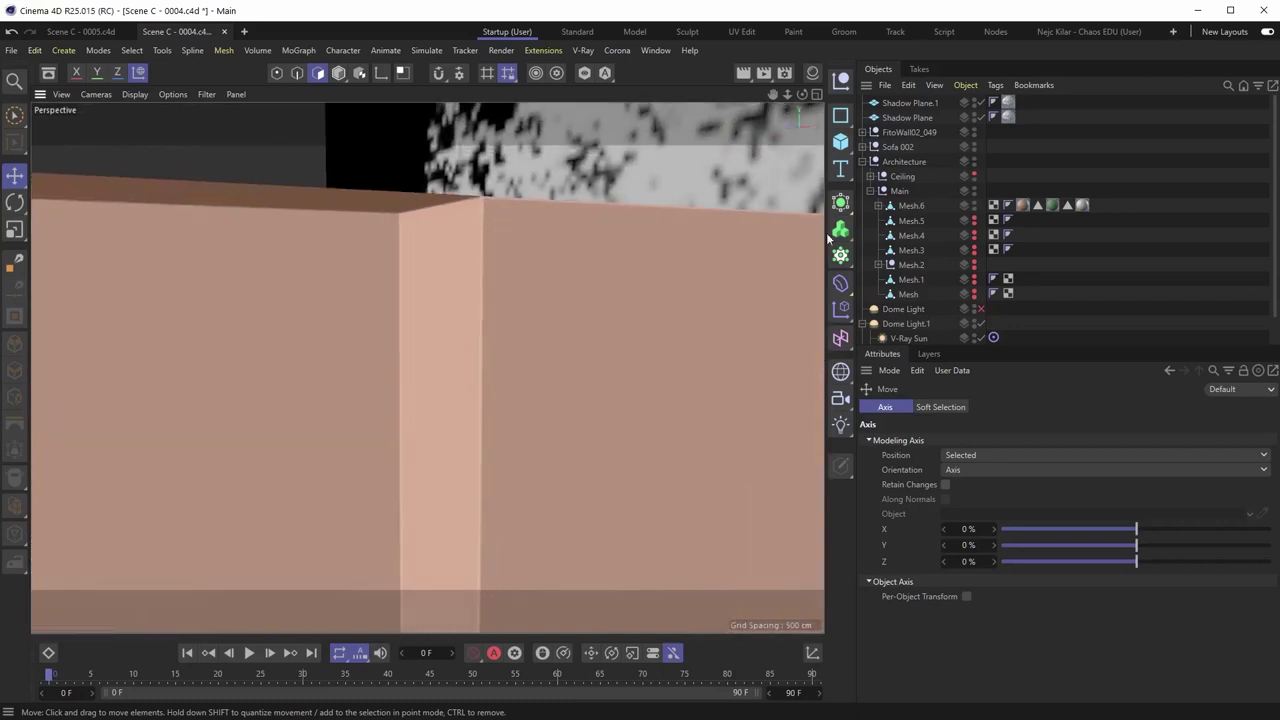
Reveal the Bevel deformer beneath Mesh.6 and examine the upper edge of the full-height recess.
left_click(878, 205)
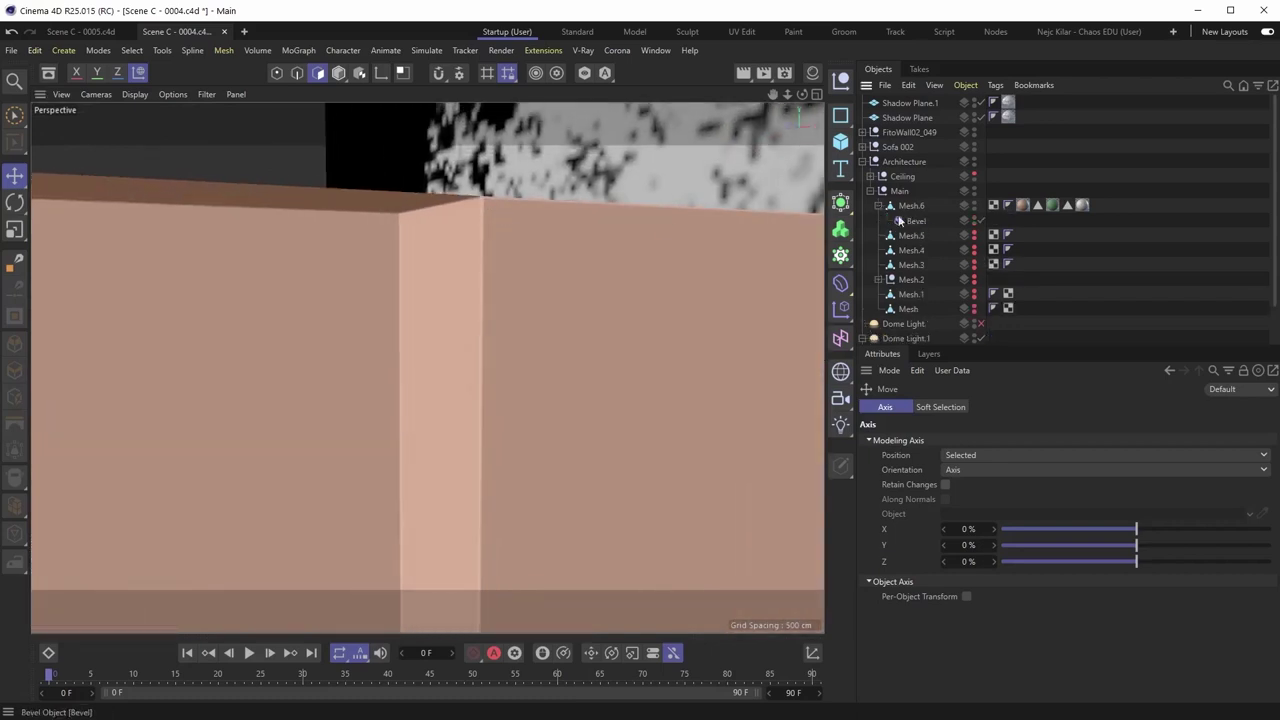
left_click_drag(537, 232, 523, 282, "alt")
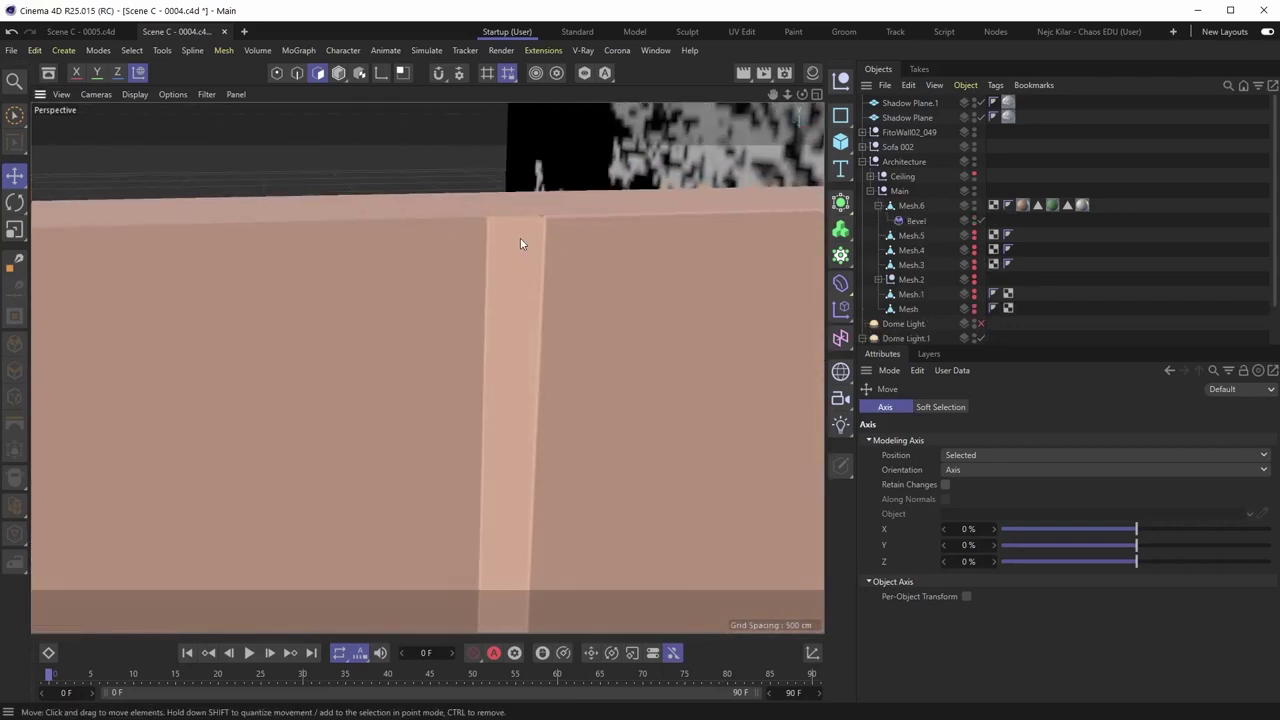
left_click_drag(454, 213, 466, 352, "alt")
Leave the section's top polygon out of the selection and extrude the three lower polygons into the wall as a recess.
left_click(445, 359)
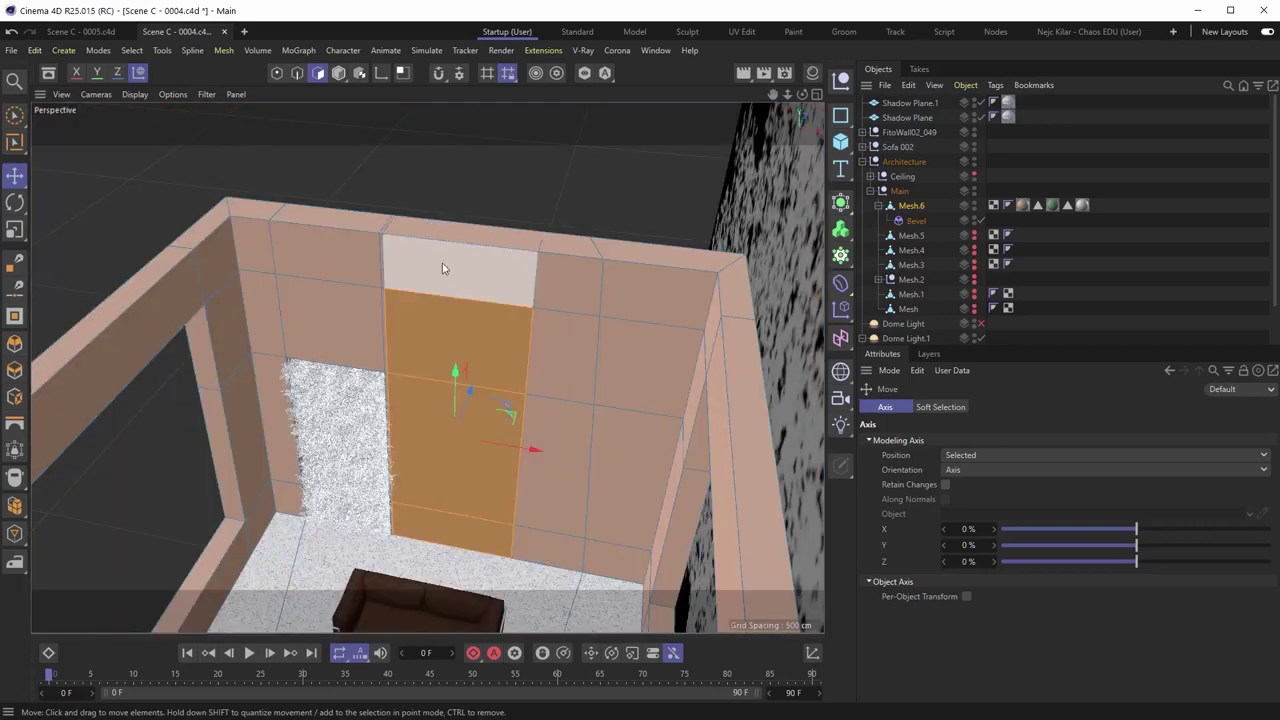
left_click_drag(442, 263, 488, 380, "alt")
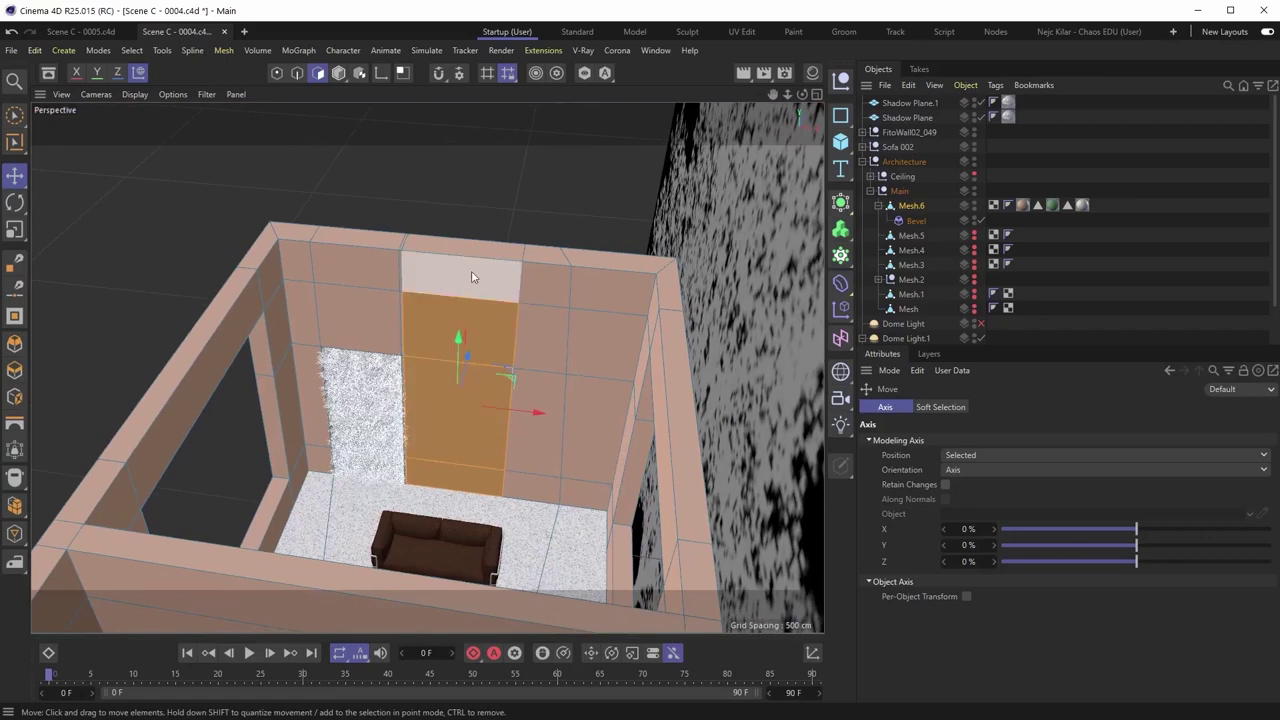
left_click_drag(470, 285, 556, 275, "alt")
left_click(489, 345, "shift")
left_click(1083, 303)
Examine the corners and edges of the new recess up close and from above the room.
scroll(530, 345, "up", 5)
scroll(537, 271, "up", 3)
scroll(530, 283, "down", 2)
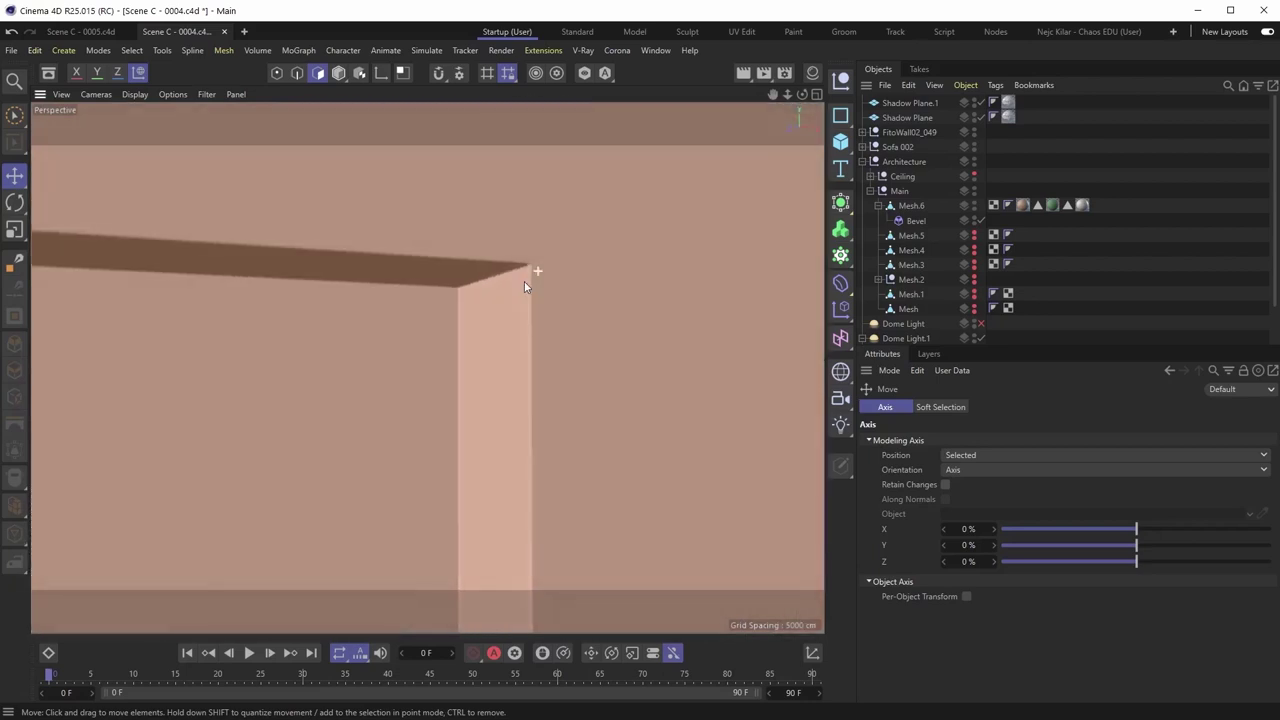
scroll(552, 313, "down", 3)
scroll(489, 349, "up", 6)
scroll(587, 393, "down", 8)
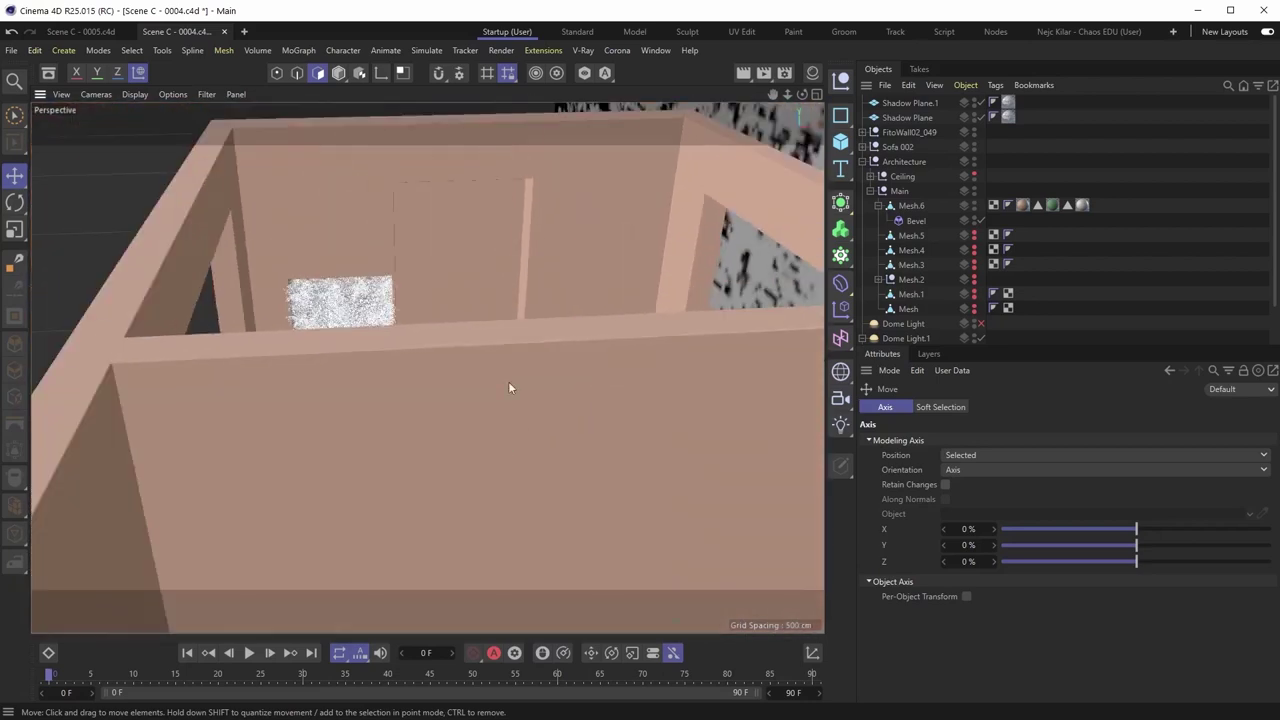
scroll(510, 380, "up", 3)
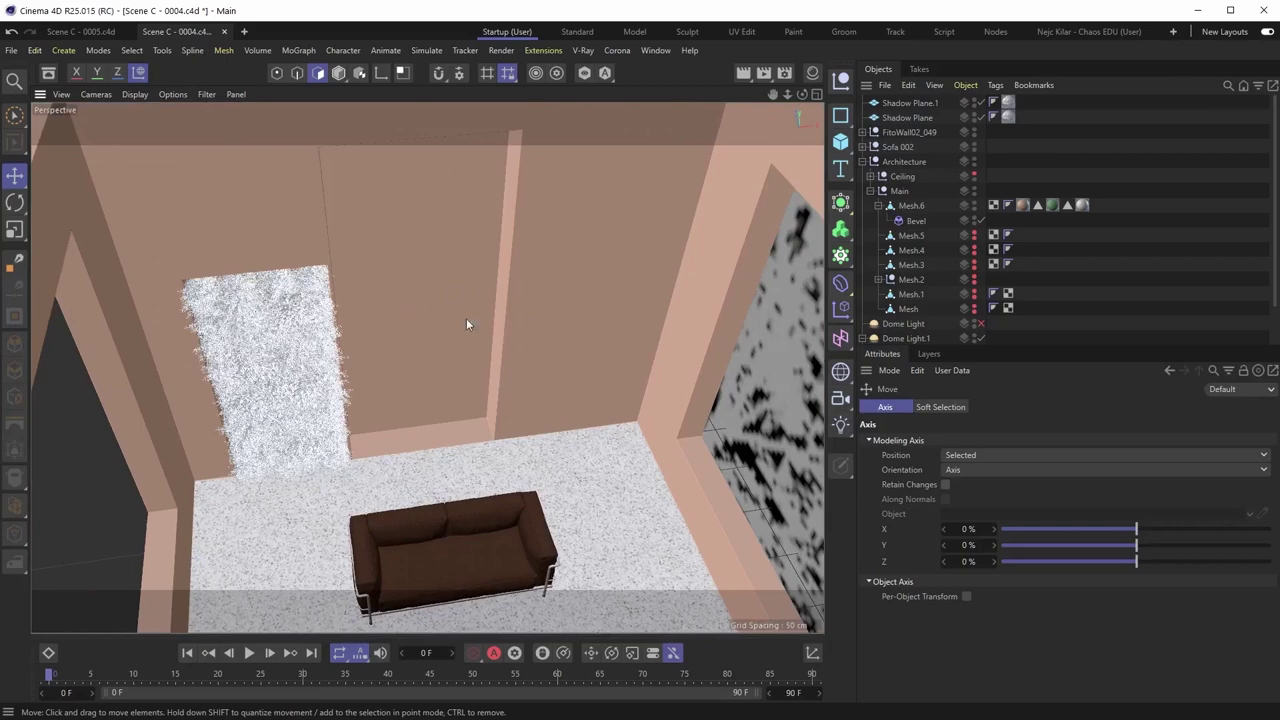
middle_click_drag(502, 329, 510, 331, "alt")
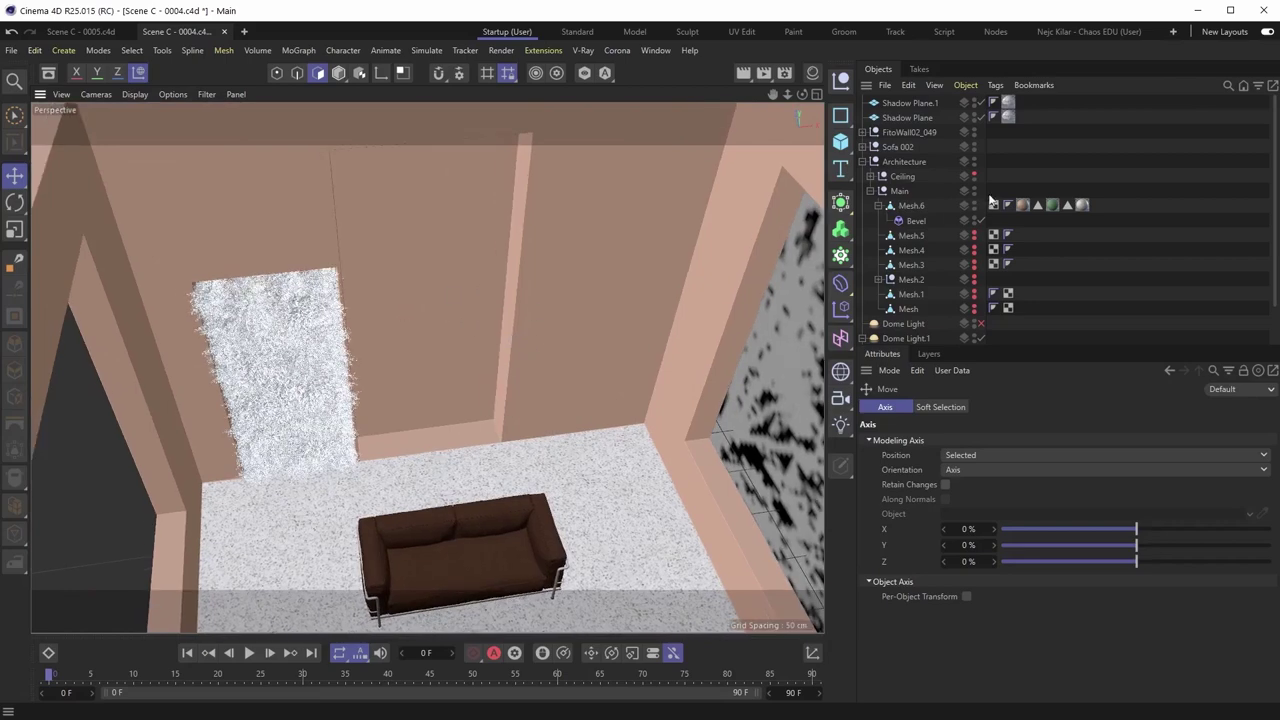
Split the selected recess polygons of Mesh.6 into a separate object.
left_click(912, 206)
left_click_drag(442, 295, 443, 280, "alt")
left_click_drag(438, 210, 444, 256, "alt")
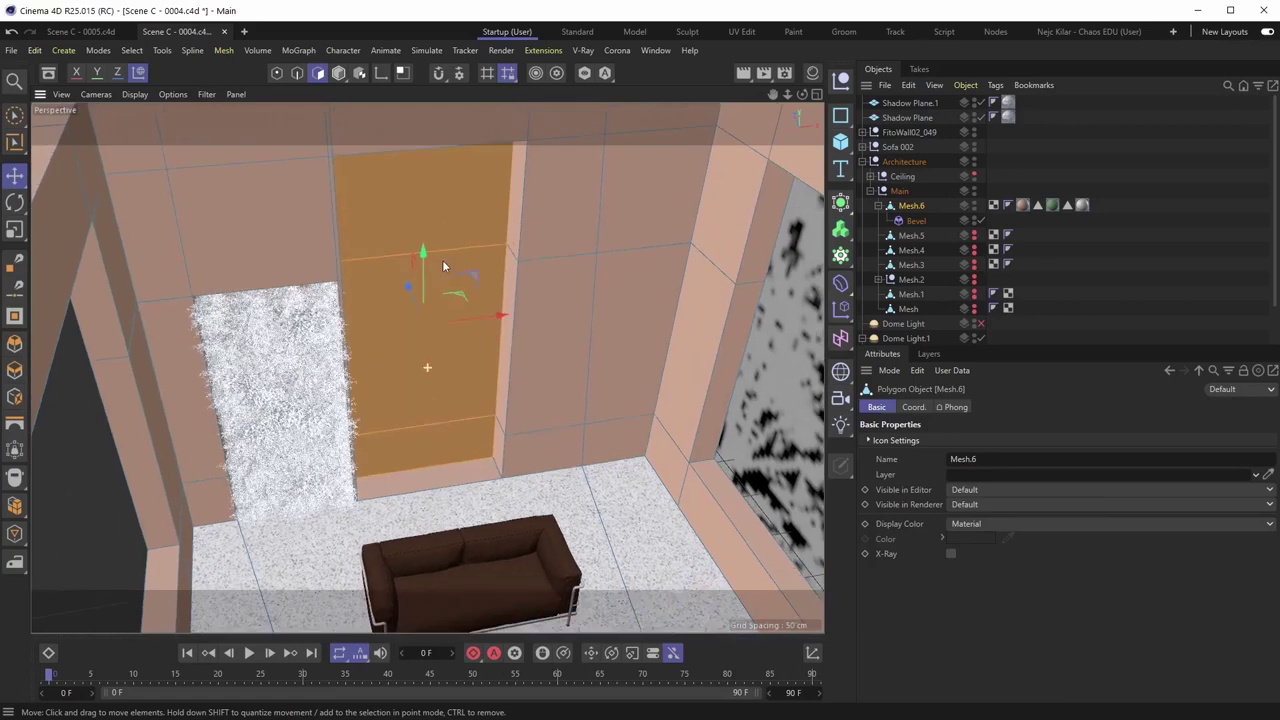
left_click_drag(455, 379, 362, 245, "alt")
right_click(350, 184)
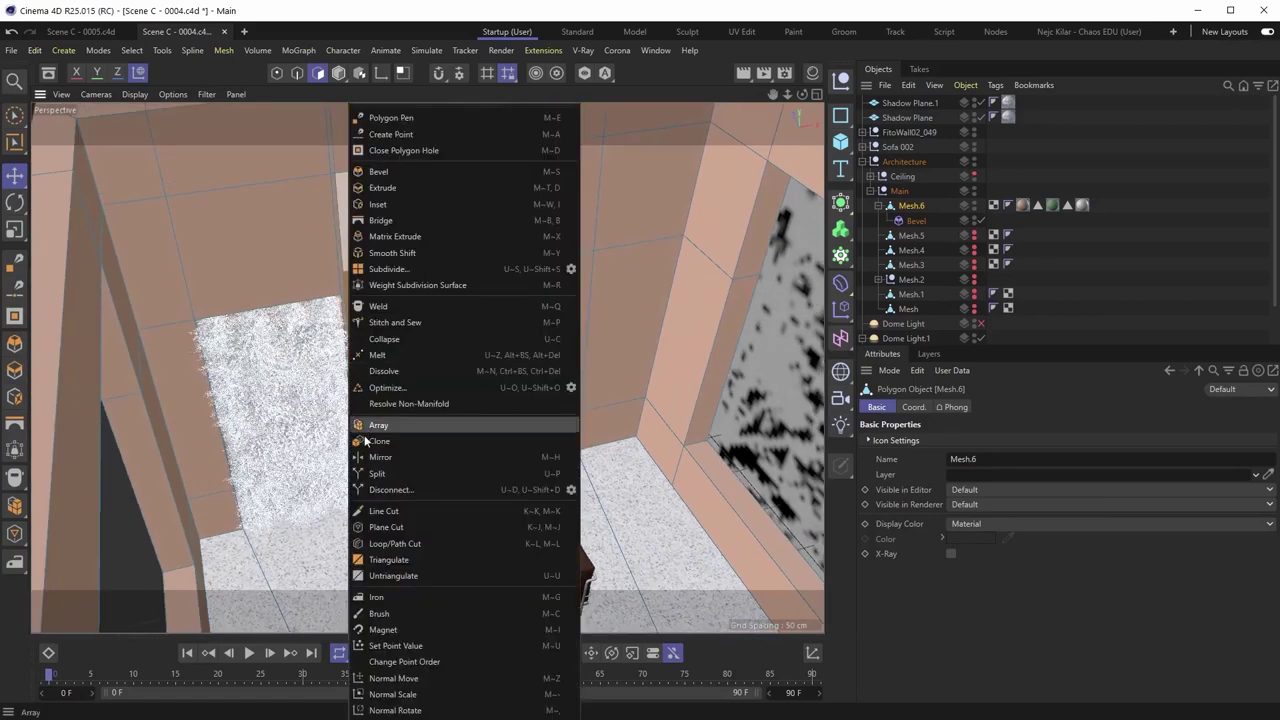
left_click(372, 477)
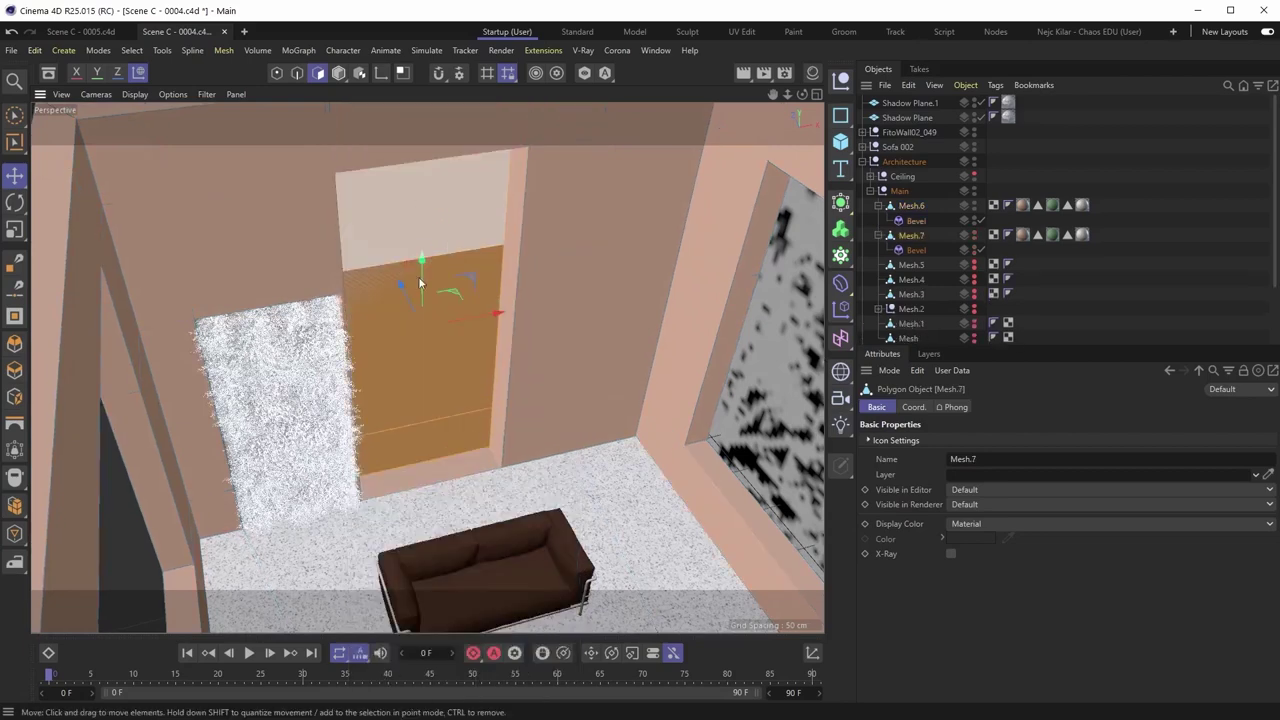
Move the split object out of Main directly under Architecture and rename it Rocky Surface.
left_click_drag(914, 238, 899, 192)
double_click(904, 190)
type("Rocky Surface")
key("Return")
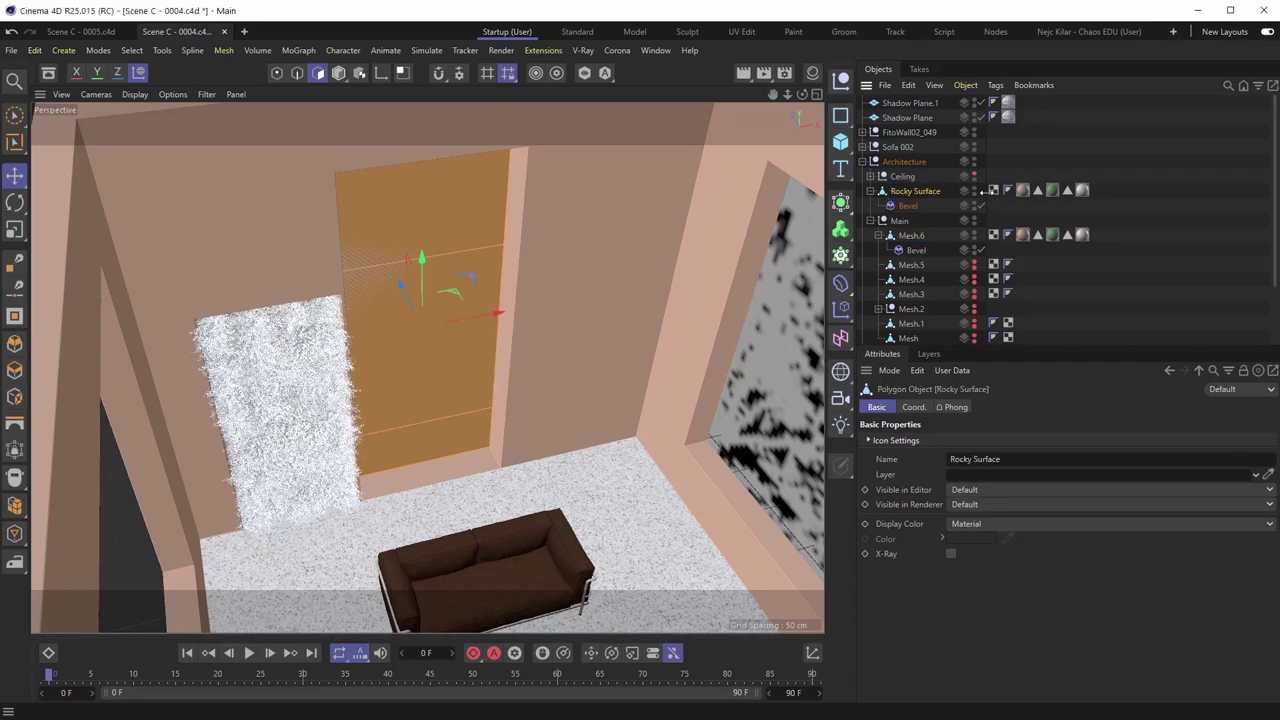
Delete the Bevel deformer from Rocky Surface and remove its material and polygon selection tags.
left_click(904, 206)
key("Delete")
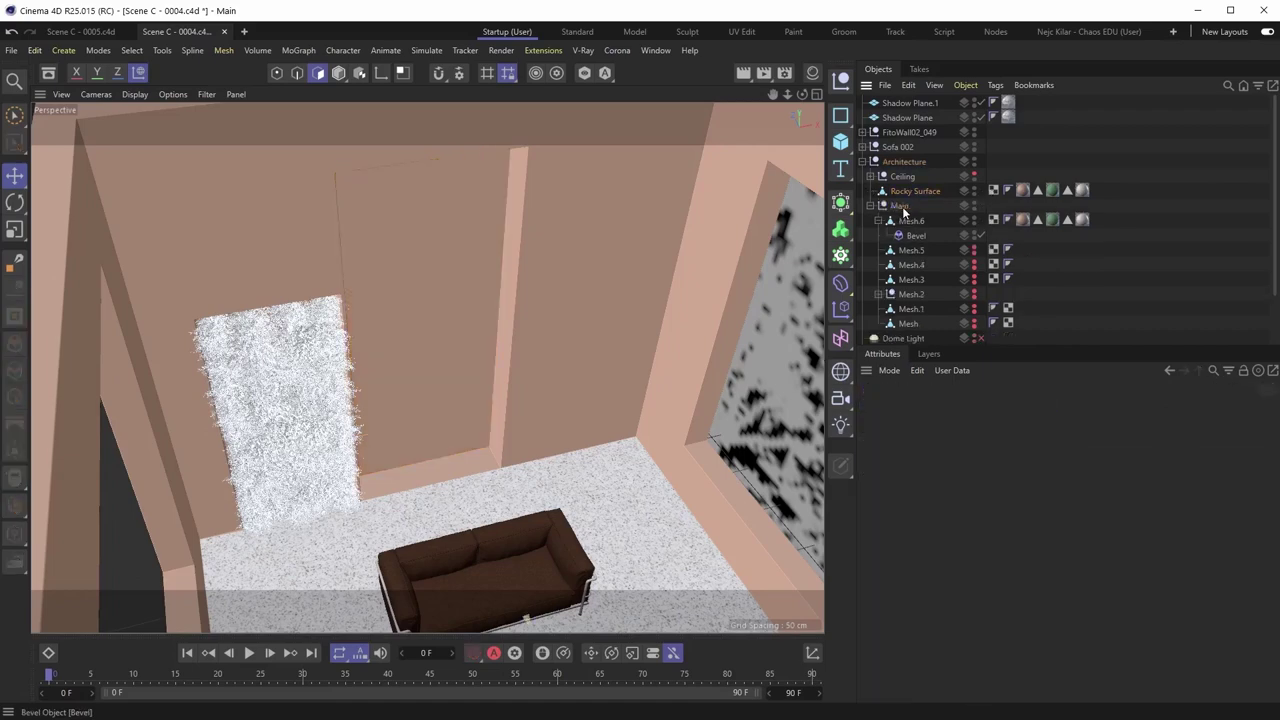
left_click_drag(1127, 197, 1023, 189)
key("Delete")
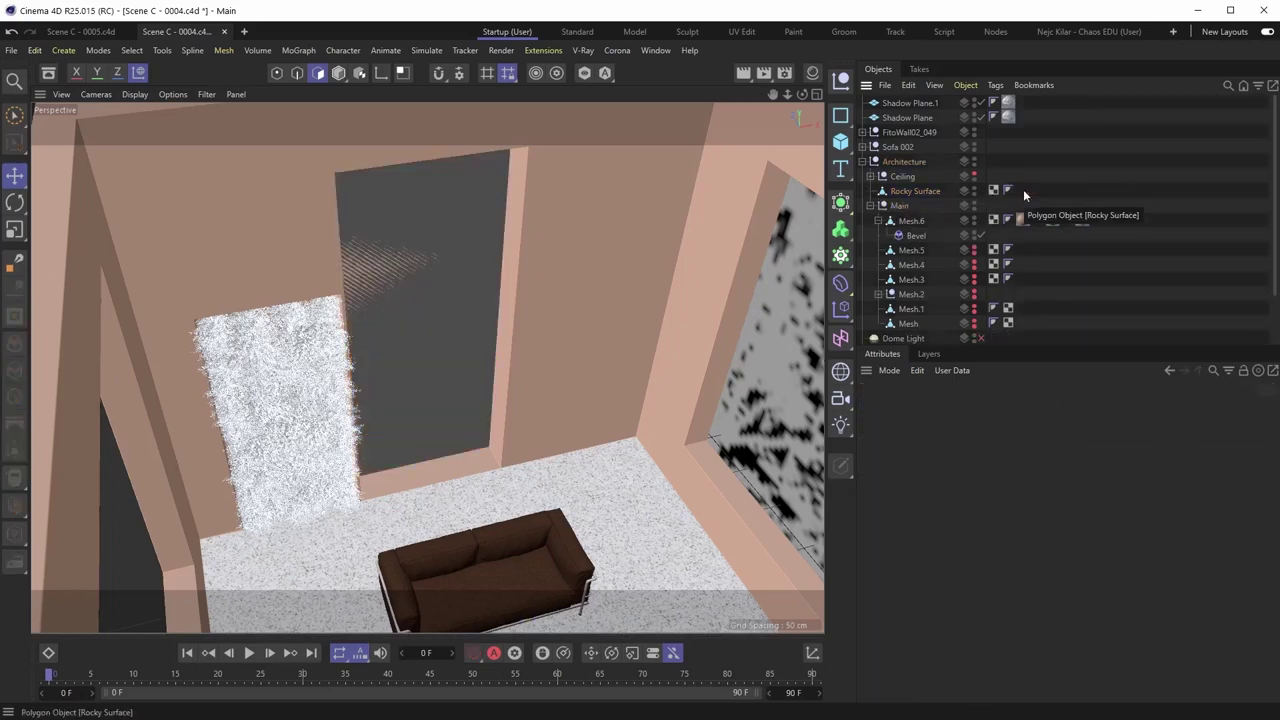
Move Rocky Surface in Model mode along its depth axis, out of the recess toward the sofa.
left_click(896, 196)
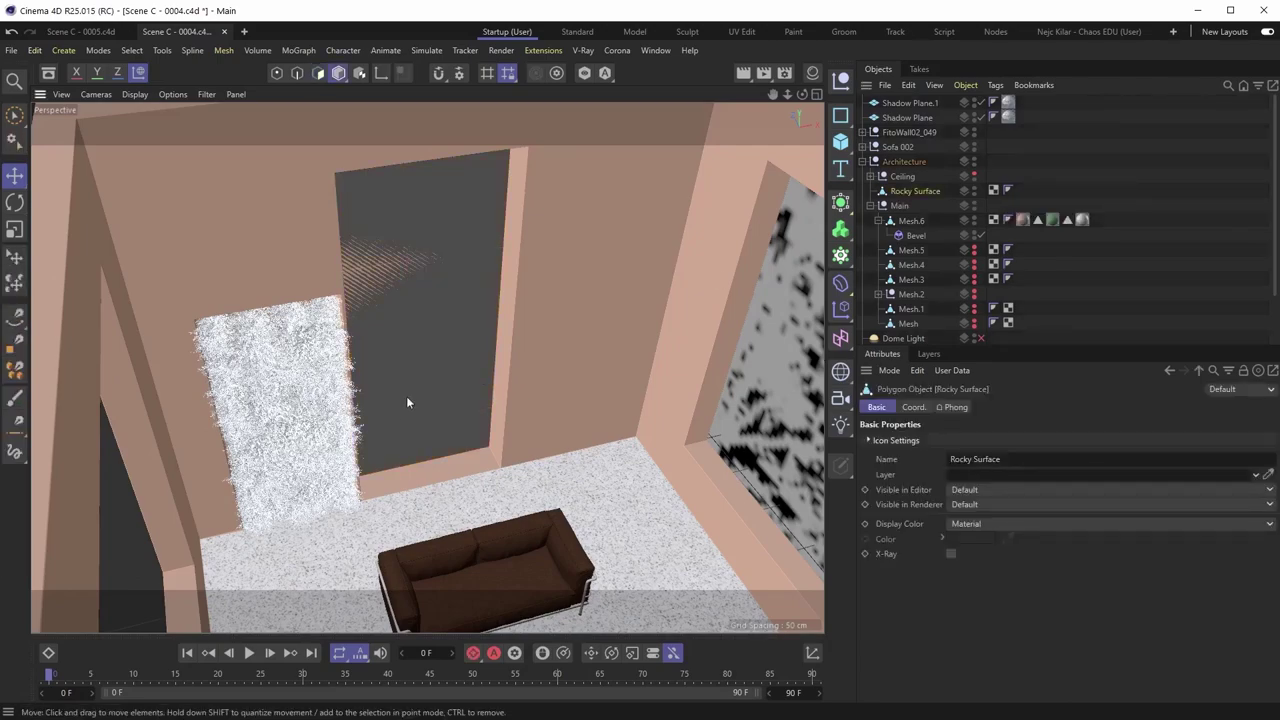
scroll(408, 403, "down", 10)
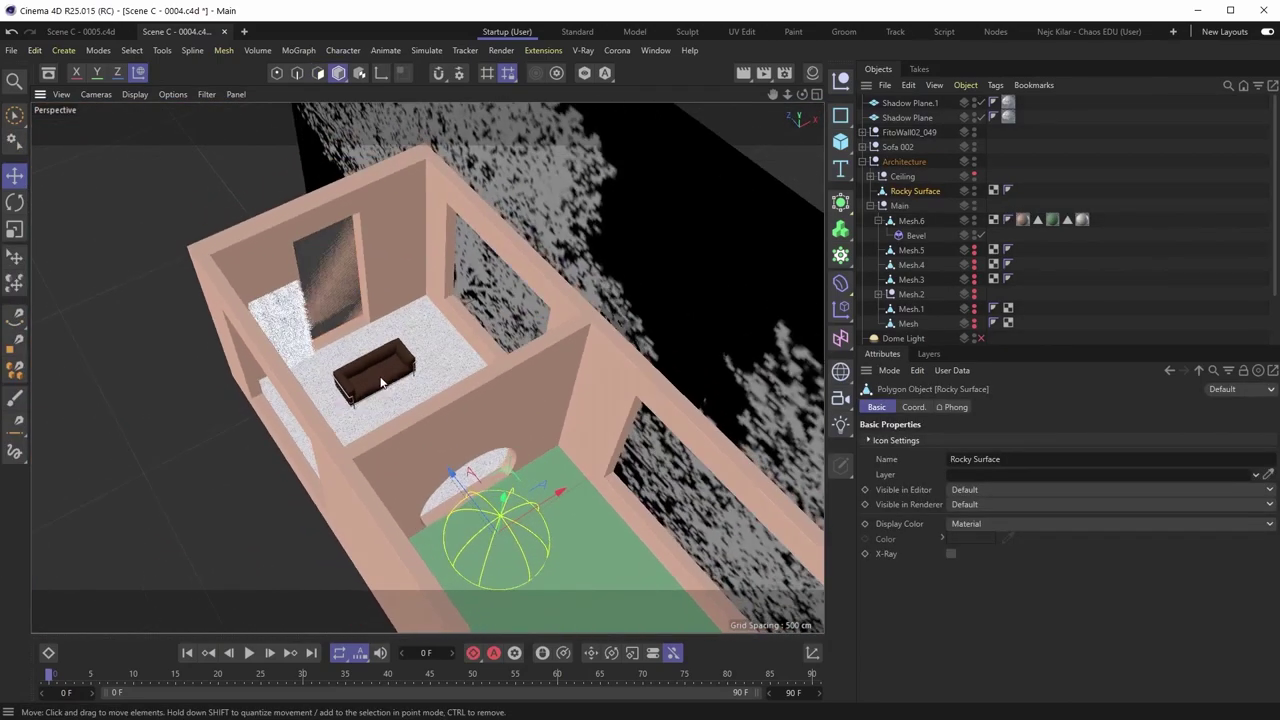
scroll(381, 381, "up", 3)
middle_click_drag(392, 365, 400, 376, "alt")
scroll(400, 376, "up", 1)
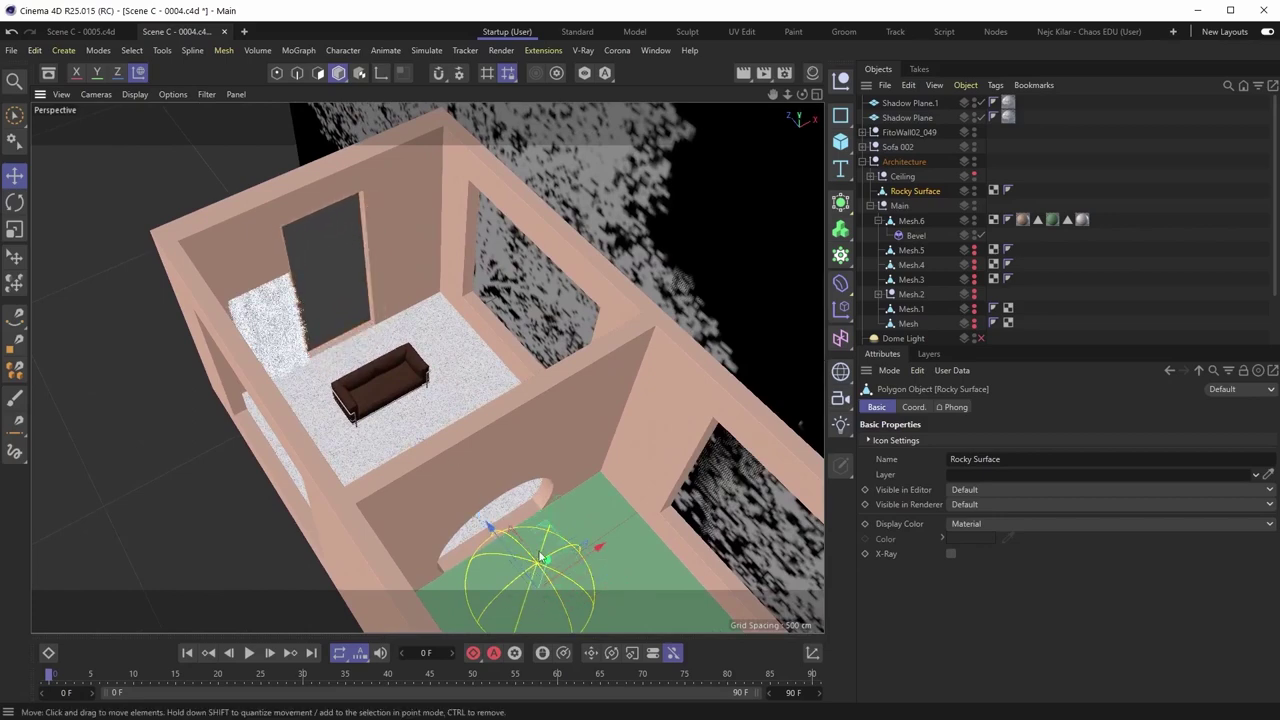
middle_click_drag(515, 562, 511, 547, "alt")
left_click_drag(494, 522, 510, 543)
middle_click_drag(345, 309, 369, 362, "alt")
left_click_drag(370, 344, 417, 367, "alt")
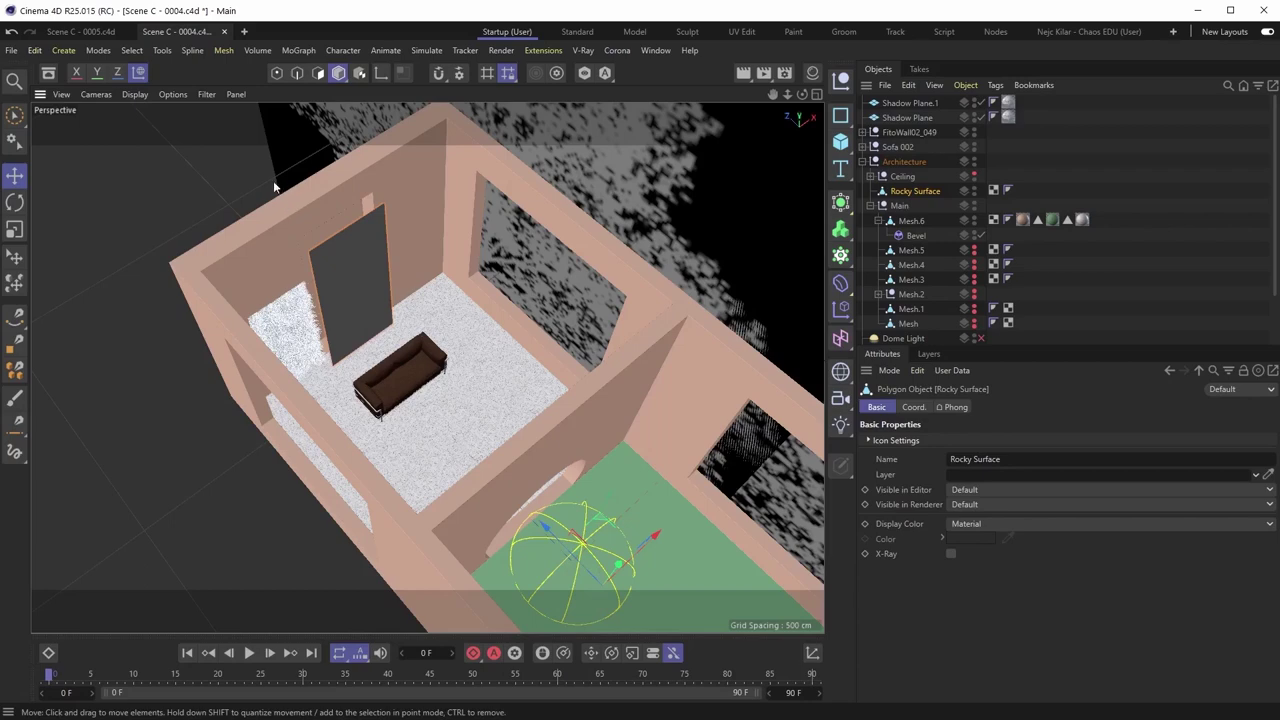
Center the axis of Rocky Surface on its own geometry with the Center Axis to command.
key("shift+c")
type("center axis to")
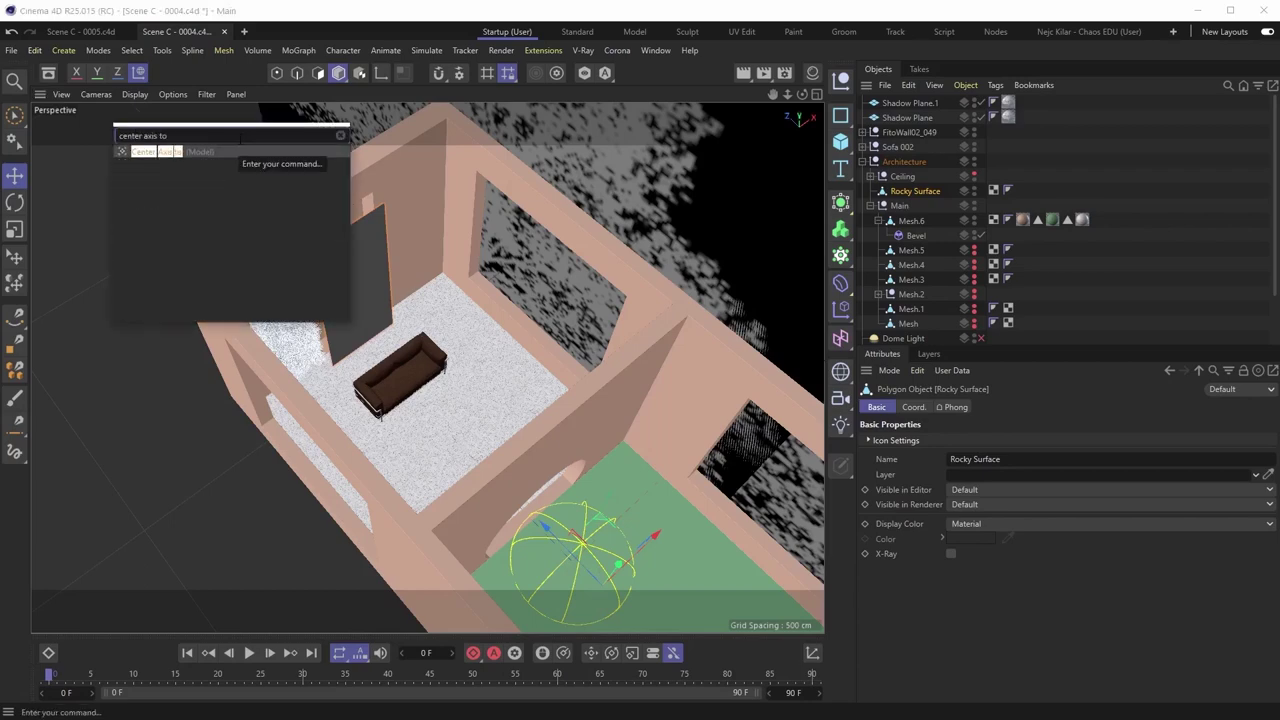
key("Return")
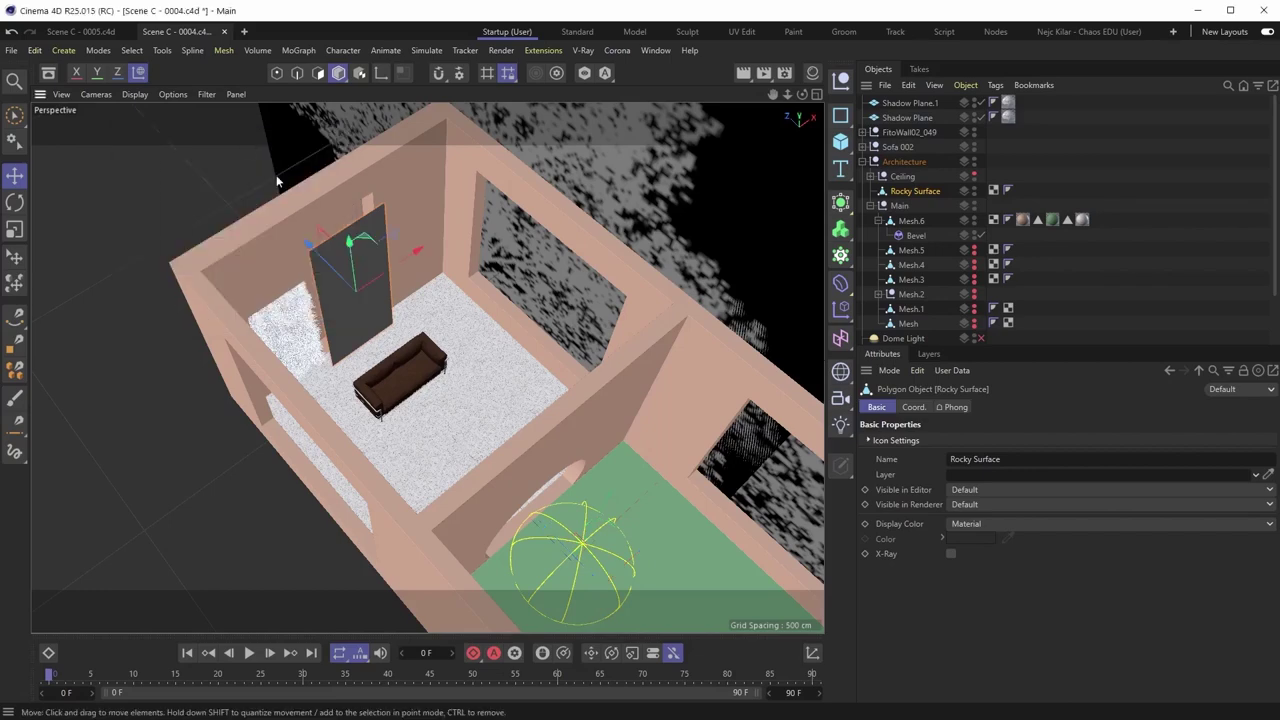
Move the Rocky Surface panel back along its depth axis so it sits nearly flush with the surrounding wall.
middle_click_drag(358, 292, 378, 296)
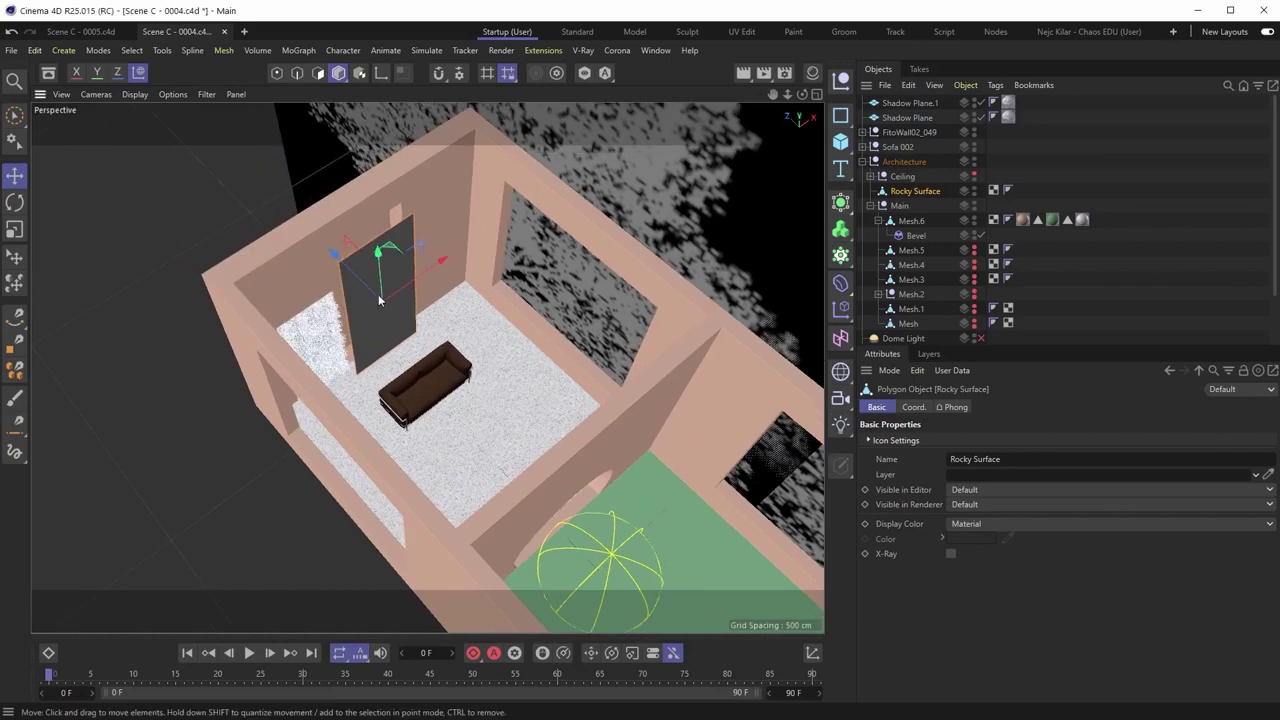
scroll(388, 300, "up", 3)
left_click_drag(382, 307, 380, 256, "alt")
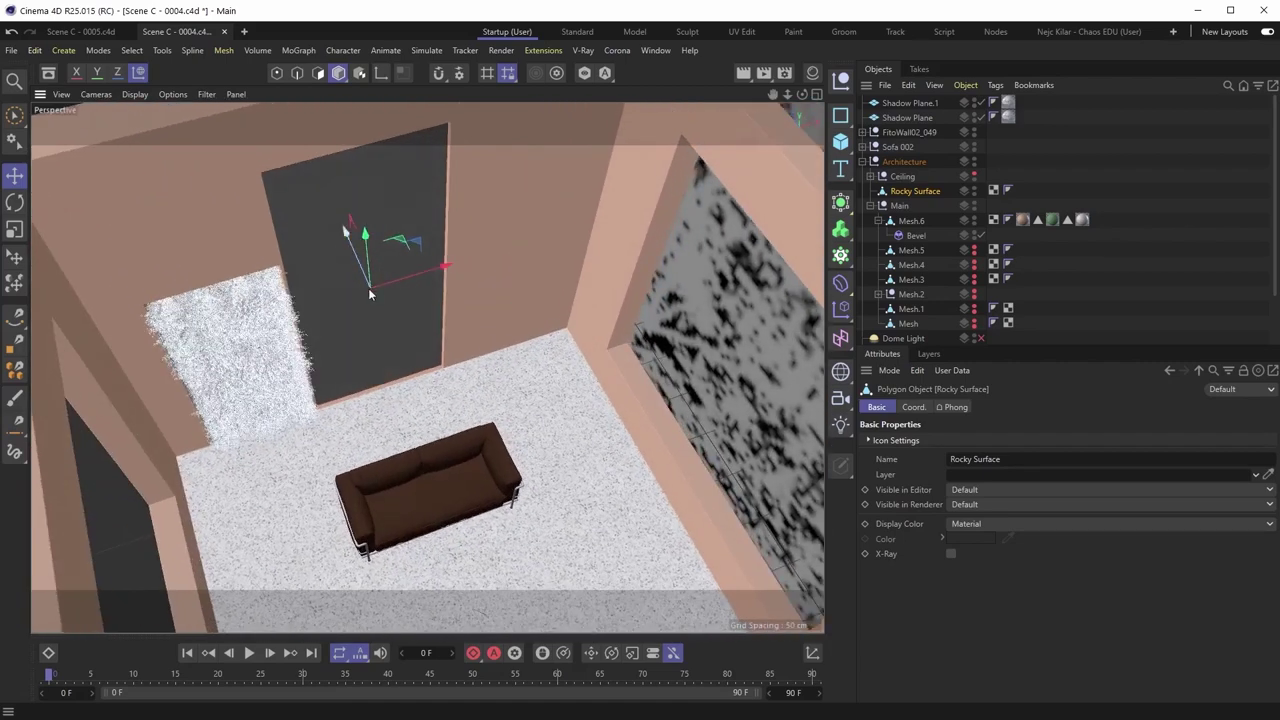
middle_click_drag(389, 267, 405, 276, "alt")
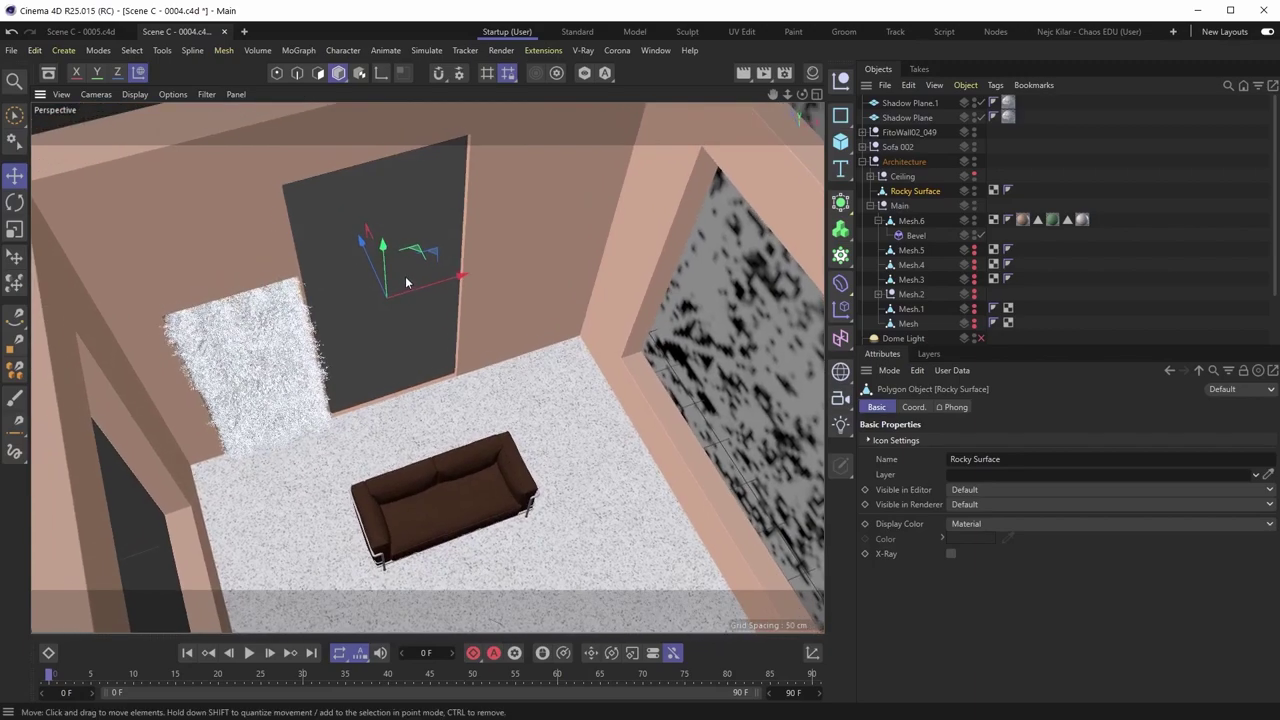
left_click_drag(398, 293, 445, 314, "alt")
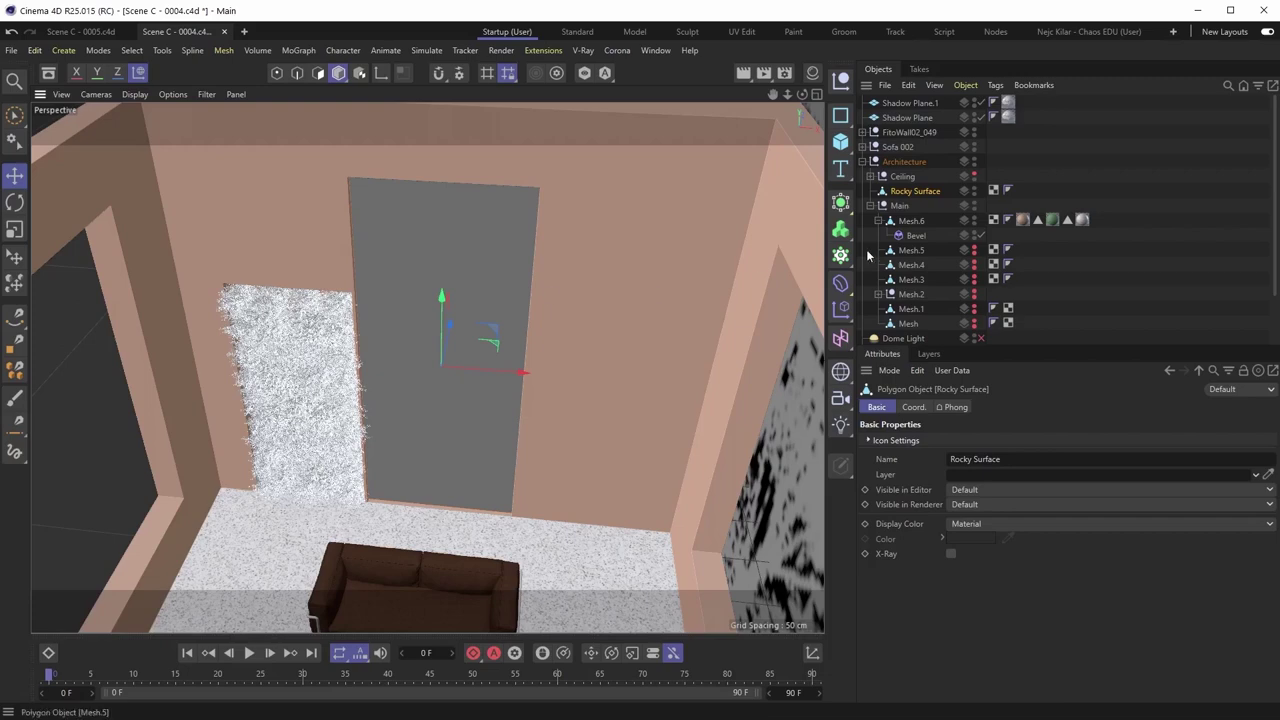
Add a V-Ray Geometry tag to Rocky Surface and enable its displacement.
left_click_drag(856, 252, 787, 259)
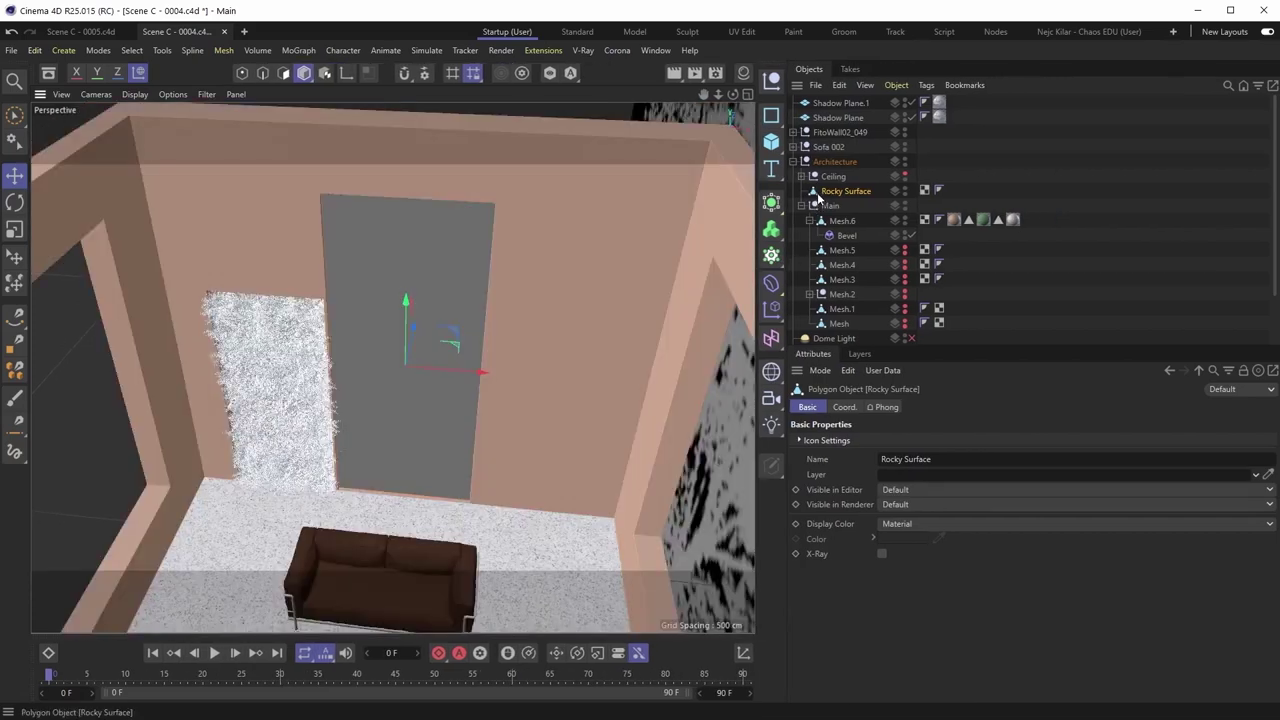
right_click(817, 192)
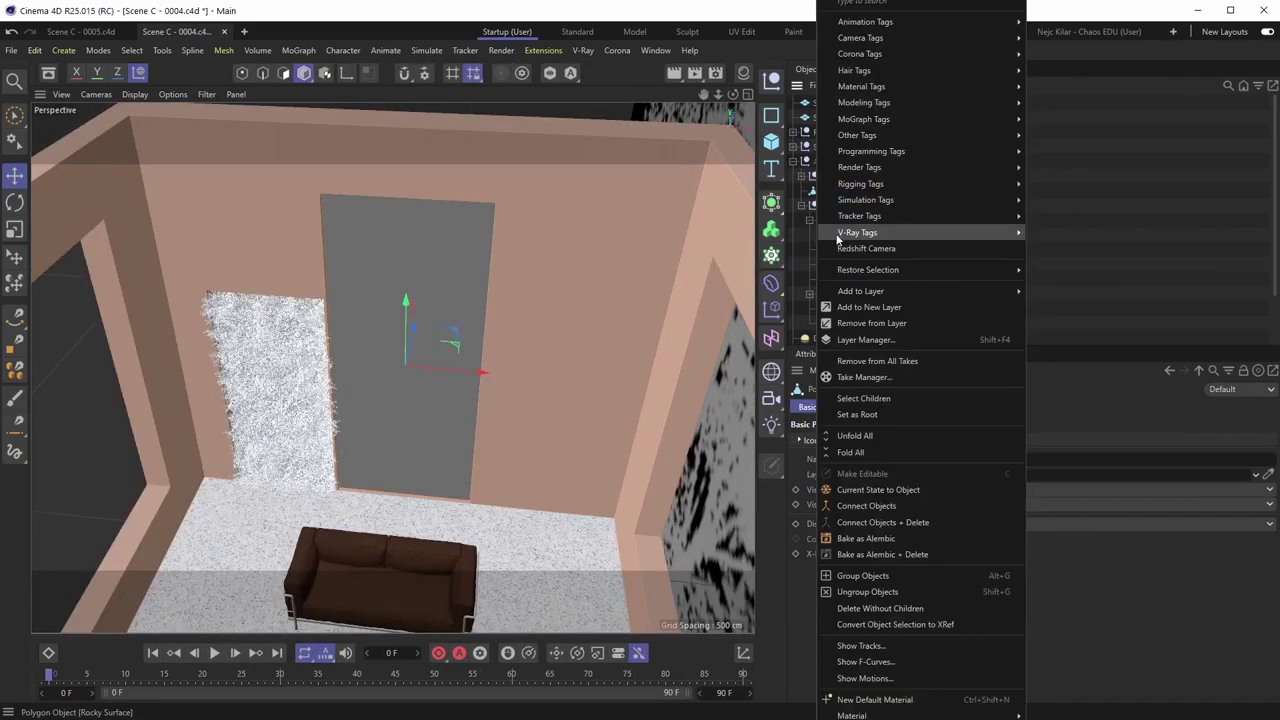
mouse_move(845, 238)
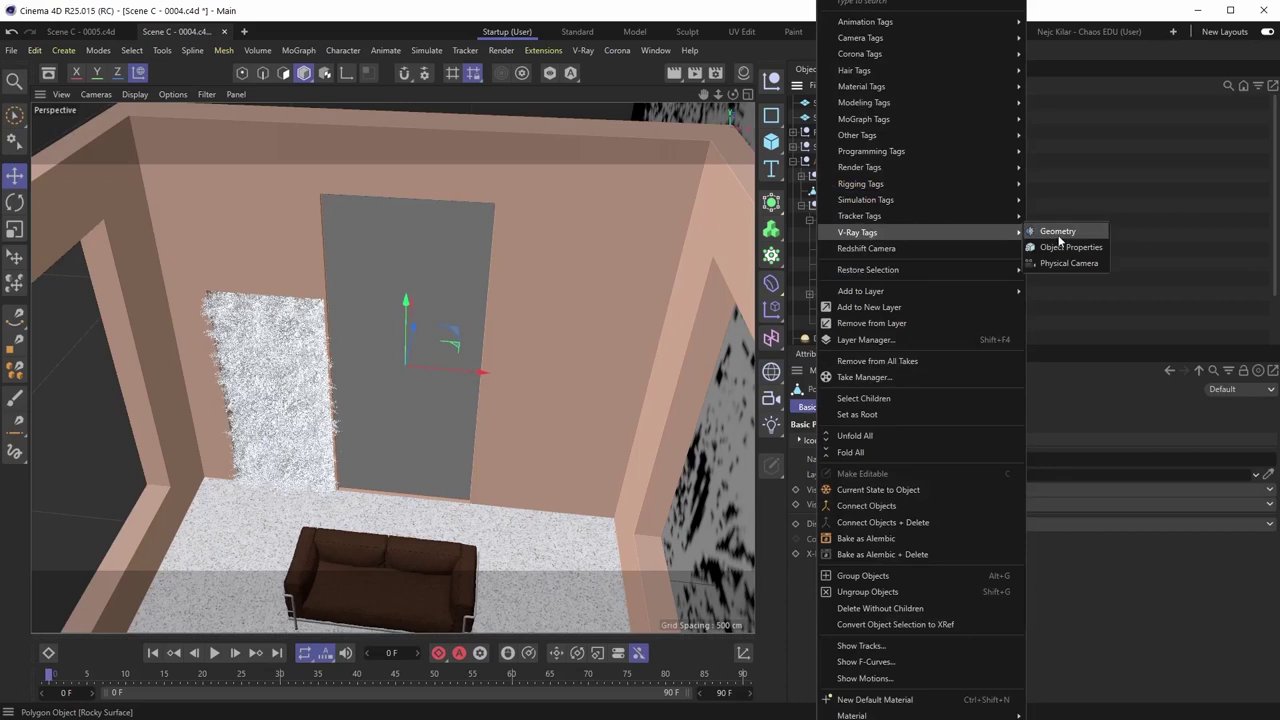
left_click(1060, 233)
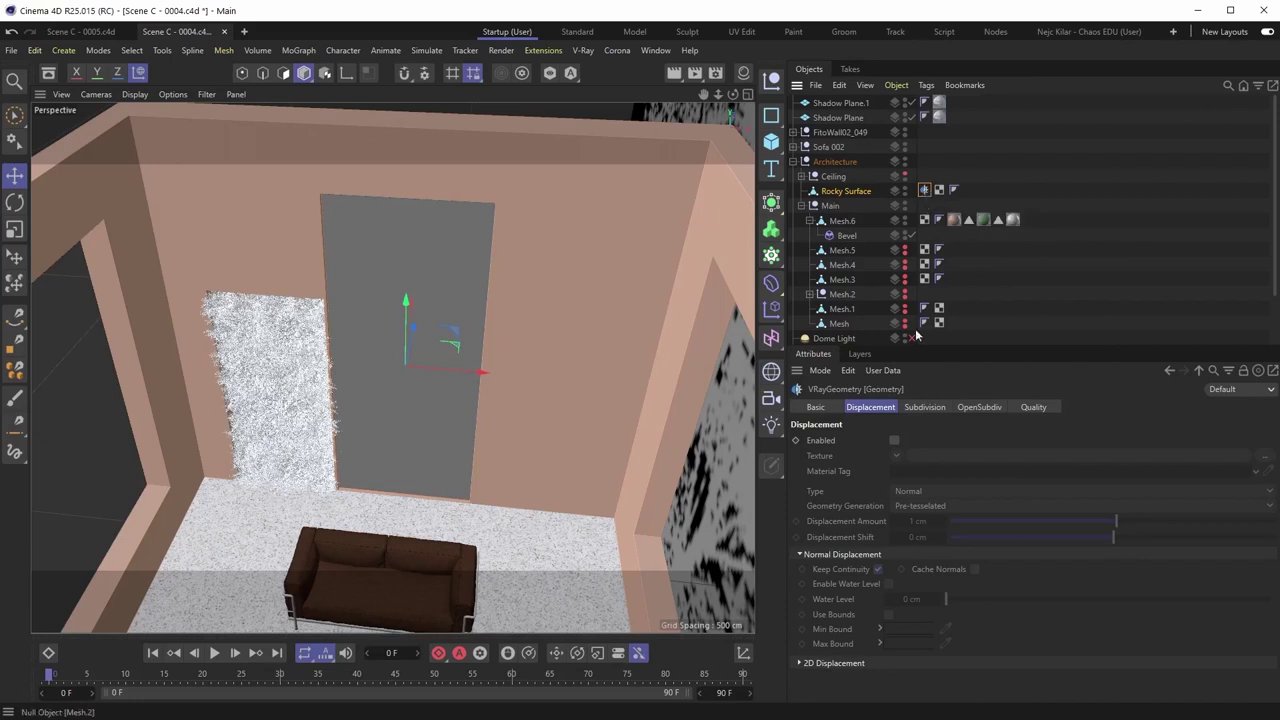
left_click(895, 440)
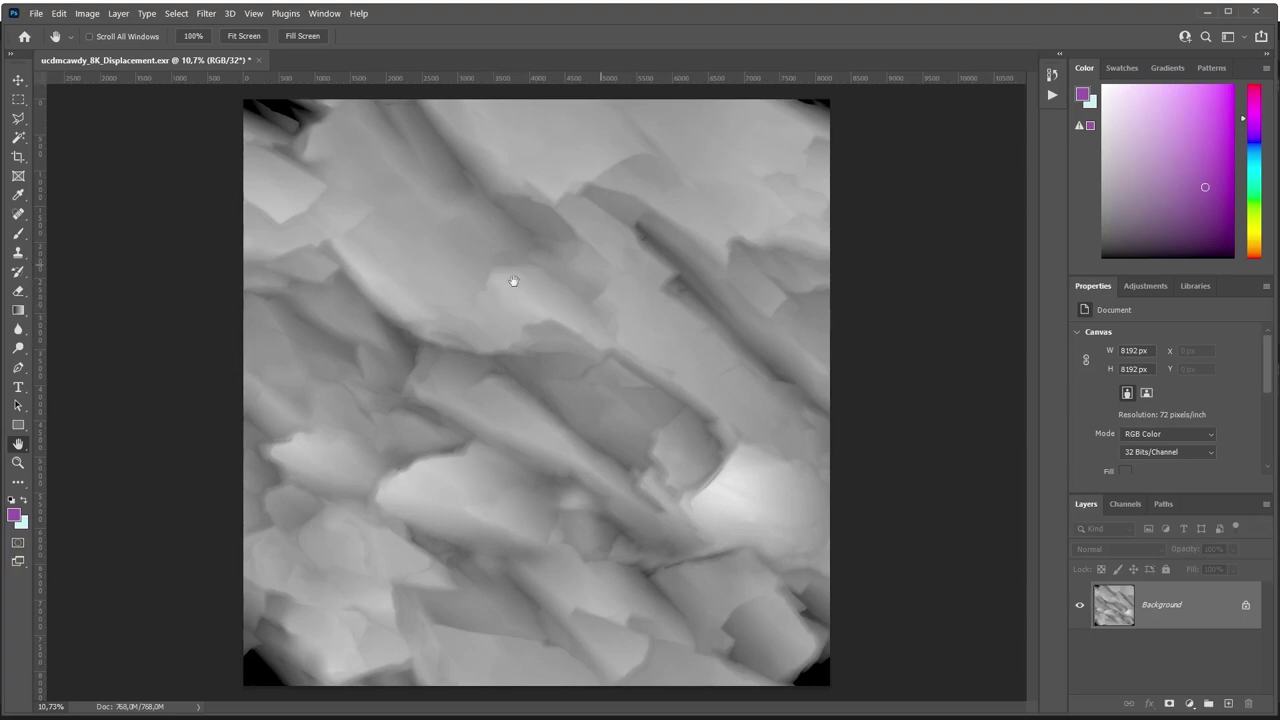
Check the rock displacement map in Photoshop, then return to Cinema 4D and load ucdmcawdy_8K_Displacement.exr as the displacement texture.
left_click_drag(536, 324, 514, 343, "ctrl")
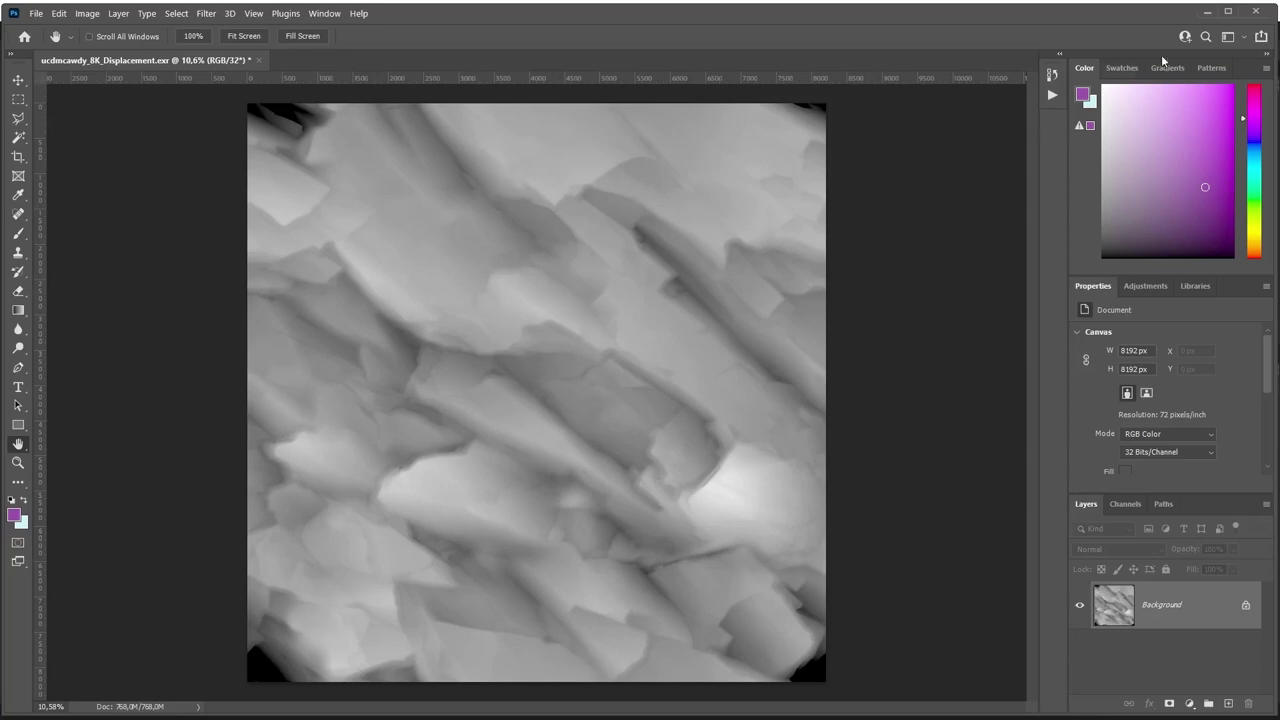
left_click(1206, 12)
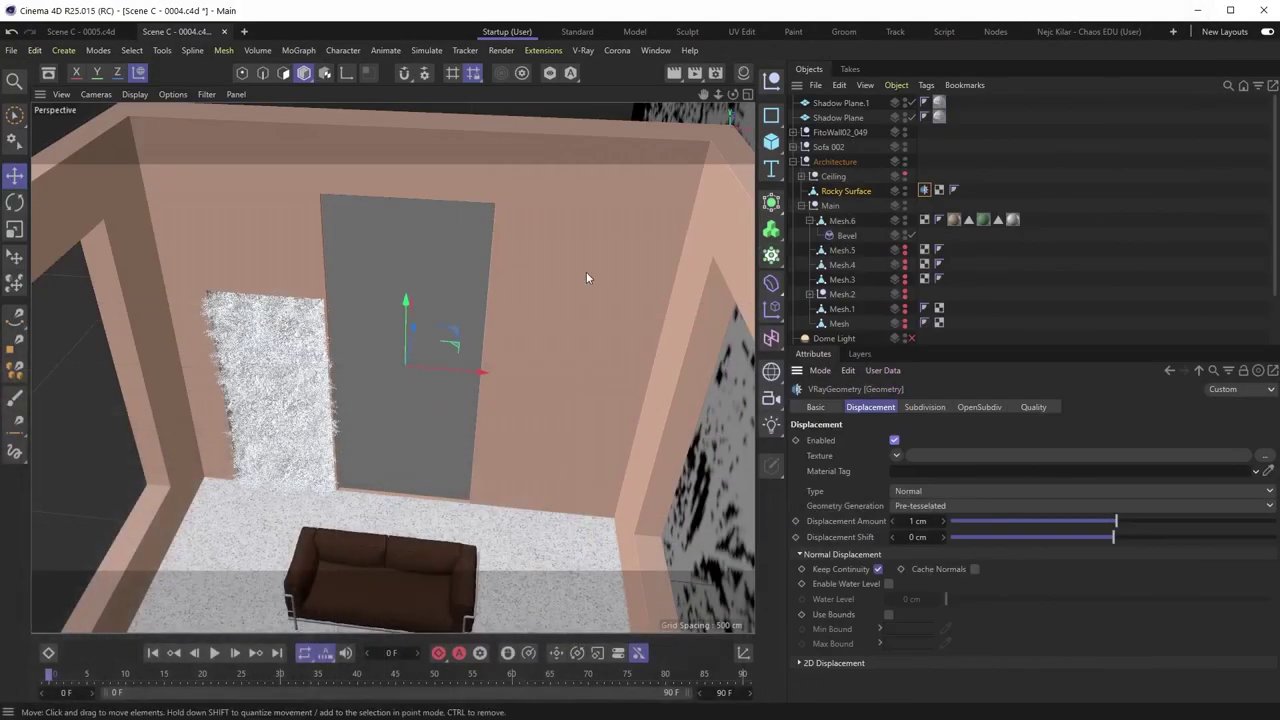
left_click_drag(0, 85, 508, 133)
left_click_drag(583, 300, 943, 455)
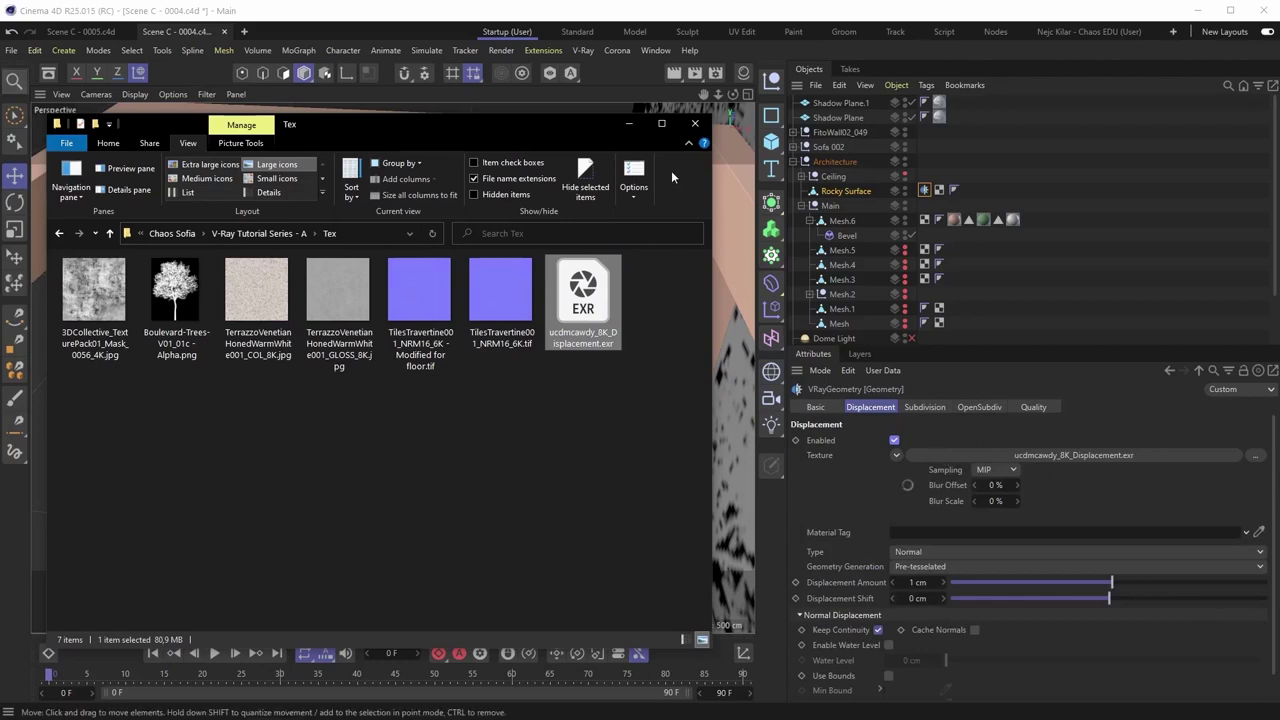
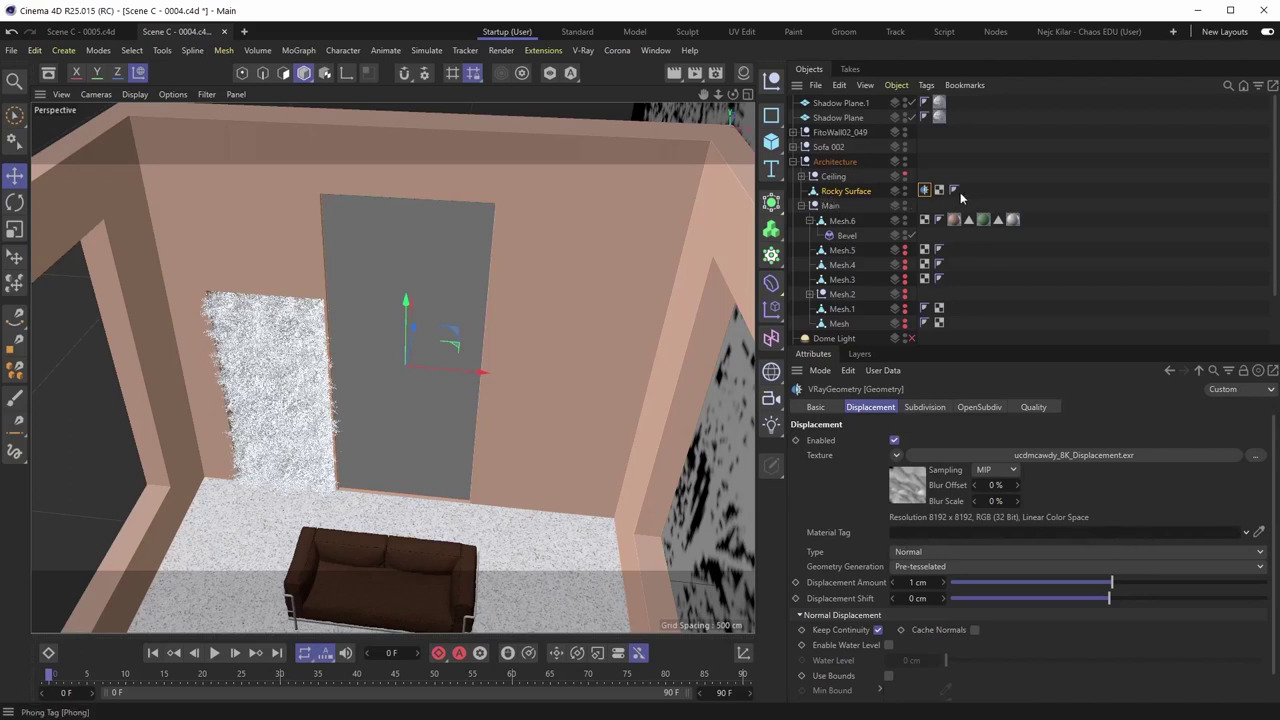
Add an empty Material tag to Rocky Surface and set its projection to Cubic.
right_click(812, 191)
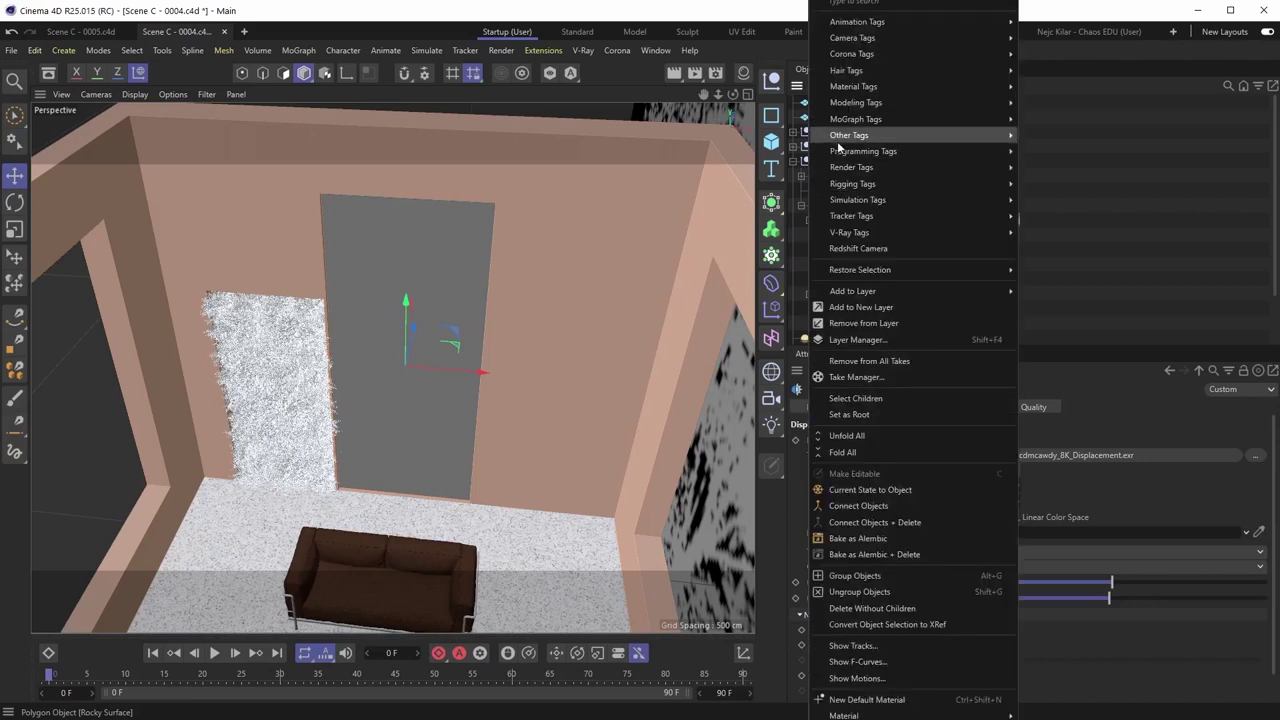
mouse_move(837, 94)
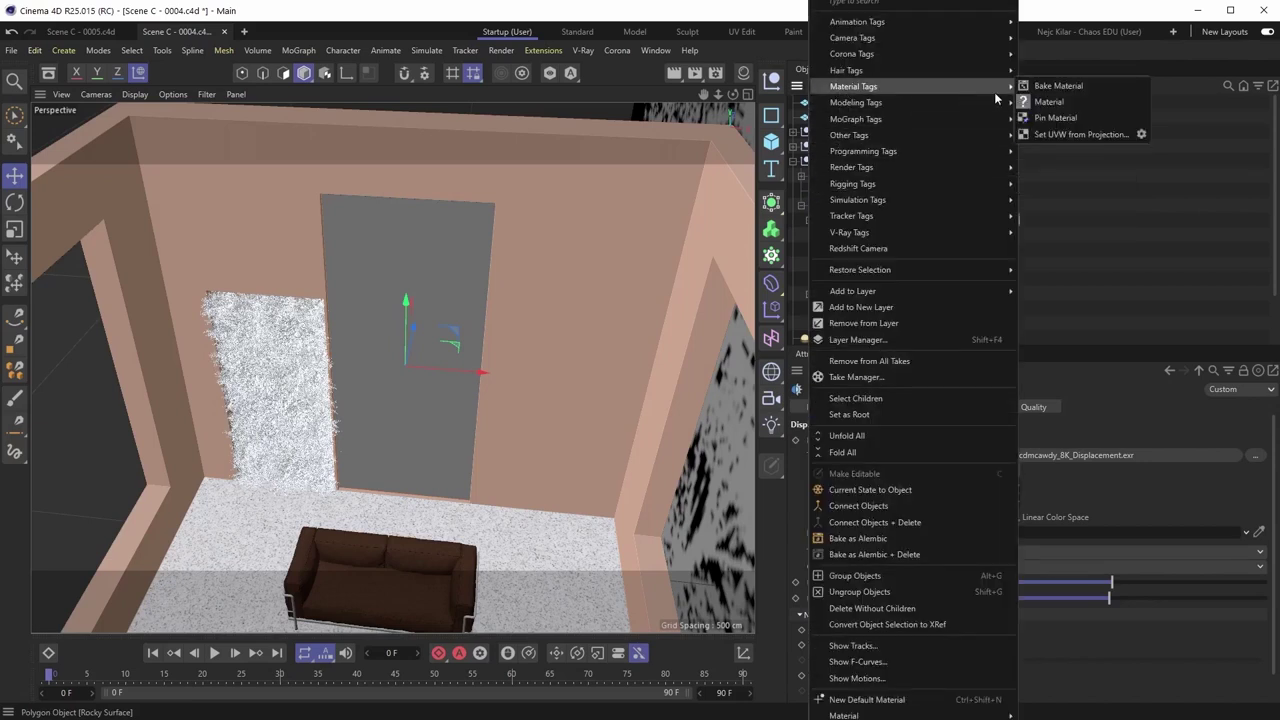
left_click(1047, 104)
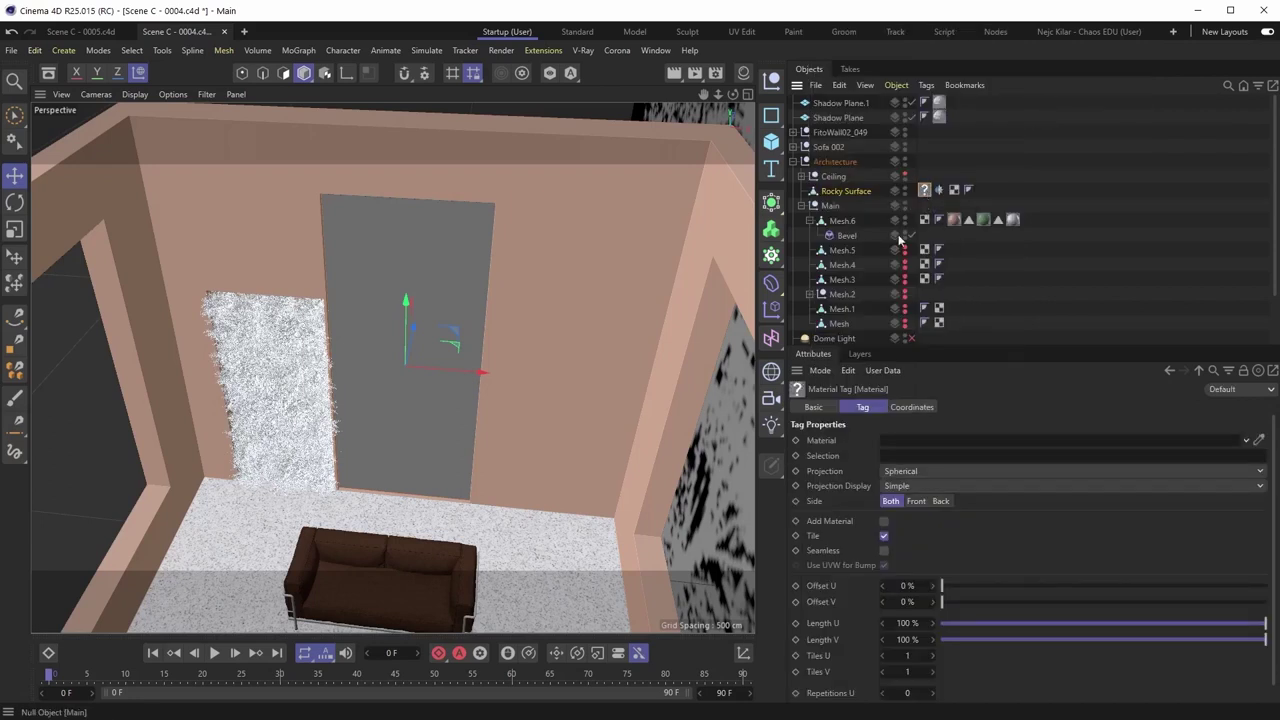
left_click(903, 472)
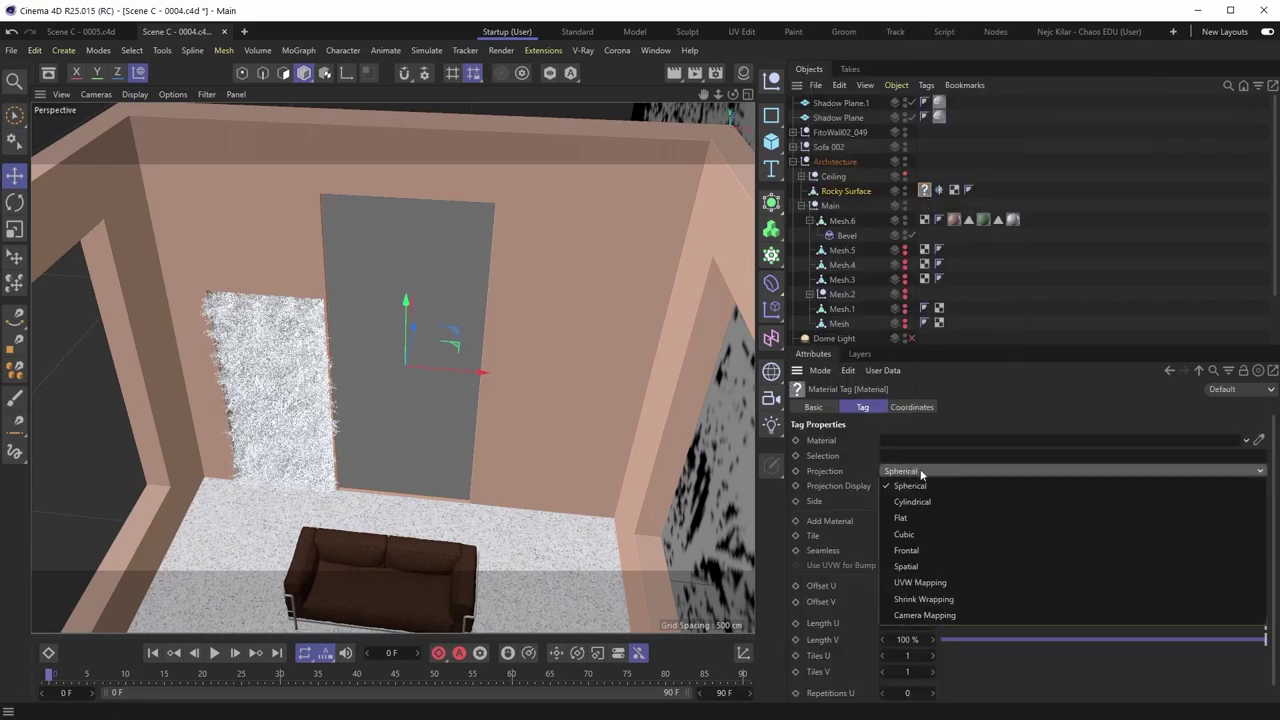
left_click(916, 537)
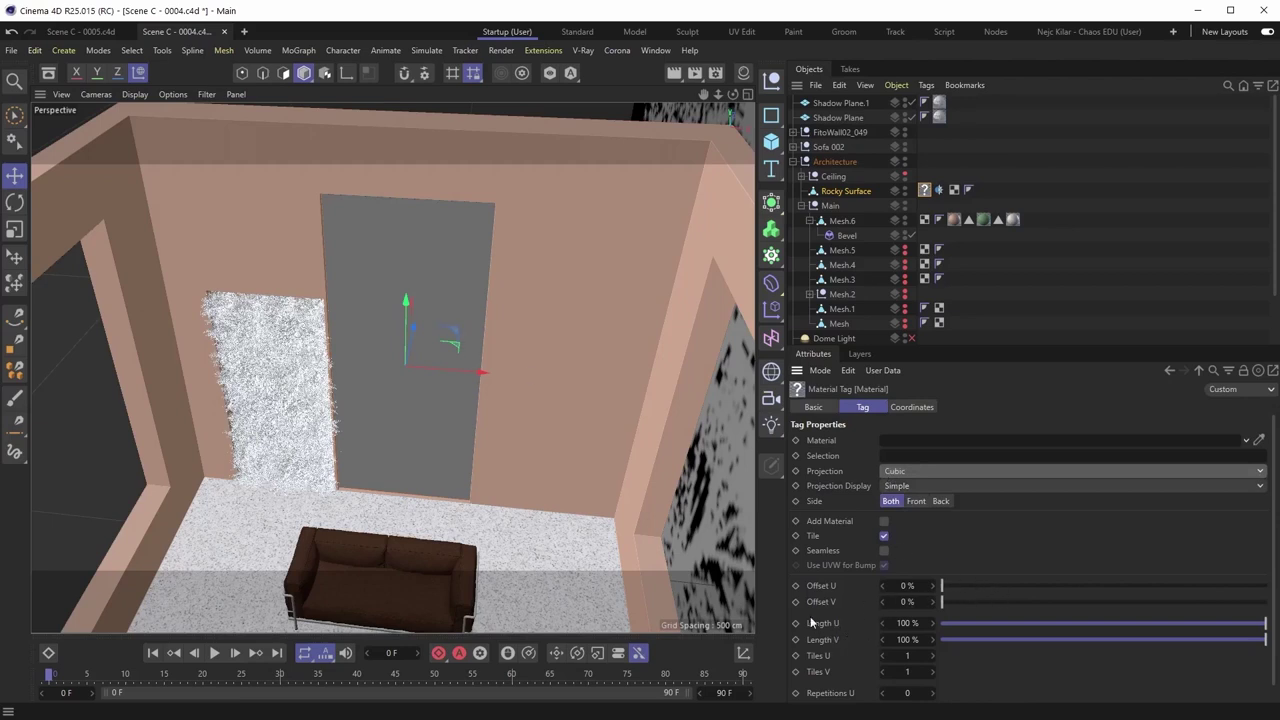
Link Rocky Surface's Material tag as the displacement's Material Tag in the V-Ray Geometry tag.
left_click(939, 192)
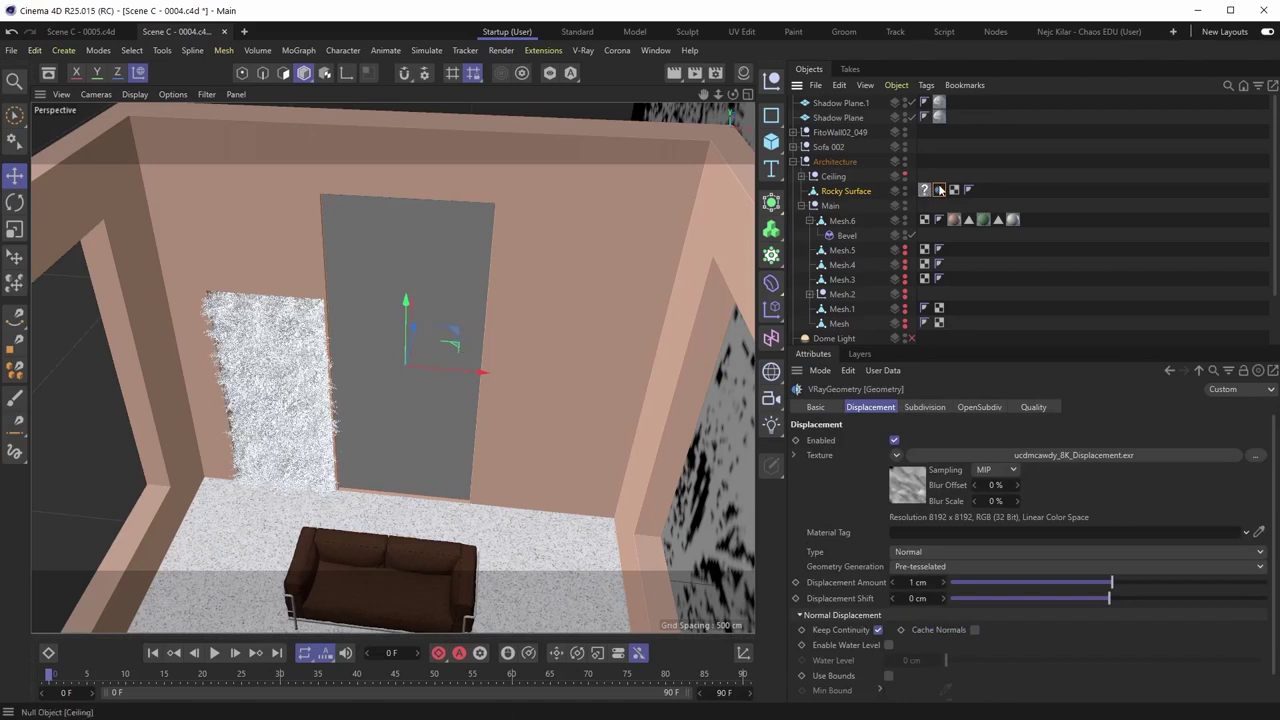
left_click(924, 190)
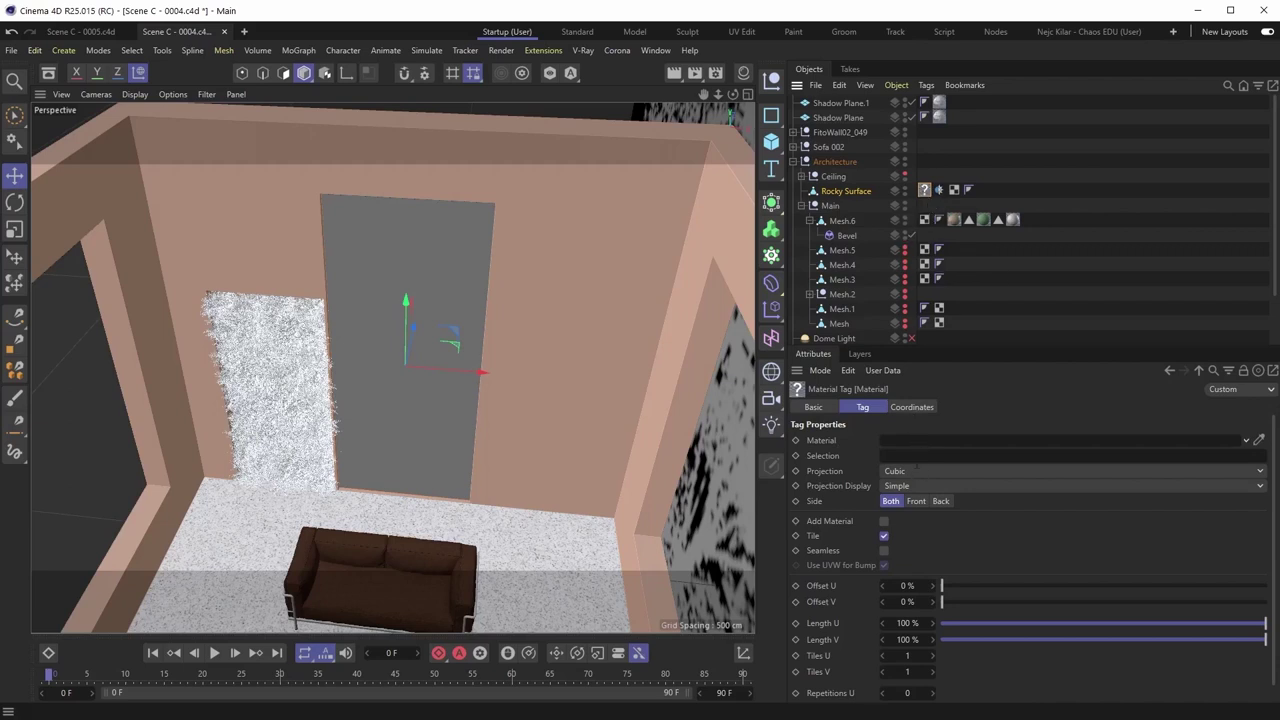
left_click(939, 190)
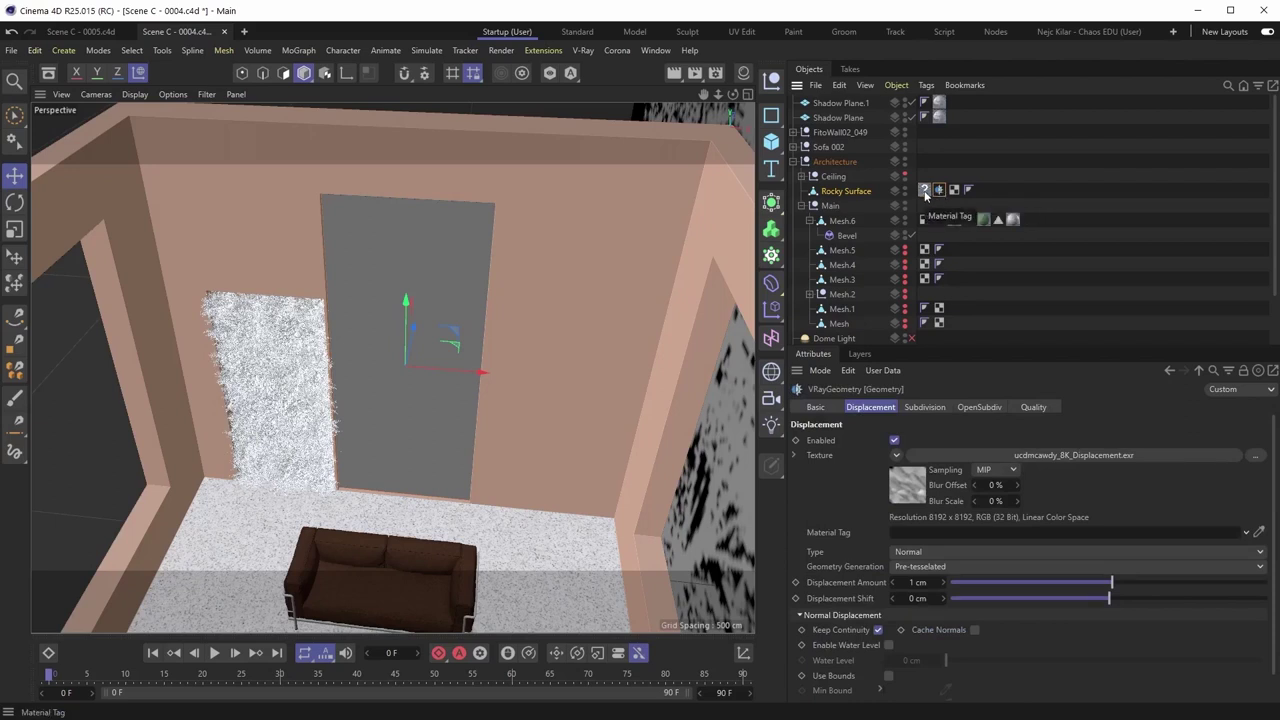
left_click_drag(925, 195, 1049, 302)
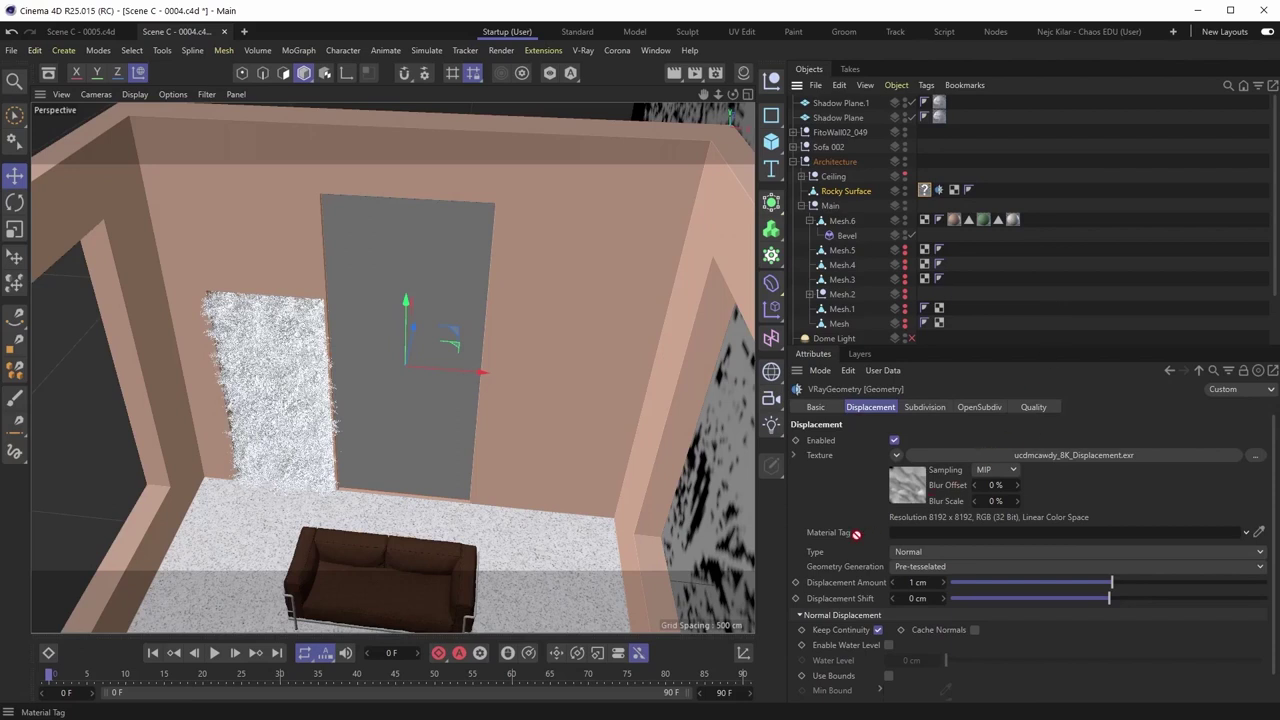
left_click_drag(879, 534, 905, 533)
left_click(924, 190)
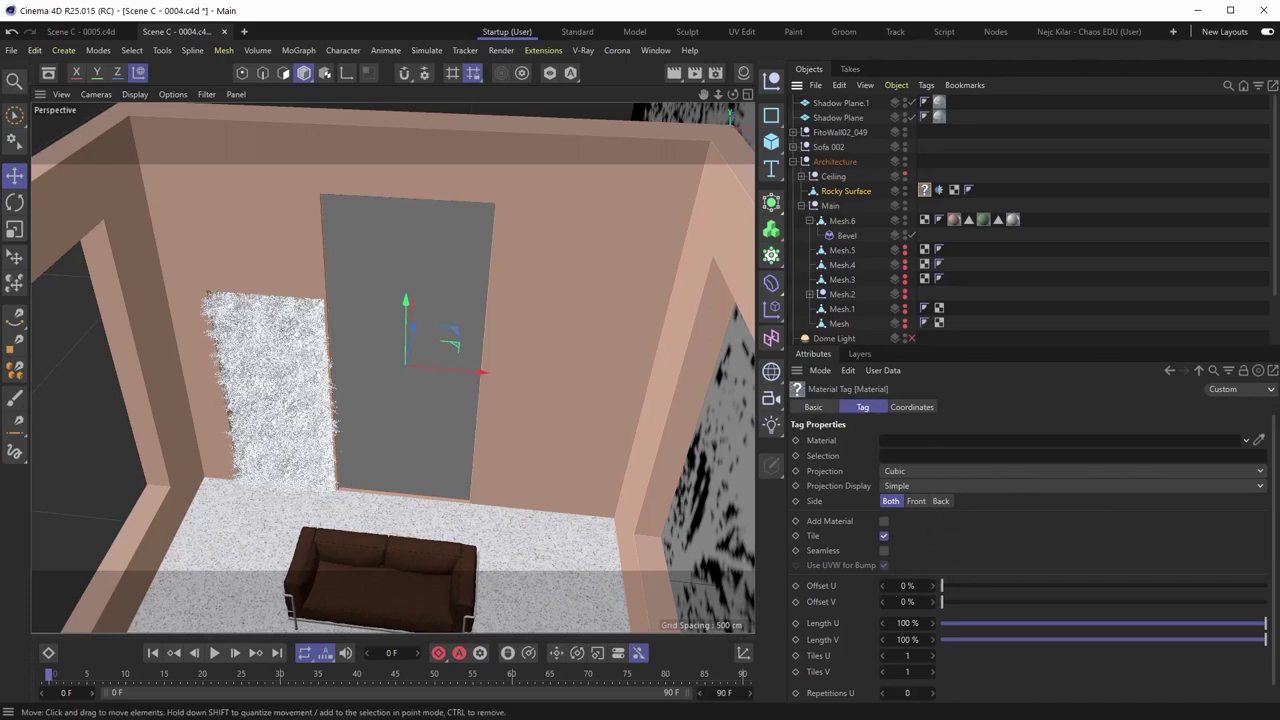
Start the interactive render in the V-Ray frame buffer and examine the panel behind the sofa.
key("alt+Tab")
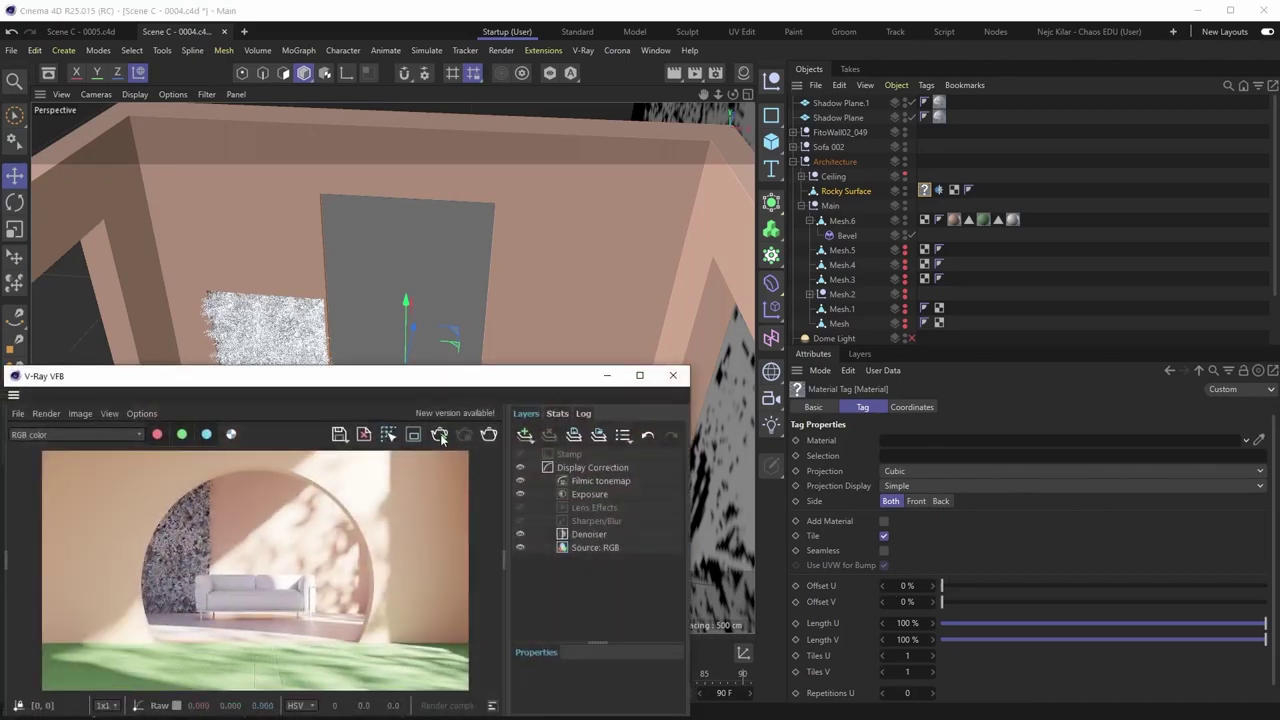
left_click(440, 436)
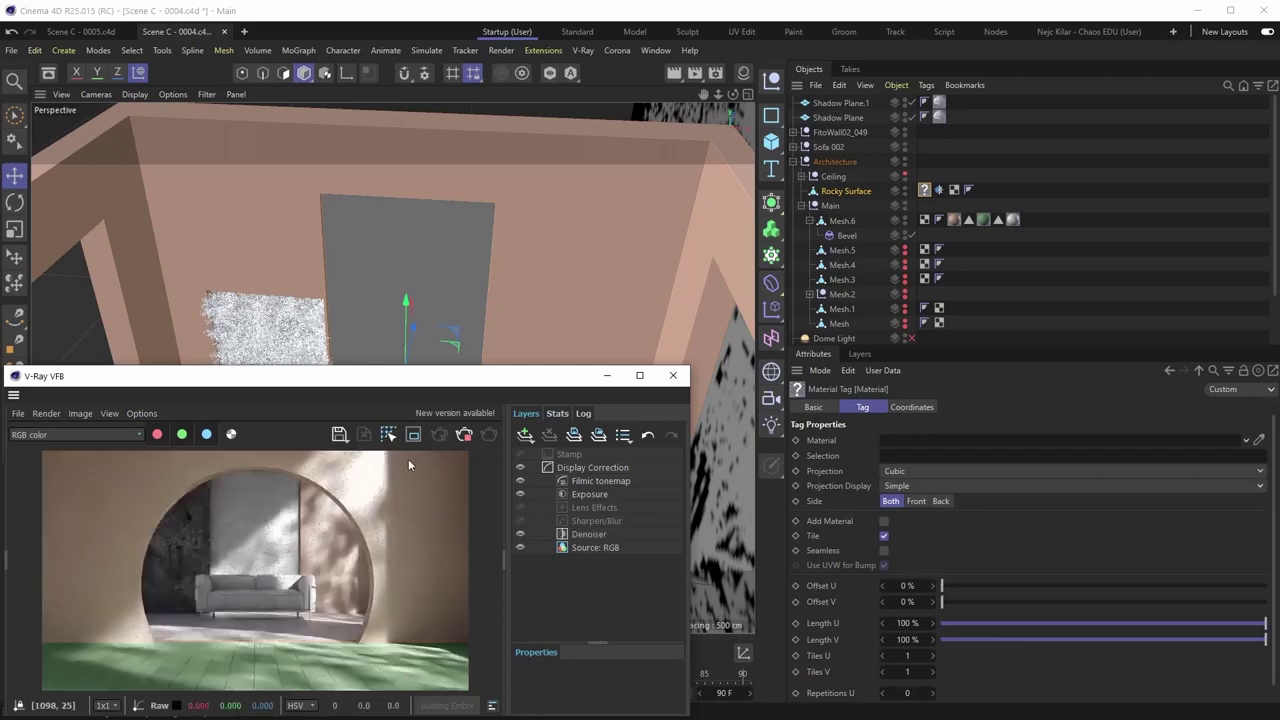
scroll(256, 509, "up", 2)
middle_click_drag(291, 515, 243, 542)
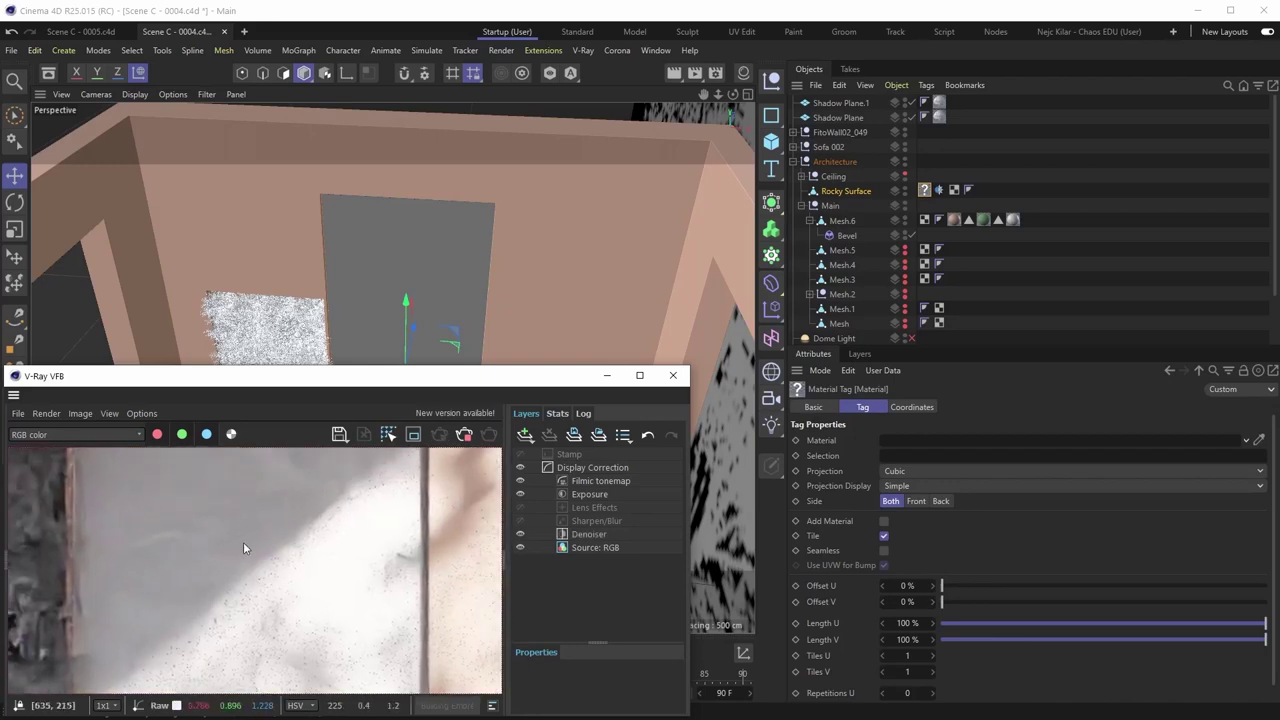
scroll(230, 537, "down", 2)
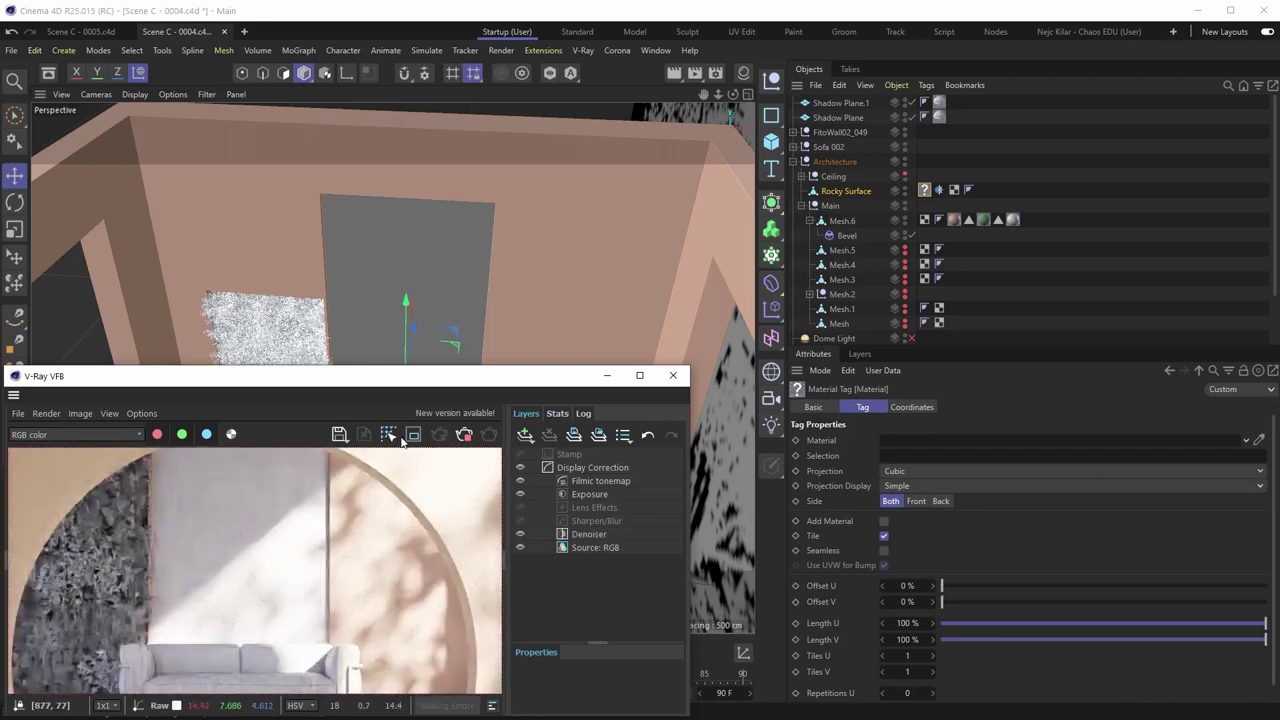
Limit the interactive render to a region around the panel and the sofa.
left_click(411, 435)
scroll(279, 615, "down", 1)
left_click_drag(192, 632, 318, 545)
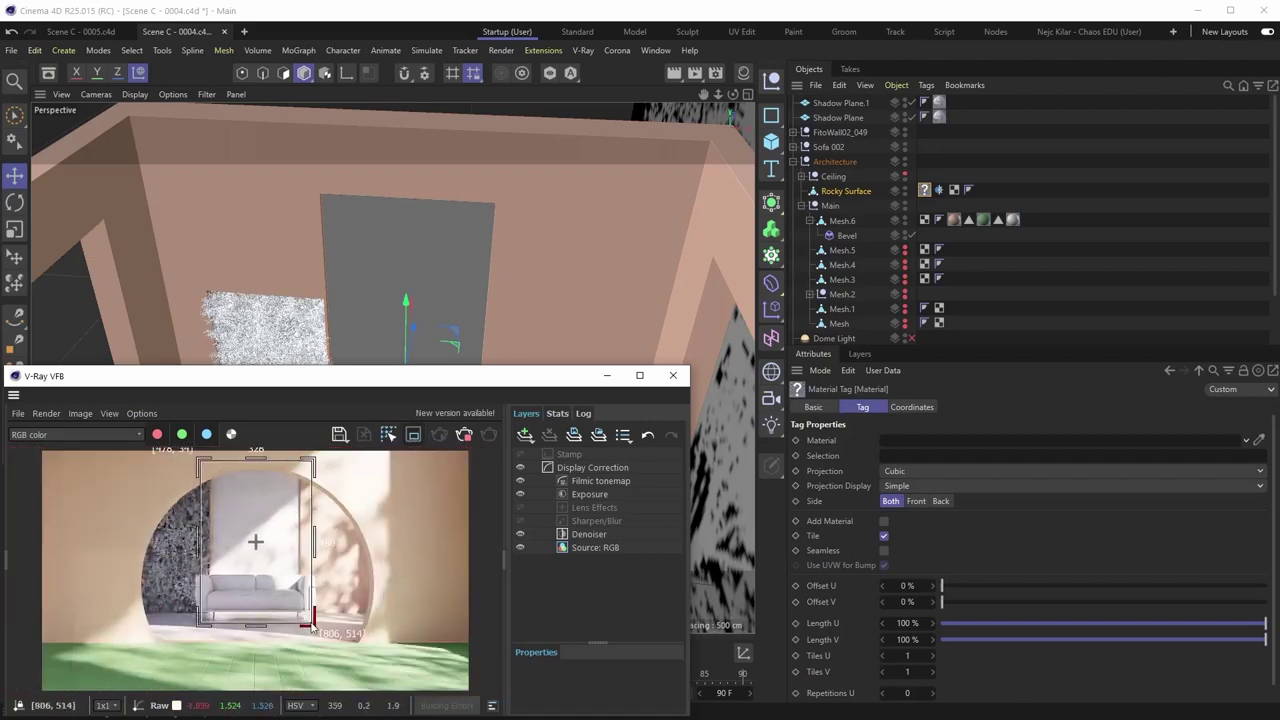
scroll(246, 524, "up", 2)
Set Rocky Surface's Displacement Amount to 20 cm and inspect the rock relief in the render.
left_click(939, 190)
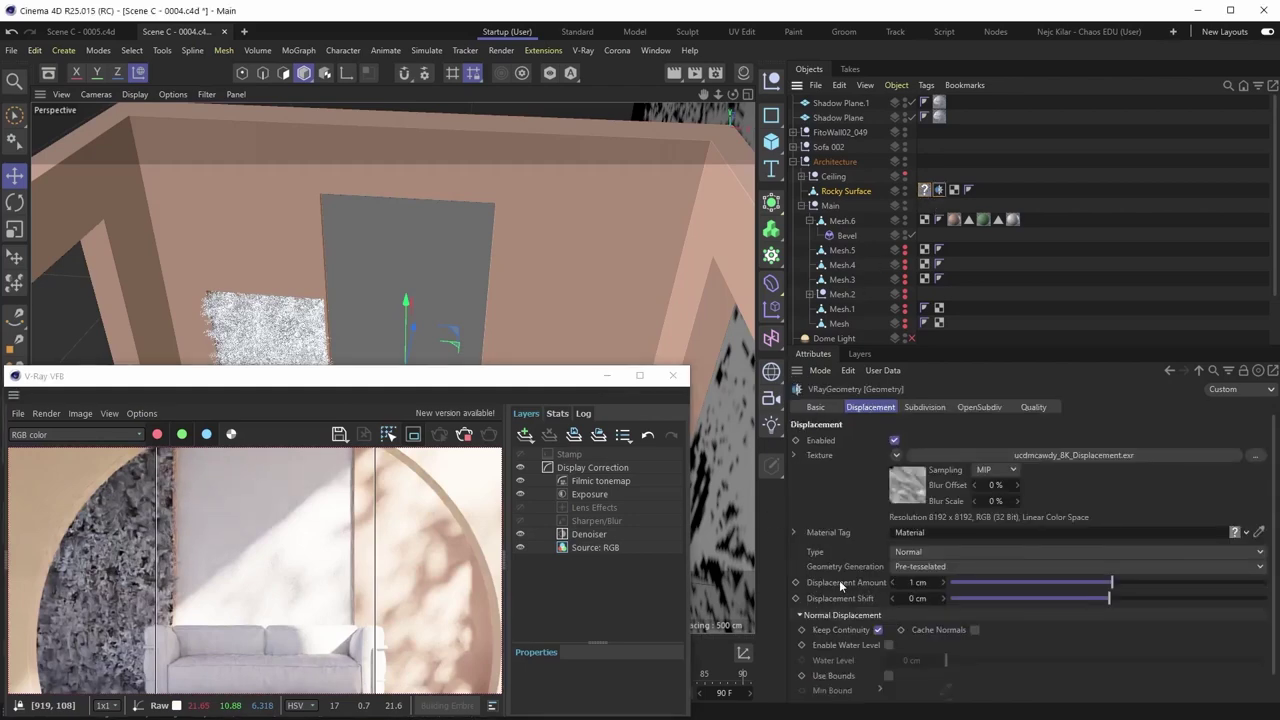
double_click(905, 582)
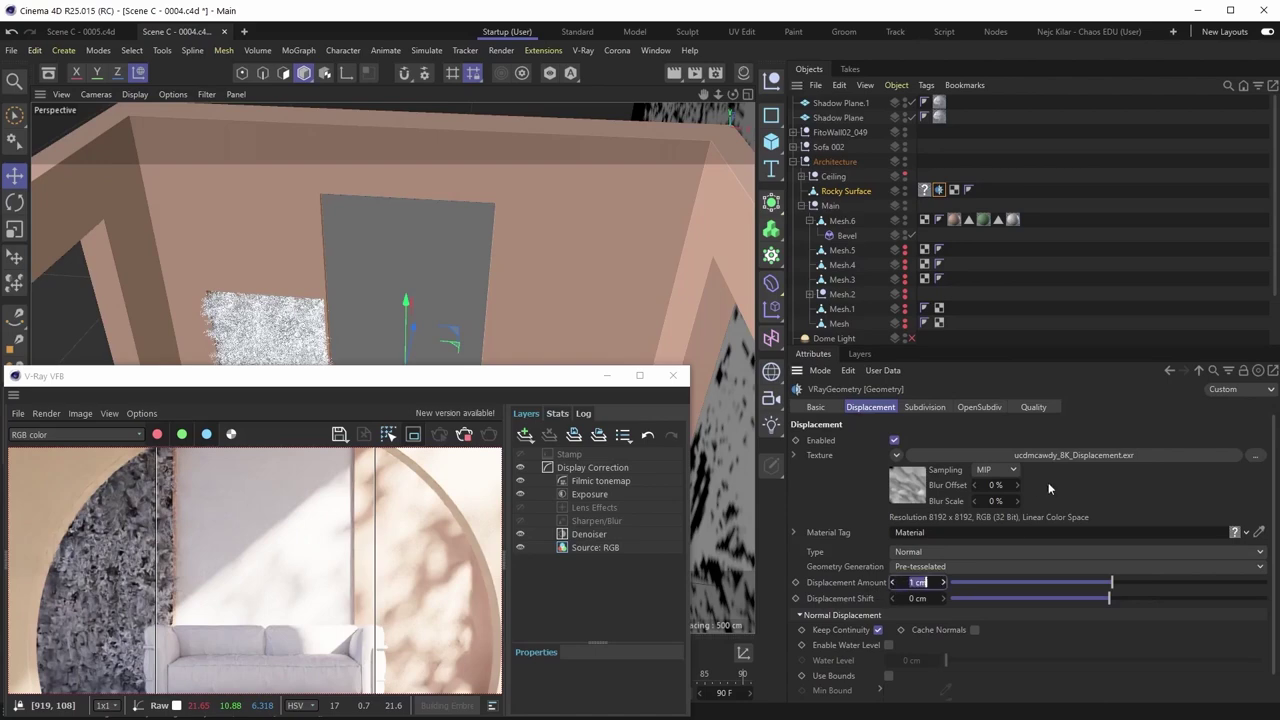
type("20")
key("Return")
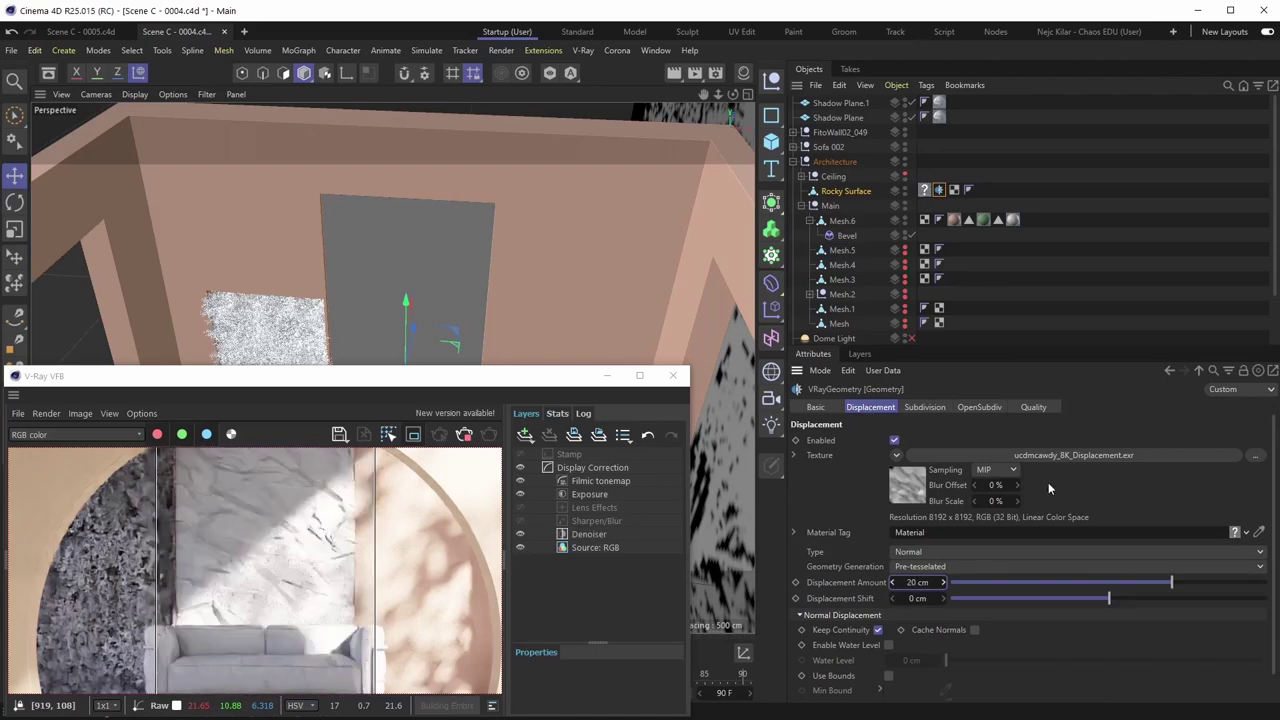
middle_click_drag(299, 533, 306, 568)
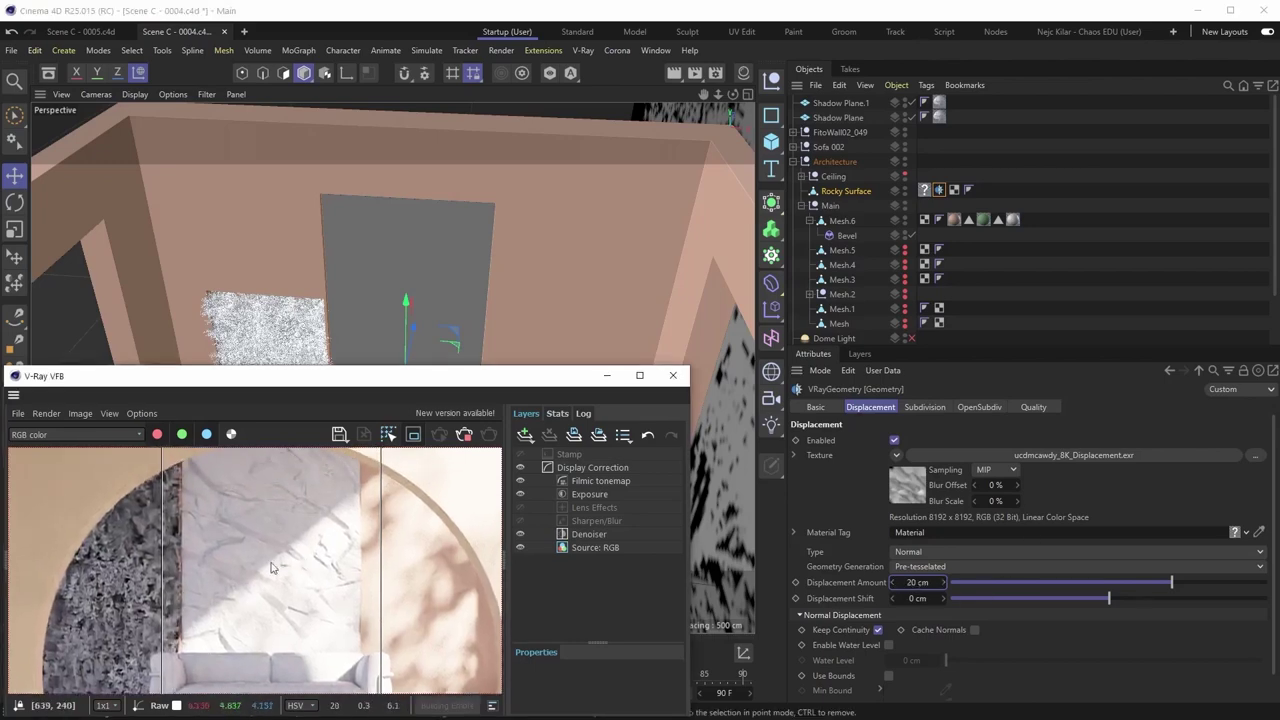
scroll(266, 553, "down", 1)
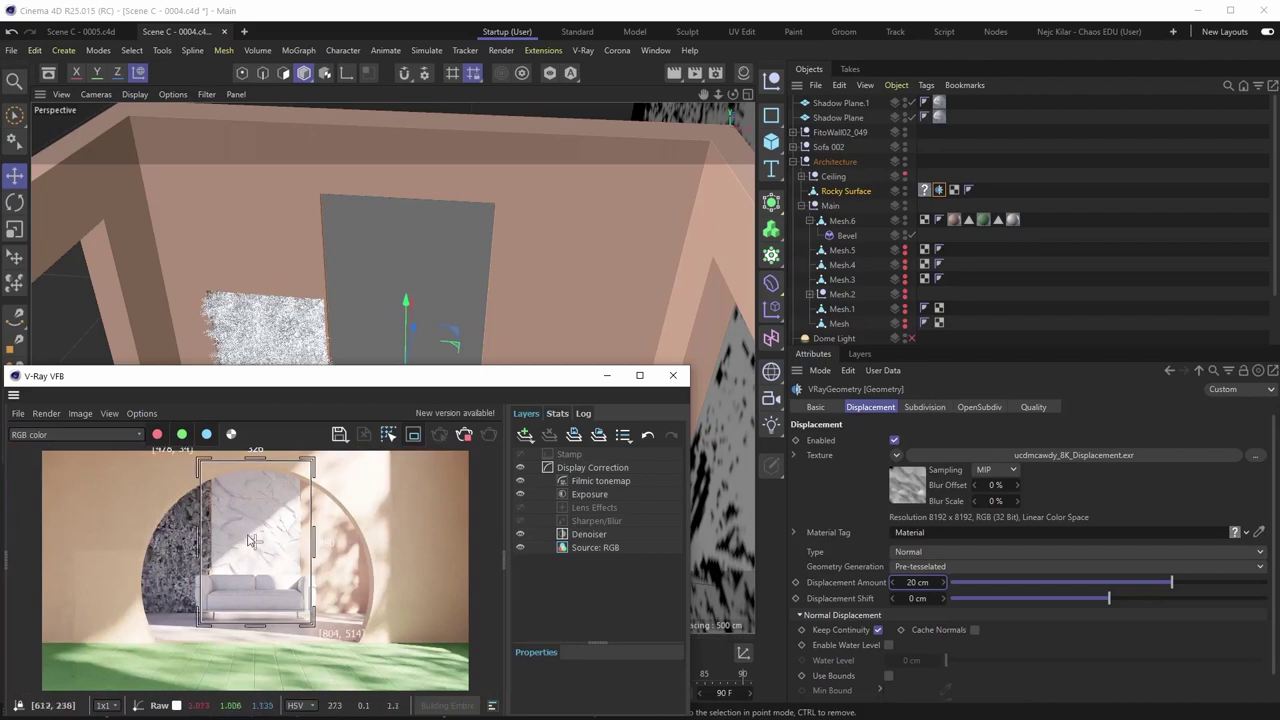
scroll(255, 518, "up", 1)
middle_click_drag(271, 538, 269, 571)
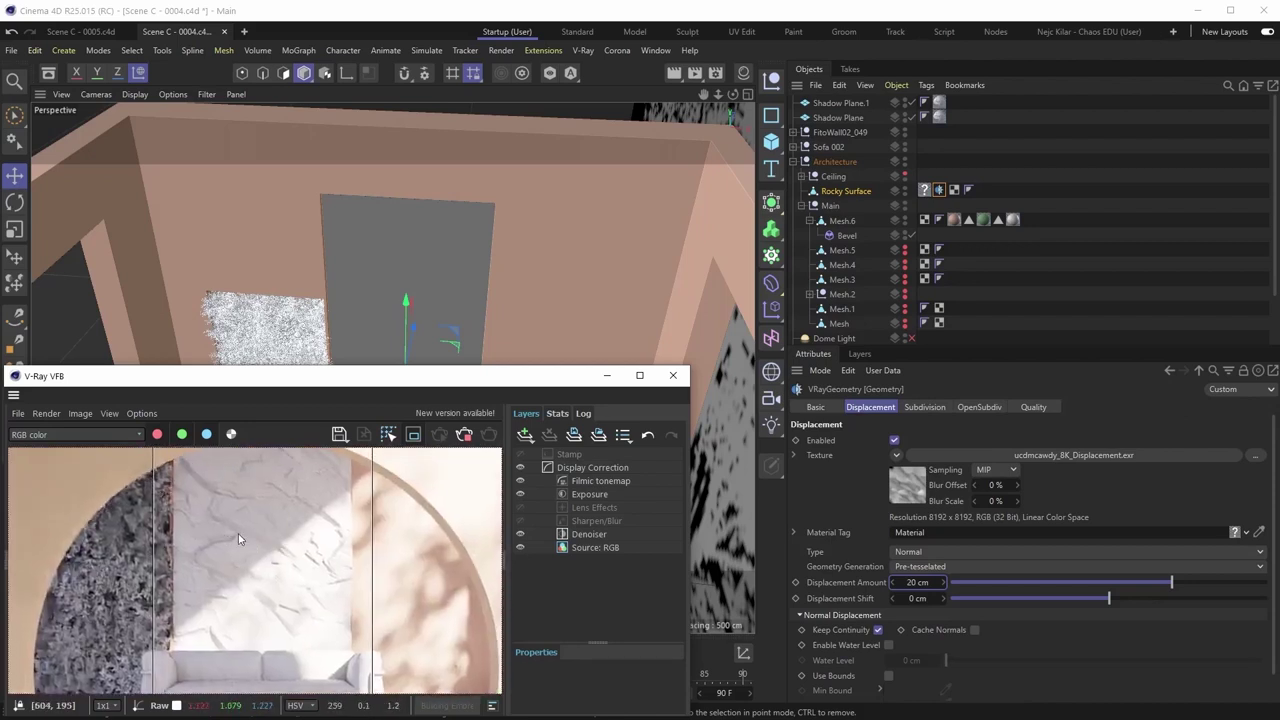
Set Rocky Surface's Displacement Amount to 10 cm and inspect the panel in the render.
left_click(910, 582)
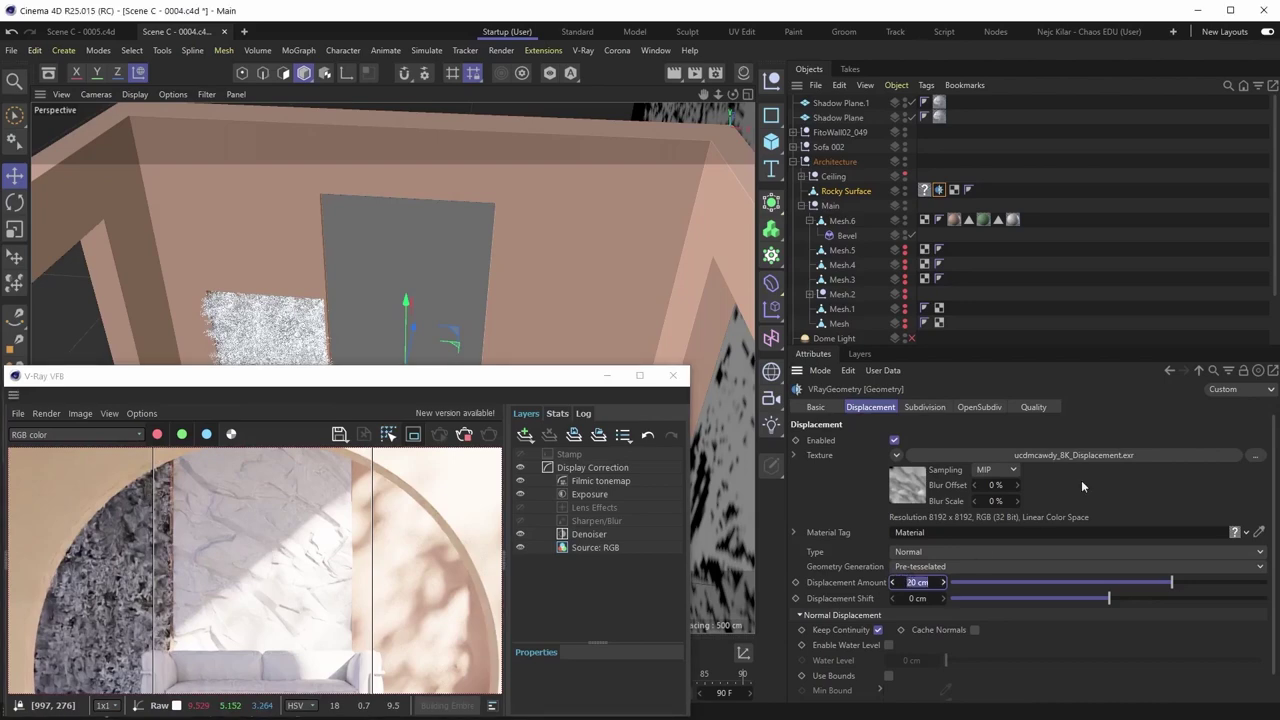
type("10")
key("Return")
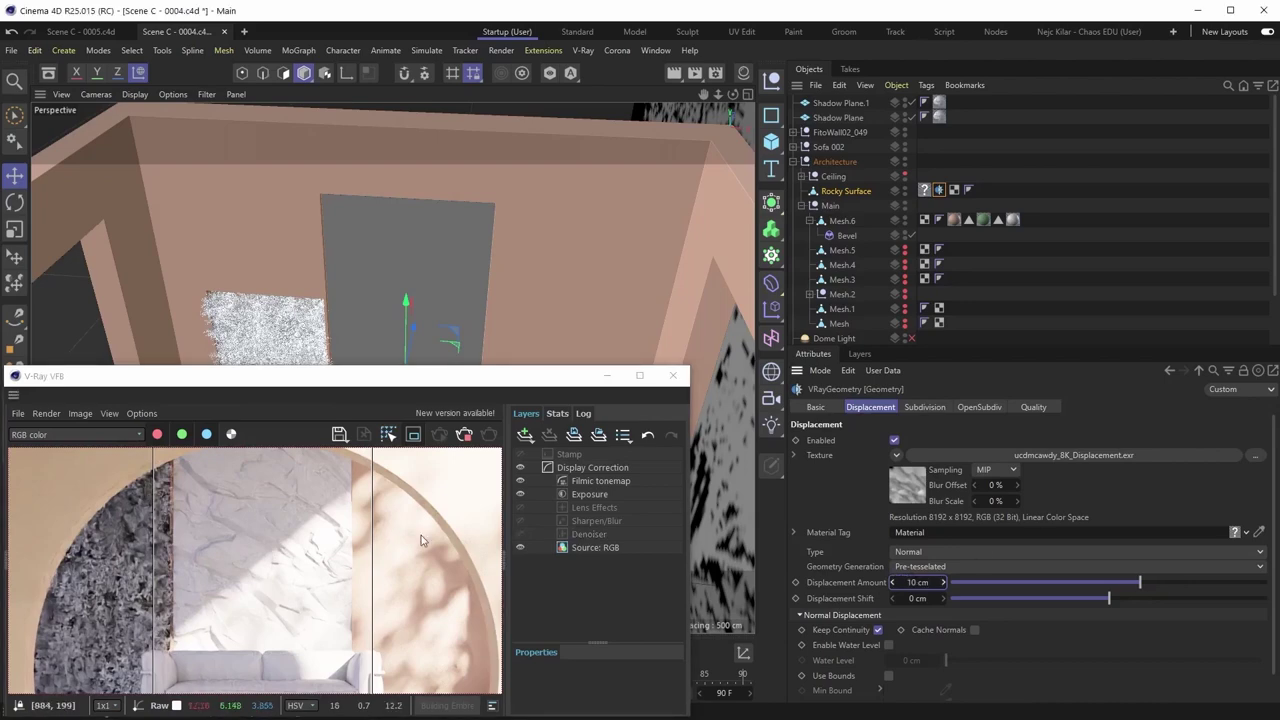
middle_click_drag(363, 567, 360, 563)
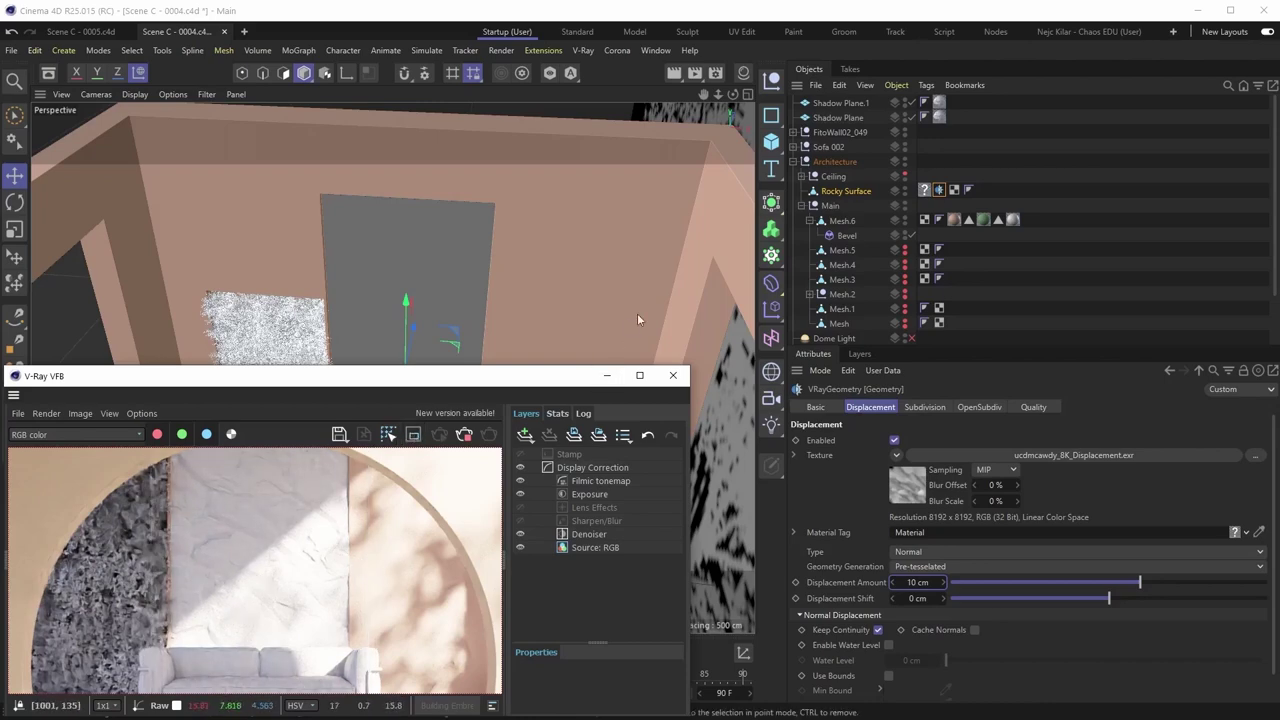
scroll(350, 550, "down", 3)
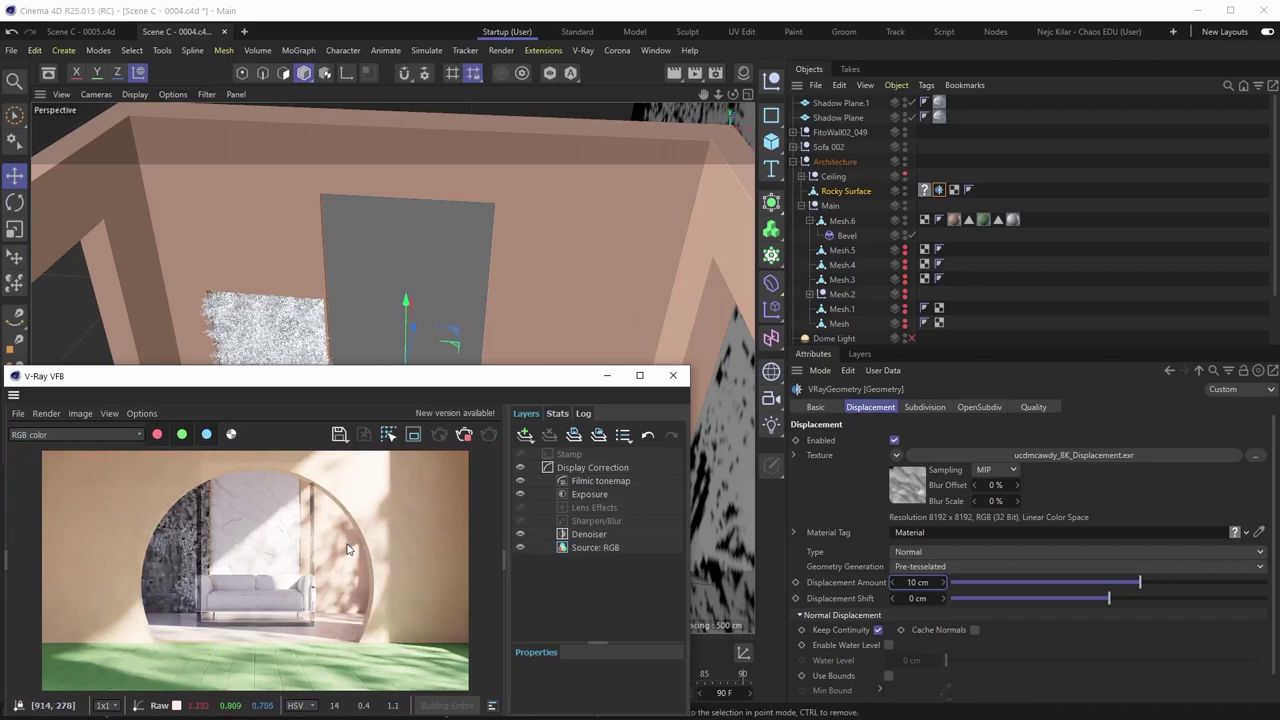
Undo the viewport view changes to bring back the frontal view through the round opening.
left_click(442, 93)
key("ctrl+shift+z")
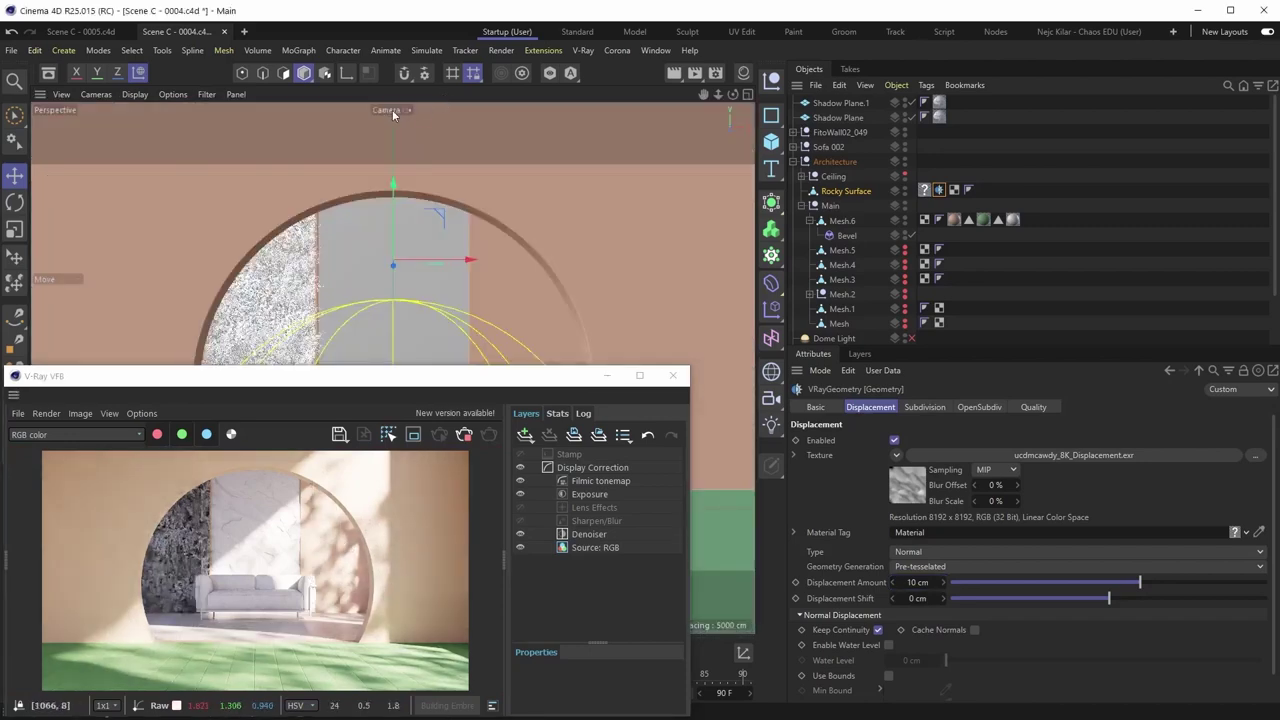
Leave the scene camera and bring the viewport close to the Rocky Surface panel and the plant wall beside it.
scroll(1000, 280, "down", 2)
left_click(950, 327)
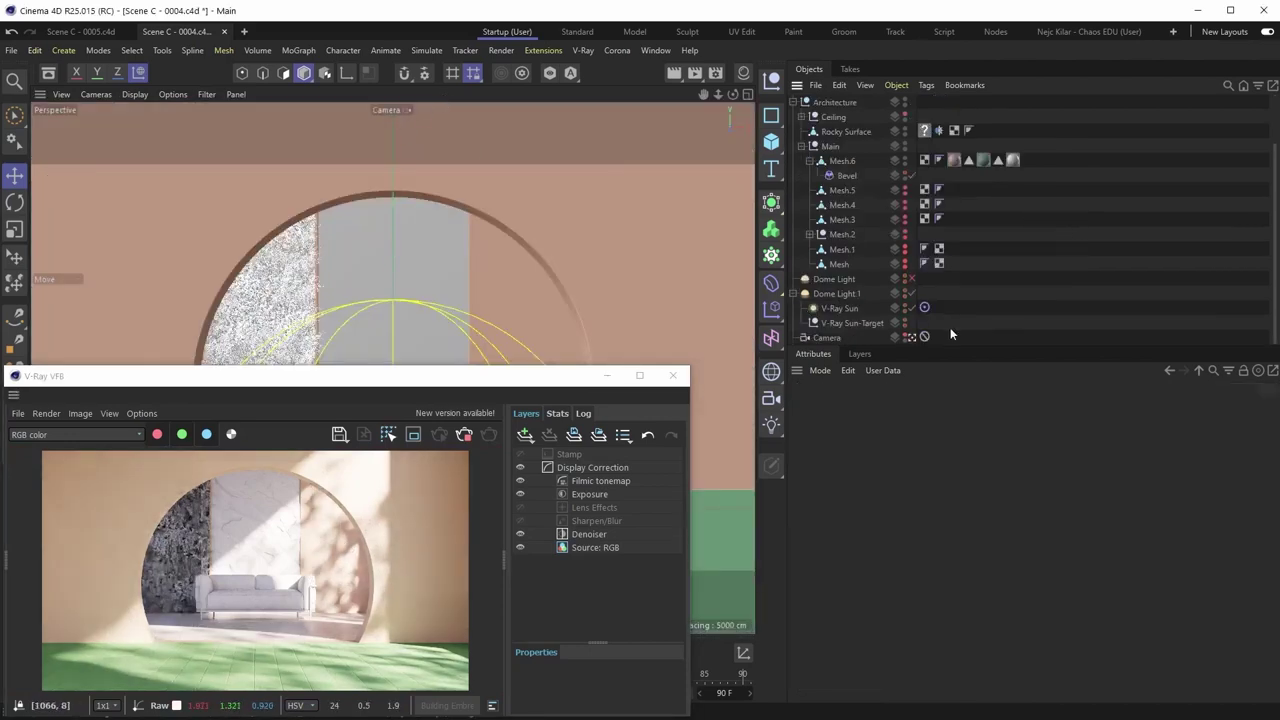
left_click(911, 338)
left_click_drag(347, 185, 443, 277, "alt")
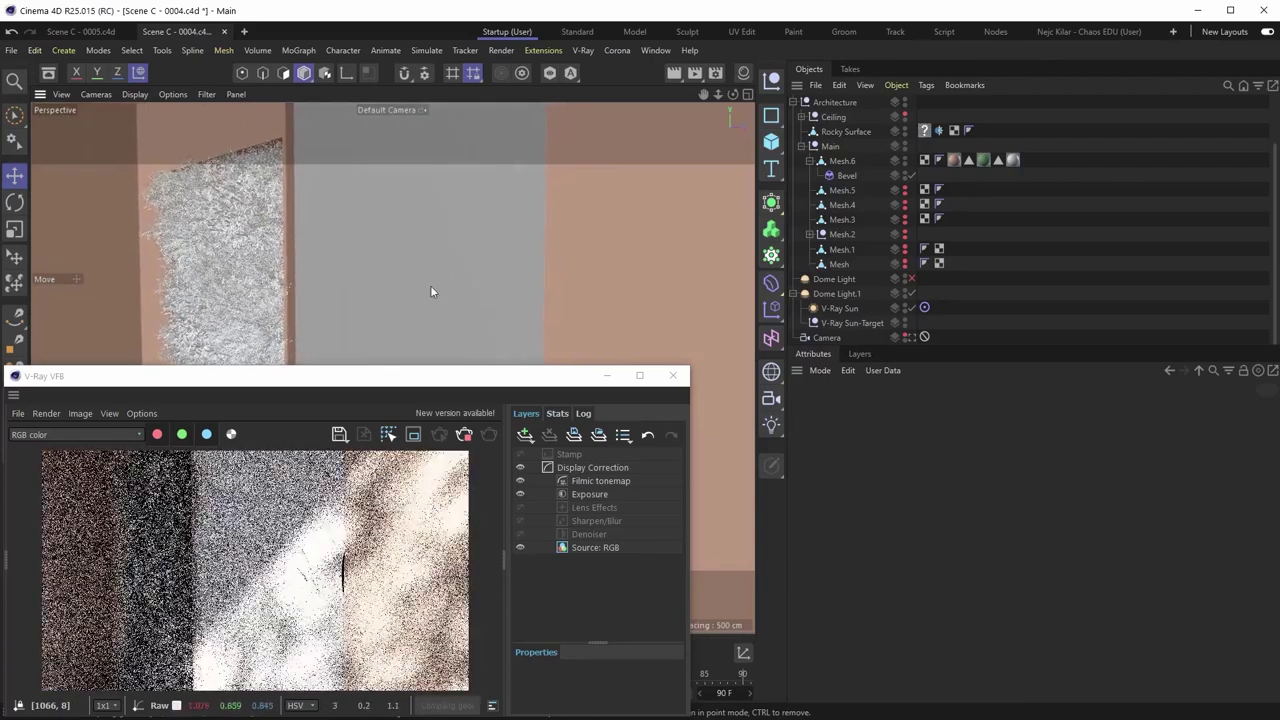
Limit the interactive render to a region around the panel and review Rocky Surface's material tag and V-Ray Geometry displacement settings.
left_click(413, 434)
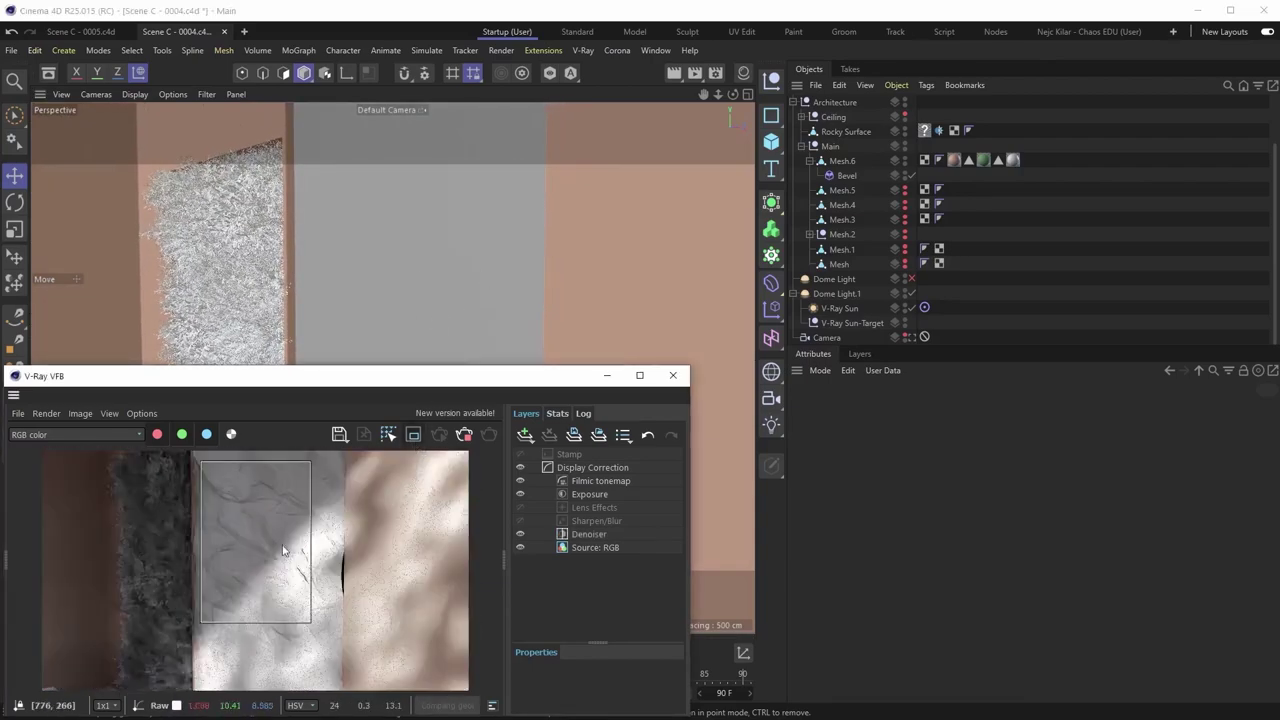
left_click_drag(201, 622, 183, 640)
left_click_drag(311, 640, 356, 666)
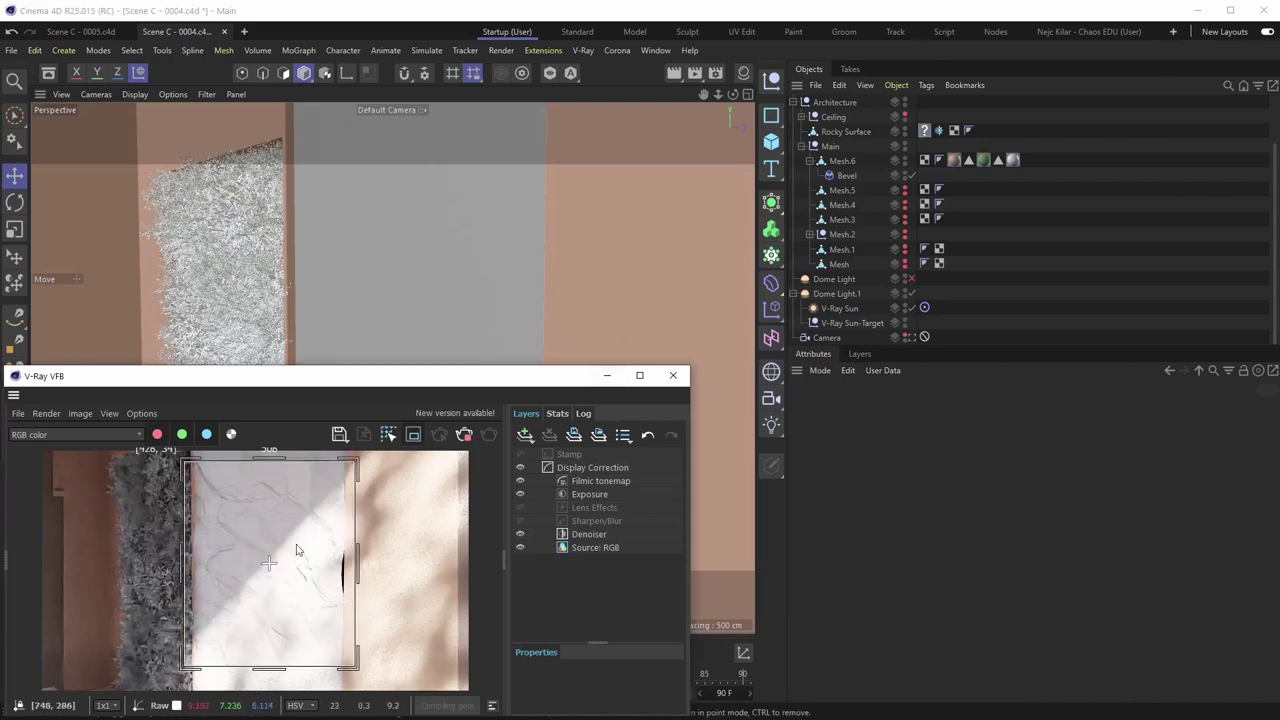
left_click_drag(269, 569, 273, 543)
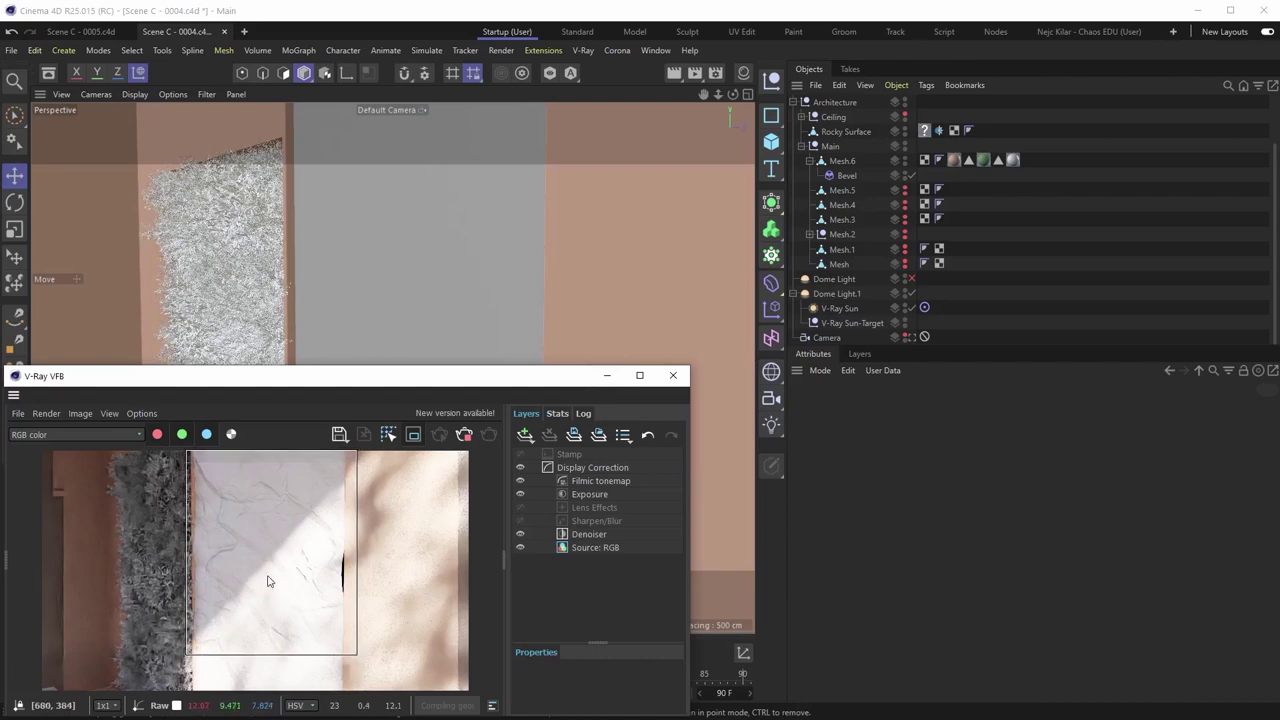
left_click(926, 132)
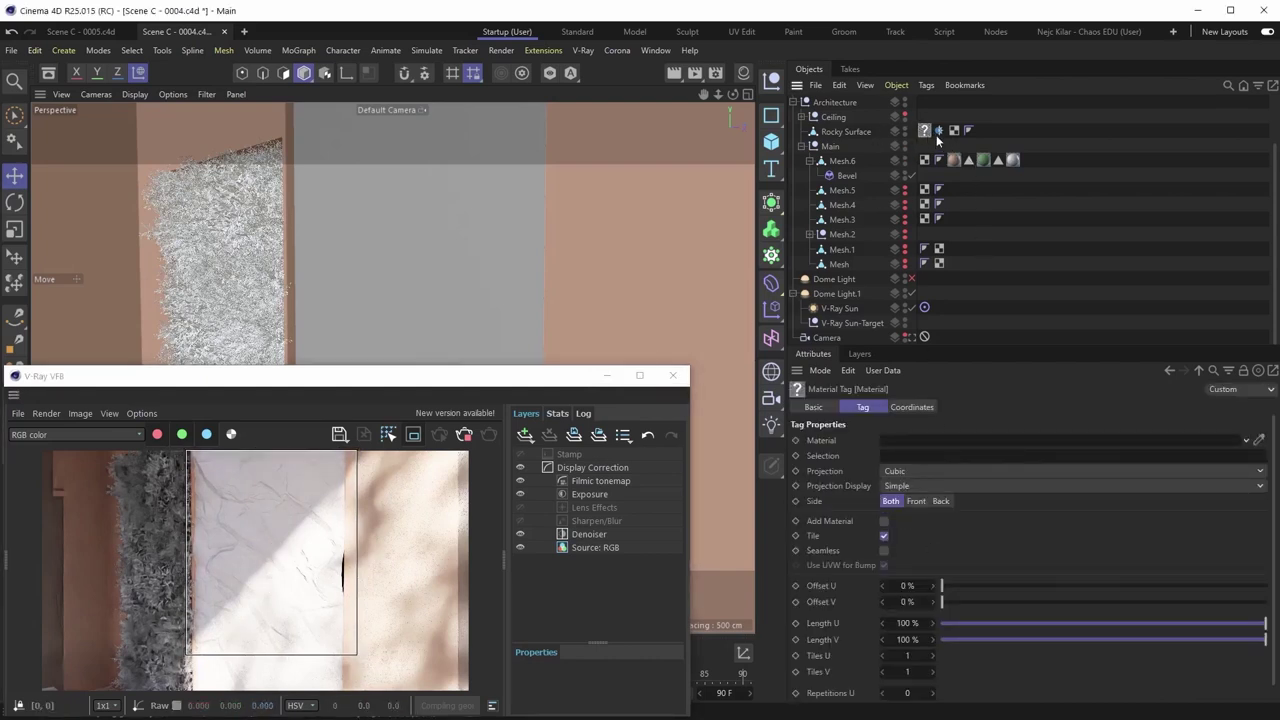
left_click(938, 131)
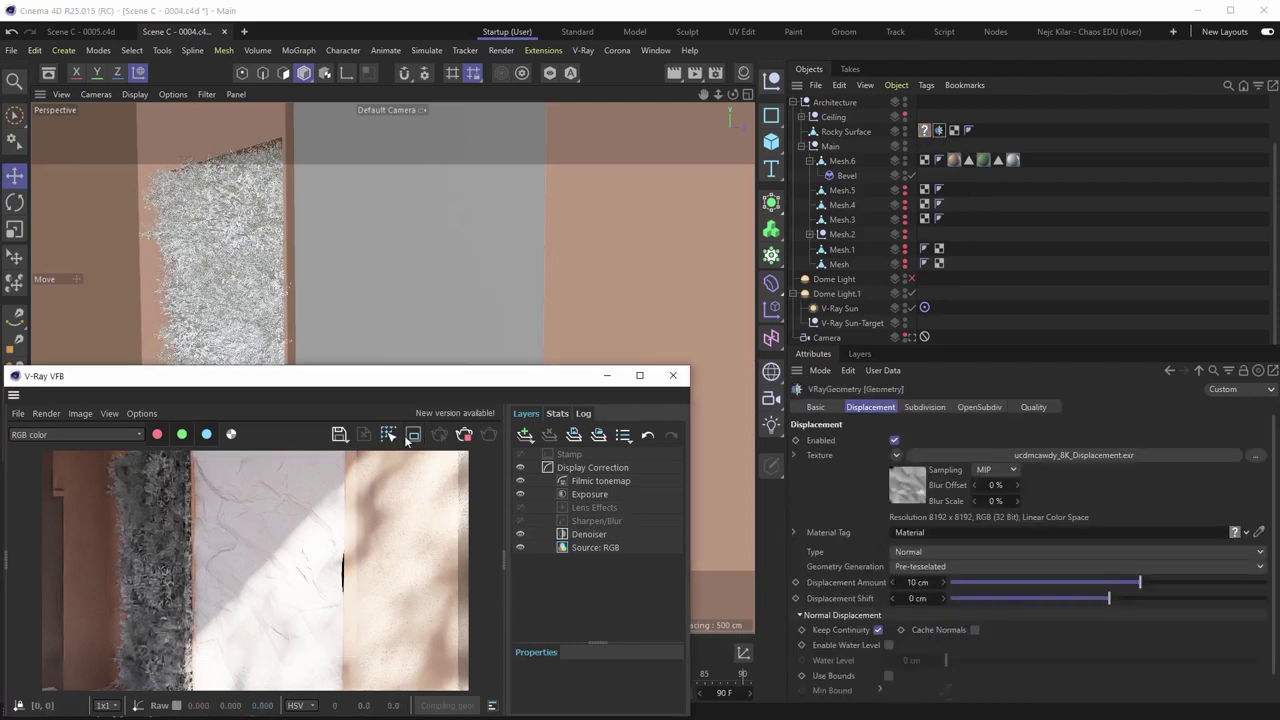
Try to move Rocky Surface along its depth axis out of the wall and check its edge in the render.
left_click(420, 263)
left_click_drag(485, 292, 451, 280, "alt")
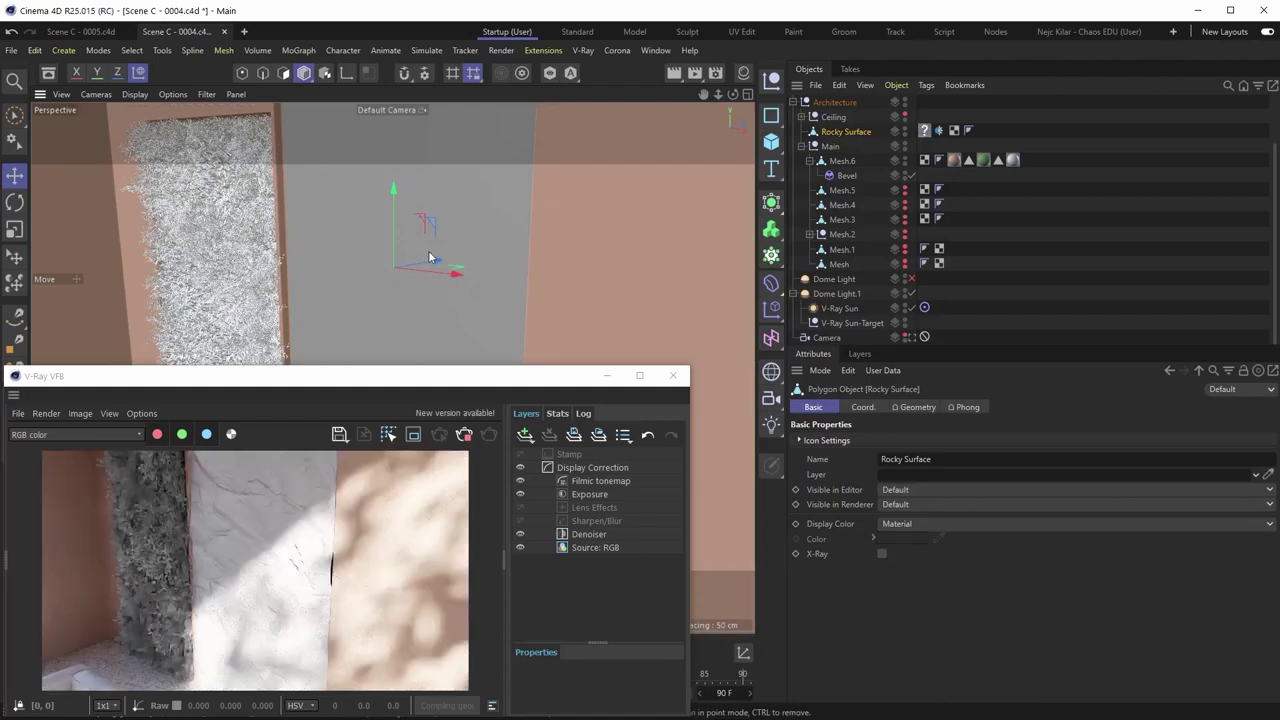
left_click_drag(434, 263, 398, 271)
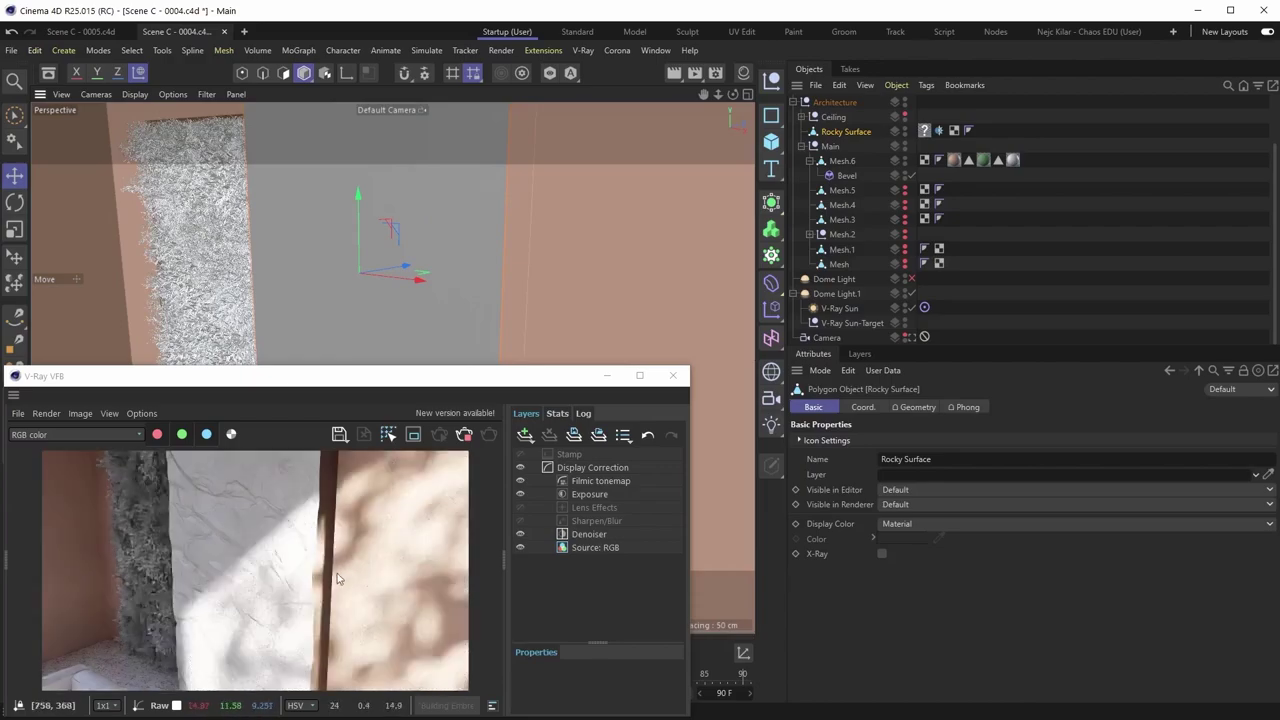
left_click_drag(427, 277, 427, 257)
Inspect the panel's edge against the adjoining wall from other angles and return the viewport to the scene Camera.
left_click_drag(336, 247, 428, 278, "alt")
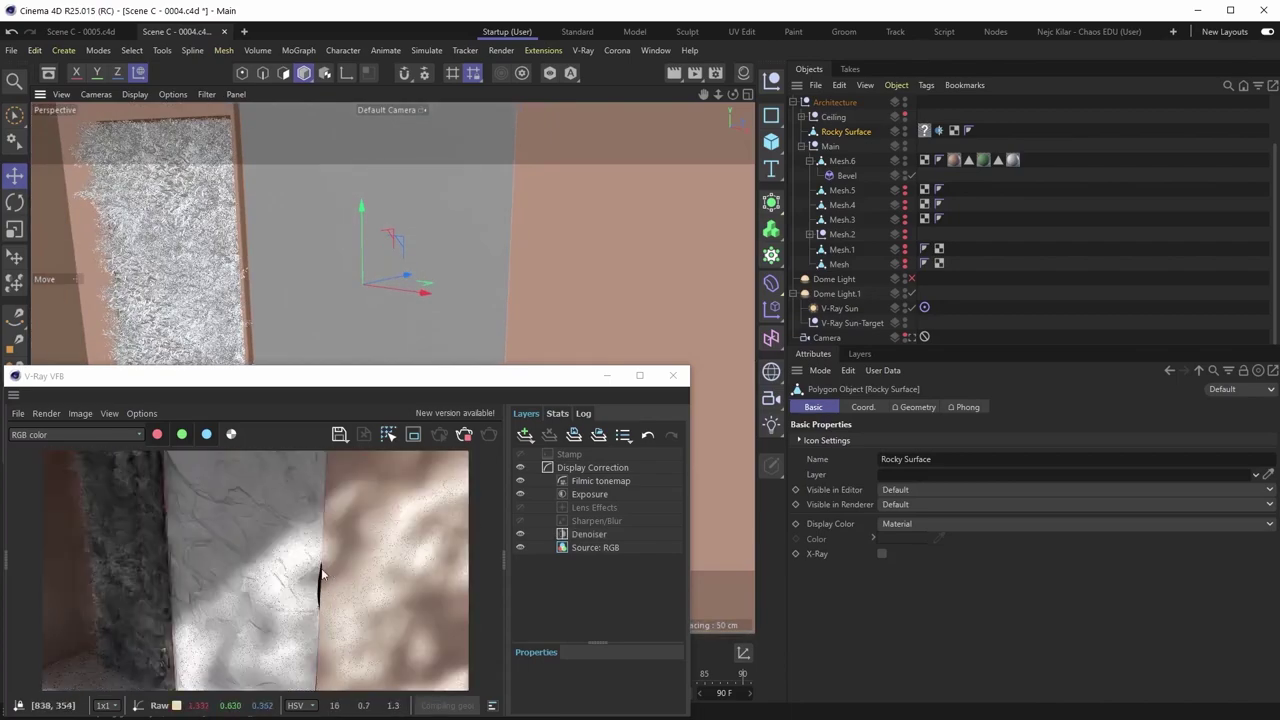
left_click_drag(443, 280, 456, 316, "alt")
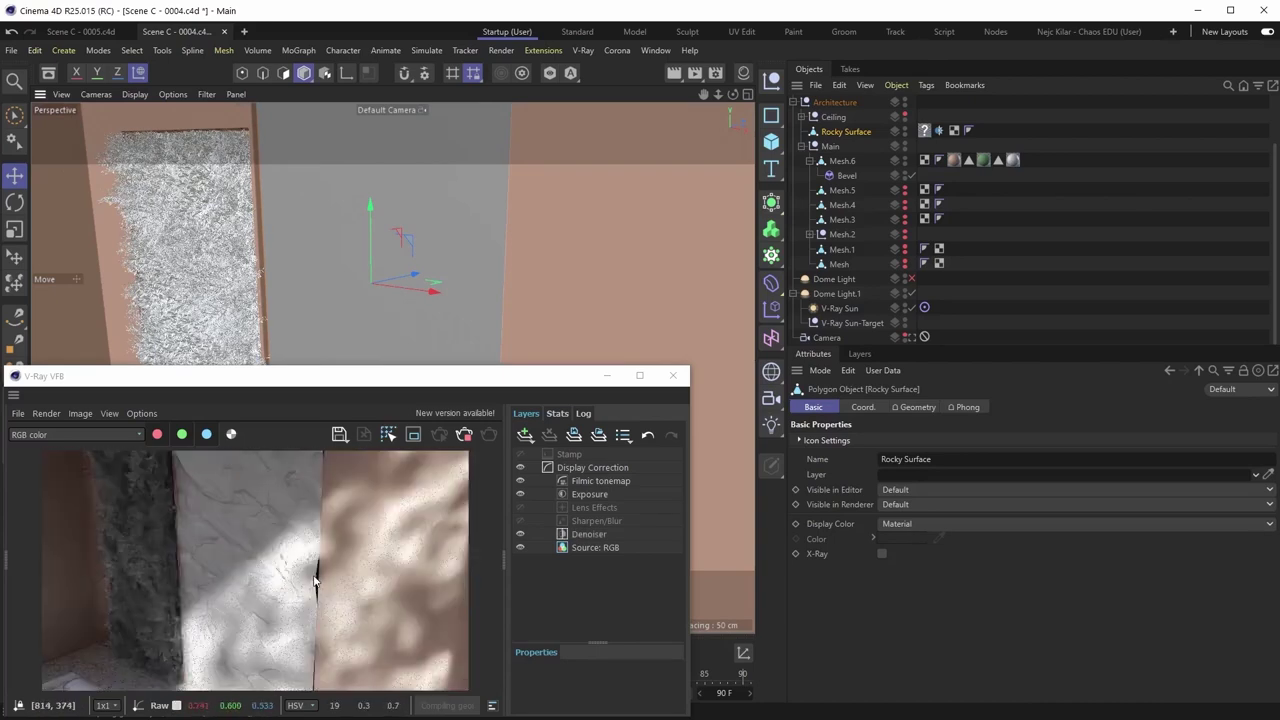
left_click(398, 110)
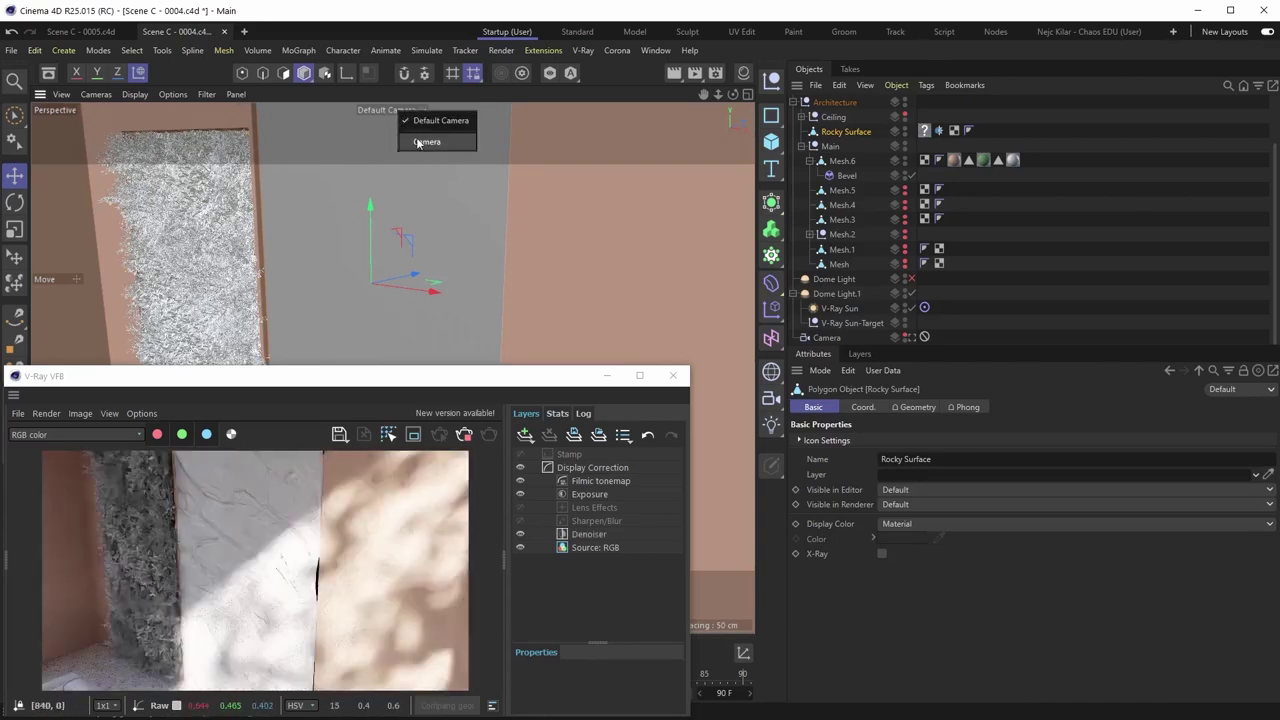
left_click(426, 142)
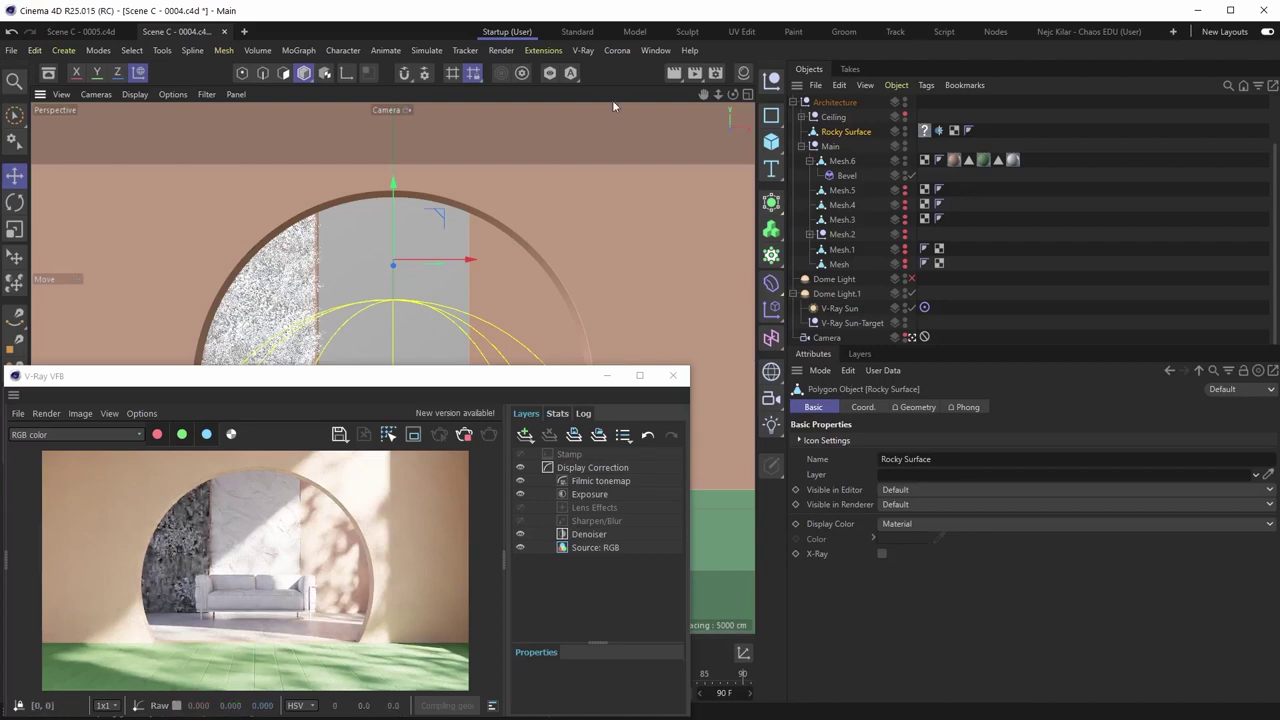
key("F1")
middle_click_drag(438, 330, 444, 308, "alt")
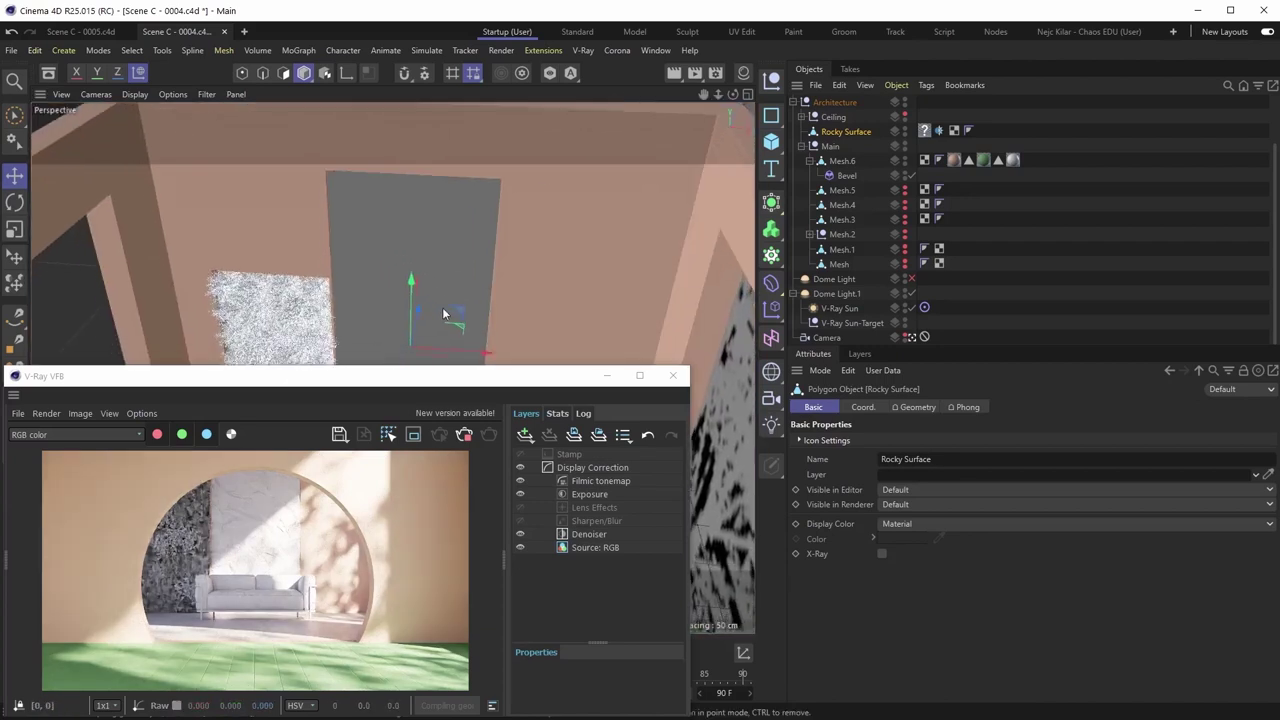
key("ctrl+shift+z")
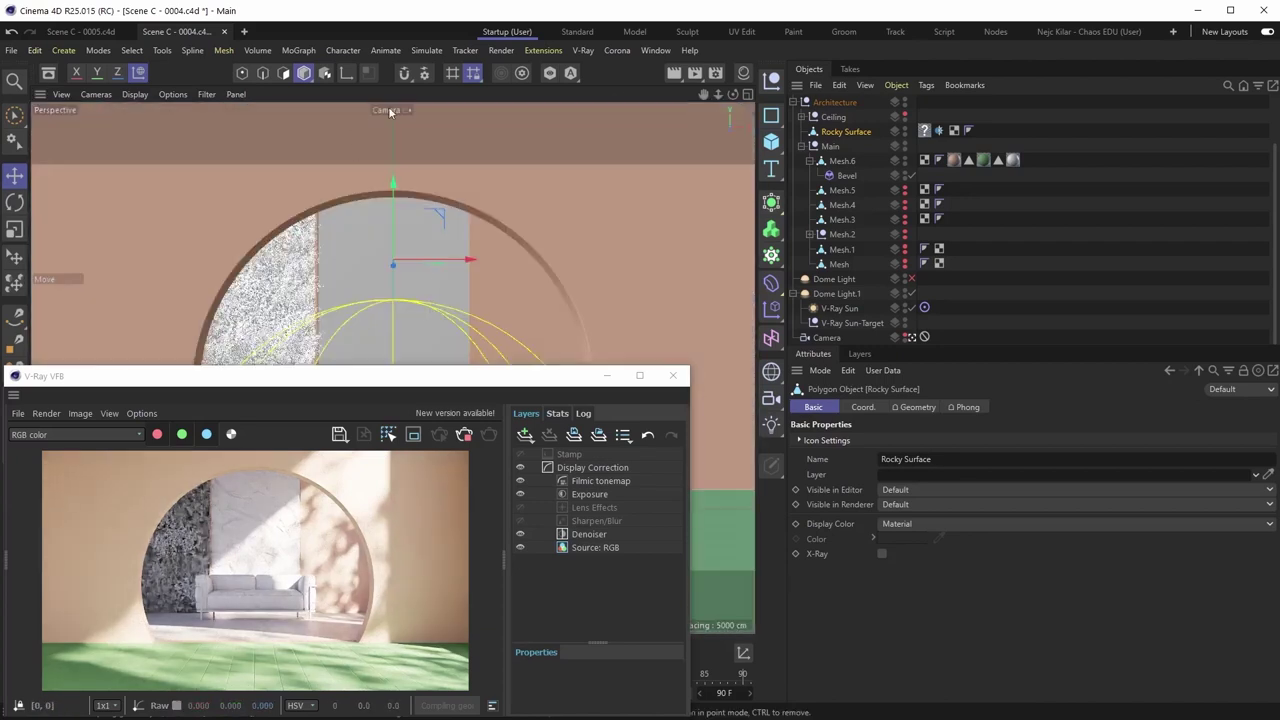
Switch to the default camera and inspect the panel's edge beside the plant wall in a magnified render region.
left_click(912, 337)
key("s")
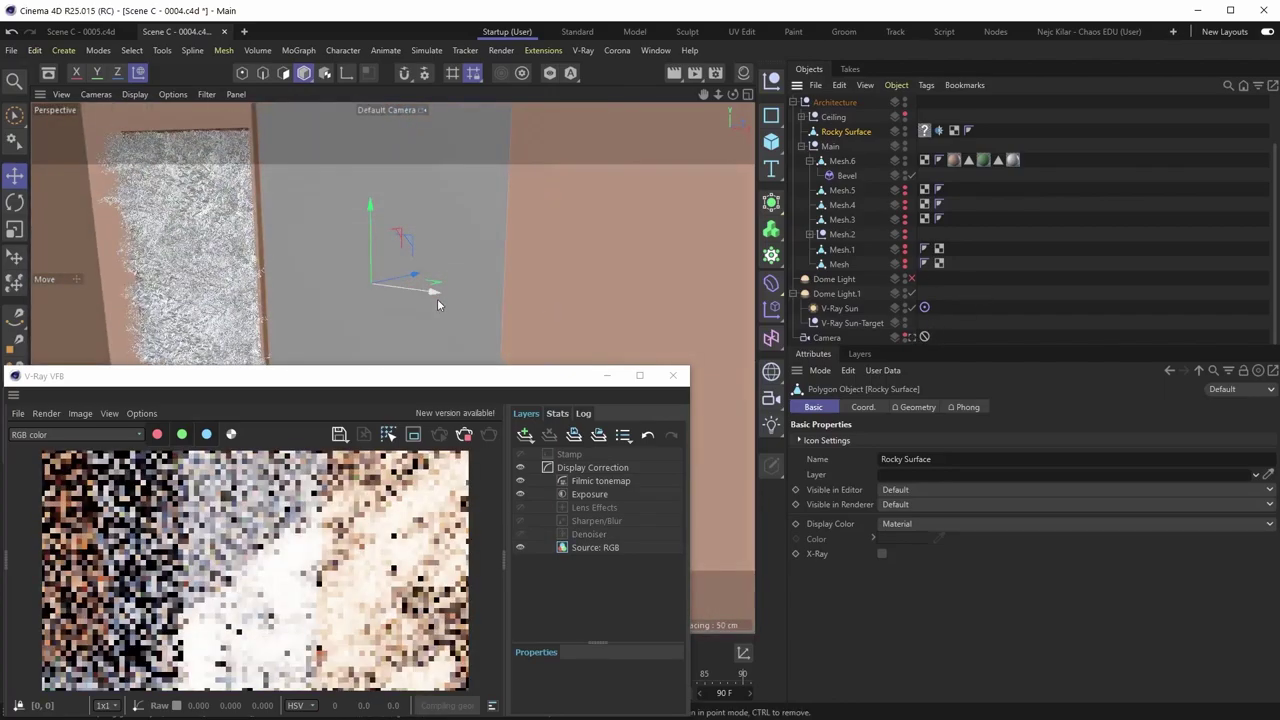
left_click_drag(300, 279, 348, 259, "alt")
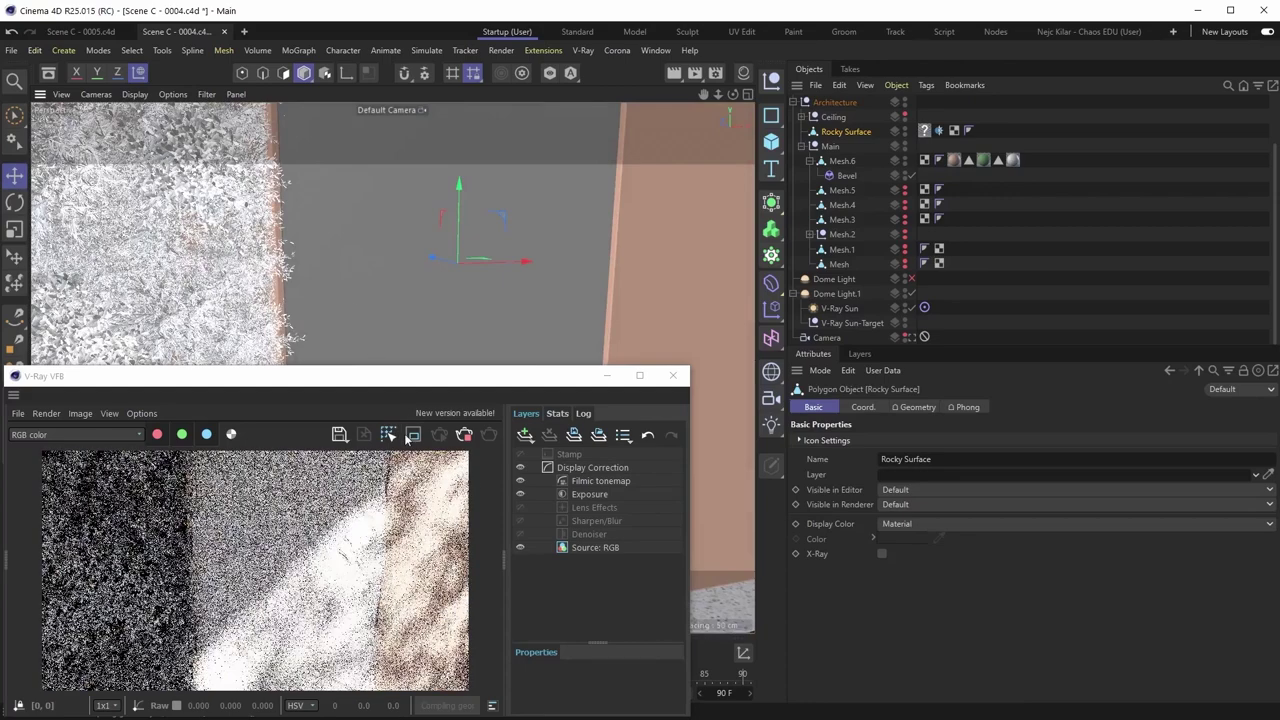
left_click(406, 436)
left_click_drag(183, 480, 148, 455)
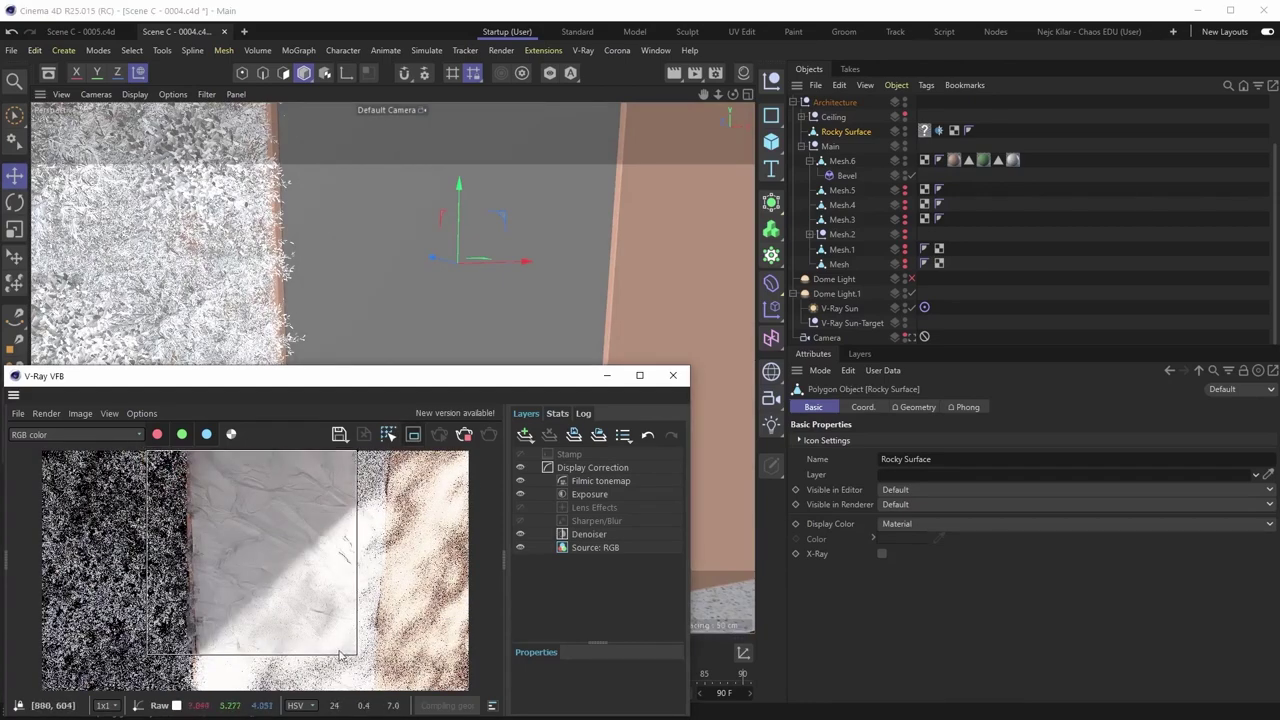
left_click_drag(355, 655, 265, 691)
scroll(203, 552, "up", 1)
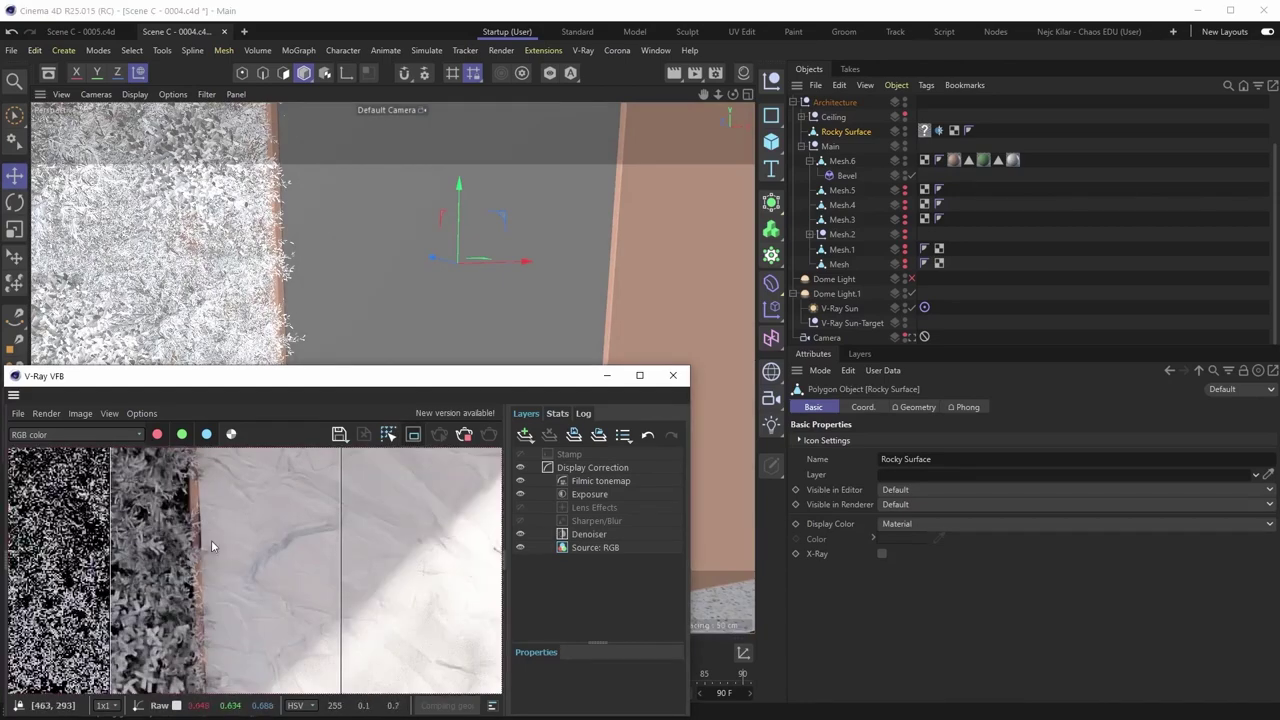
scroll(202, 549, "up", 1)
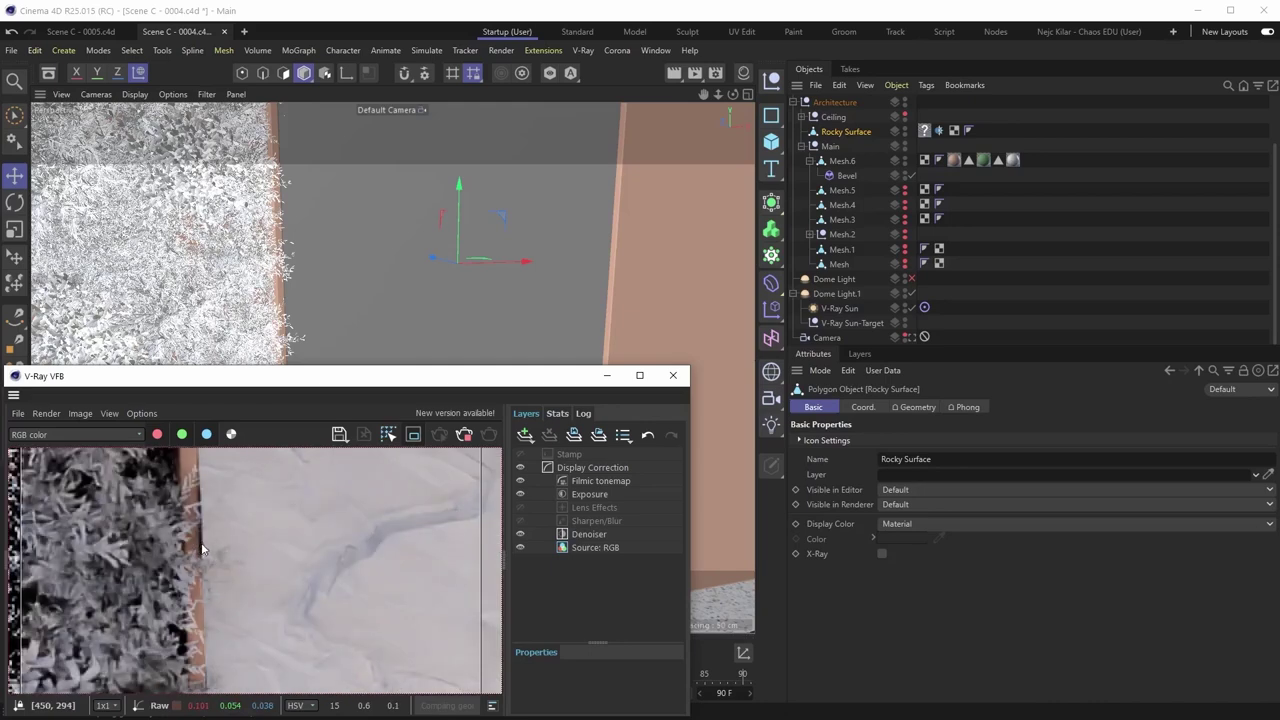
Turn off the region render, return to the scene Camera and inspect the whole composition in the render.
left_click(441, 263)
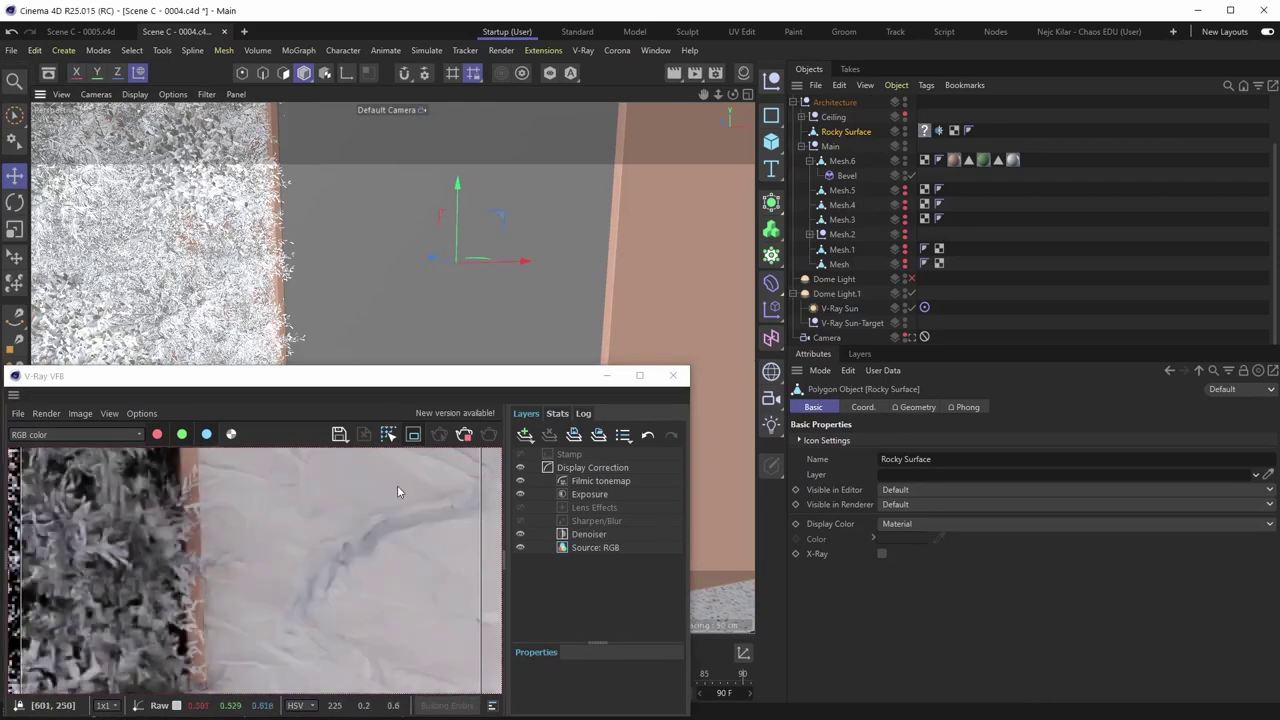
left_click(420, 435)
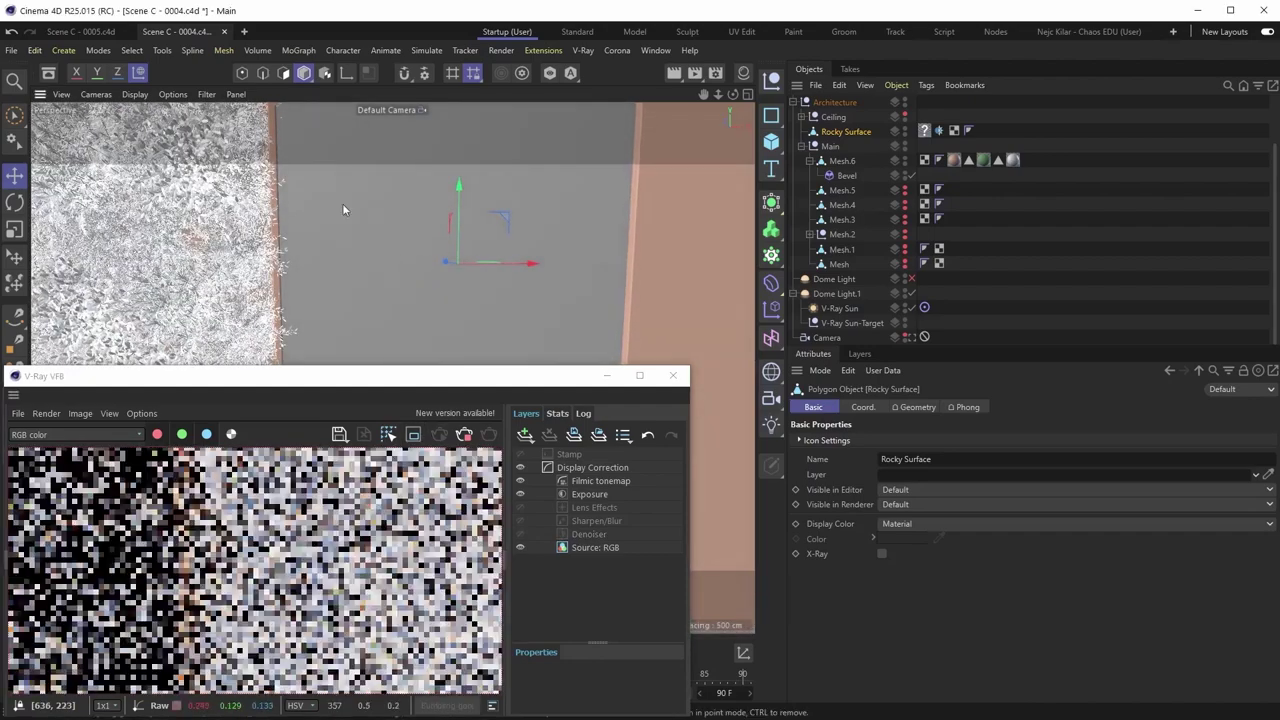
left_click(386, 110)
left_click(403, 142)
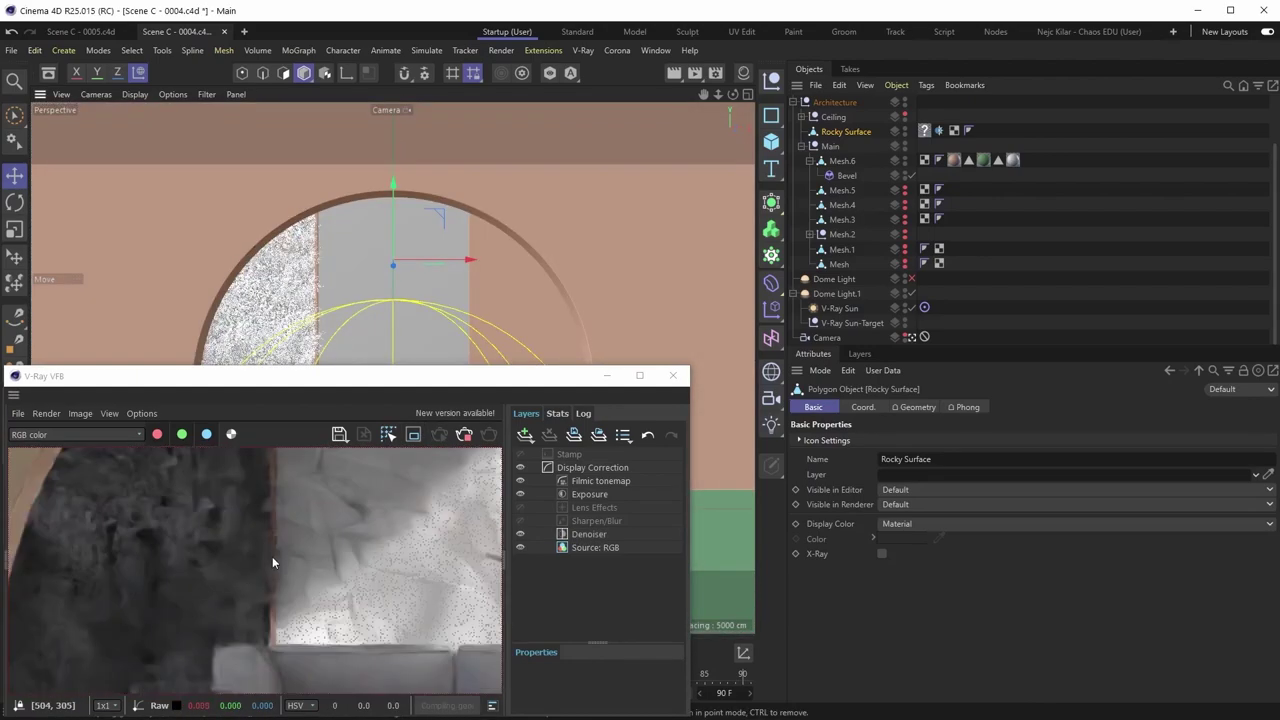
scroll(250, 523, "down", 3)
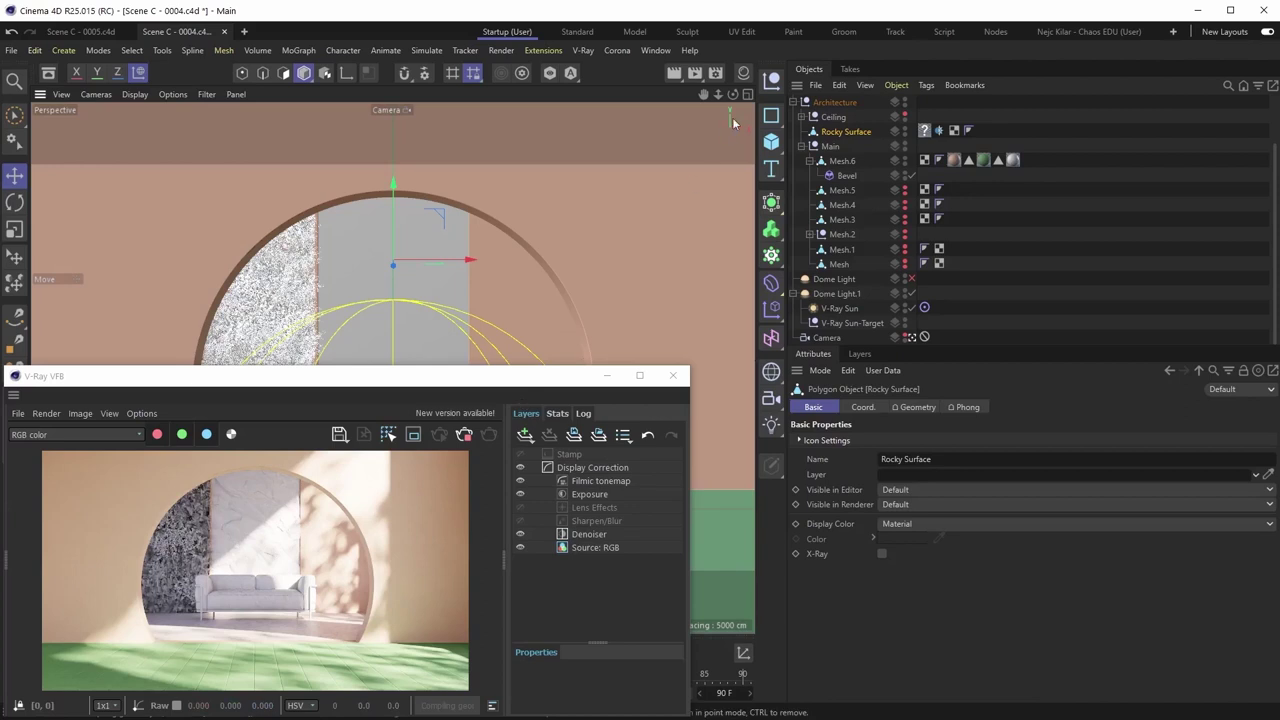
Assign the Wall material to Rocky Surface and inspect the rocky panel in the render.
left_click(743, 73)
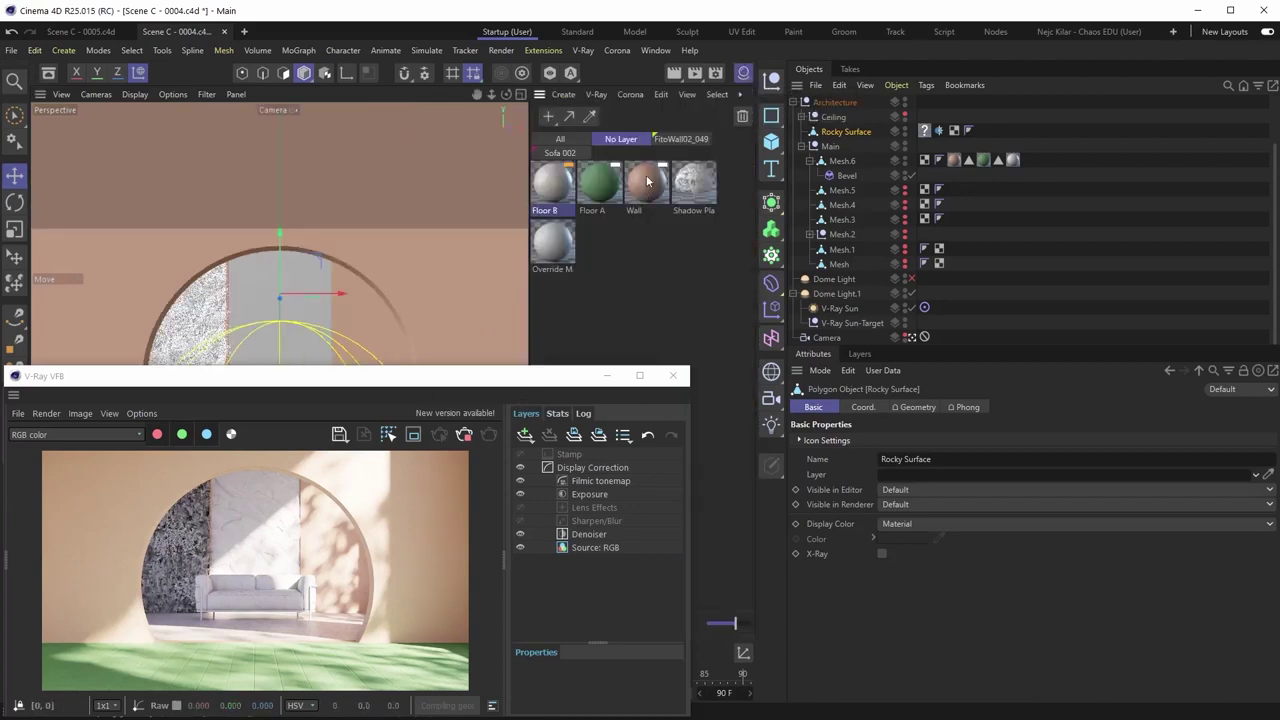
left_click_drag(646, 188, 852, 136)
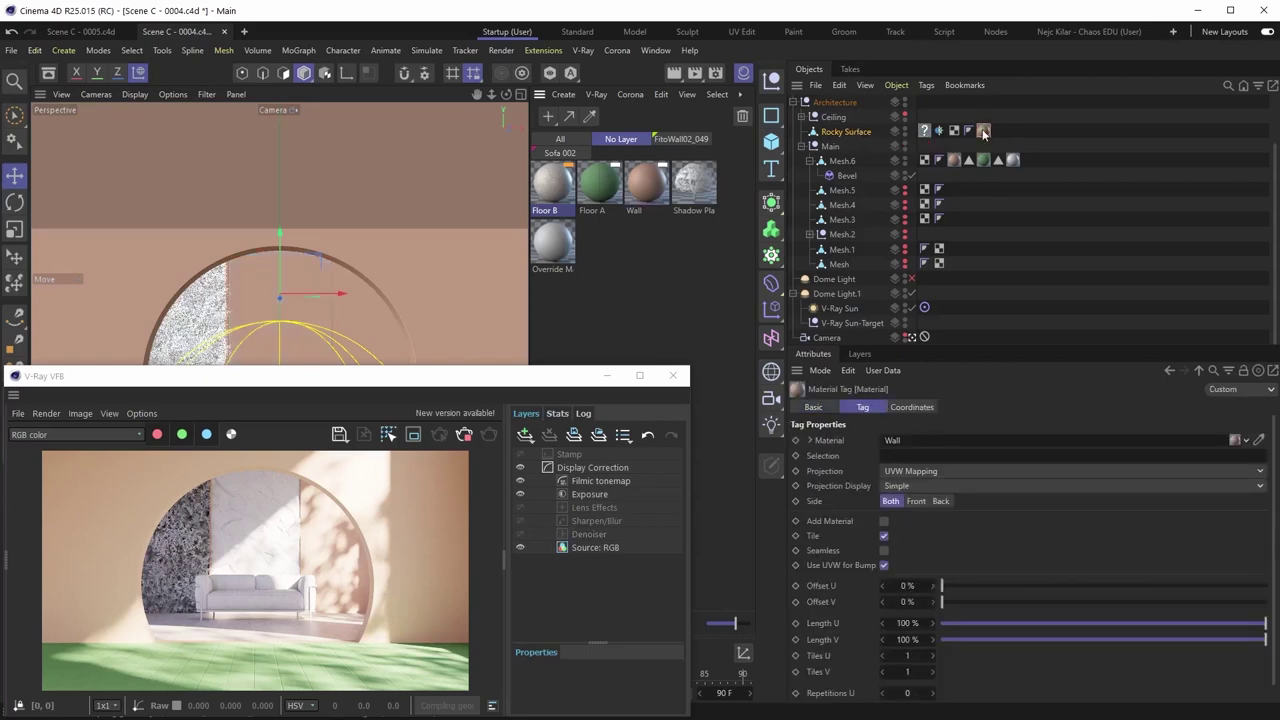
scroll(253, 520, "up", 3)
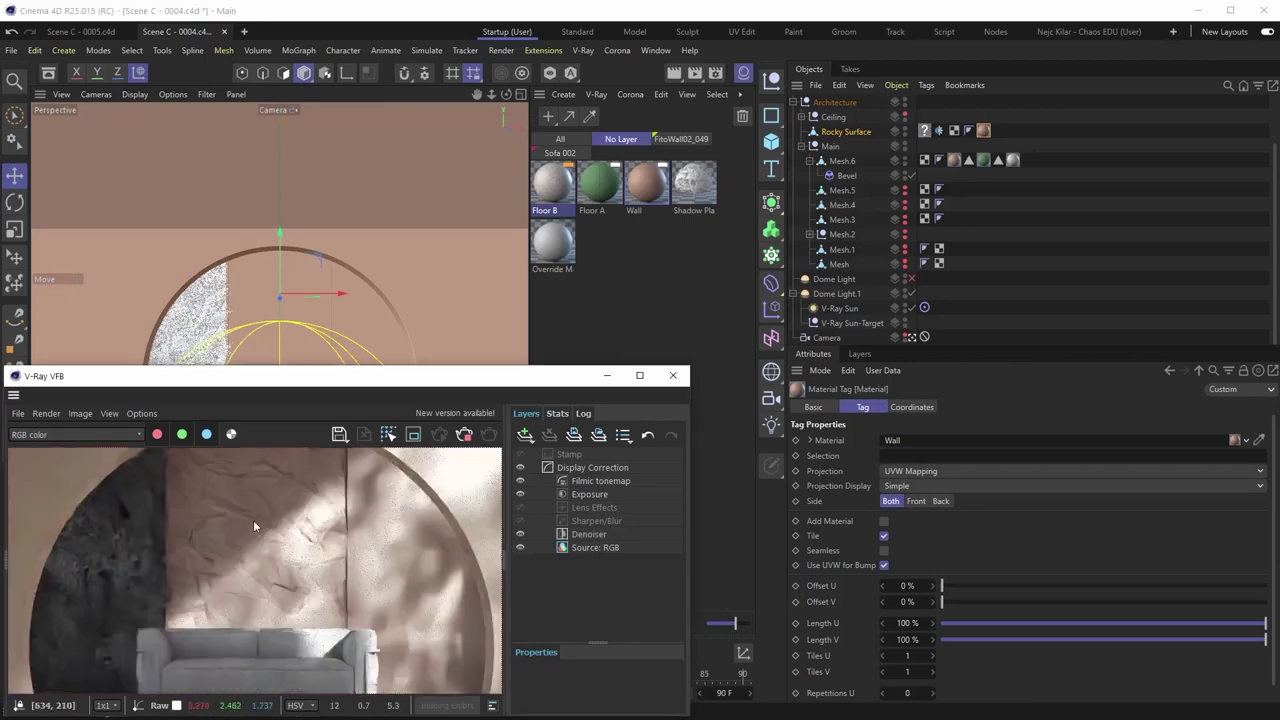
scroll(275, 538, "down", 3)
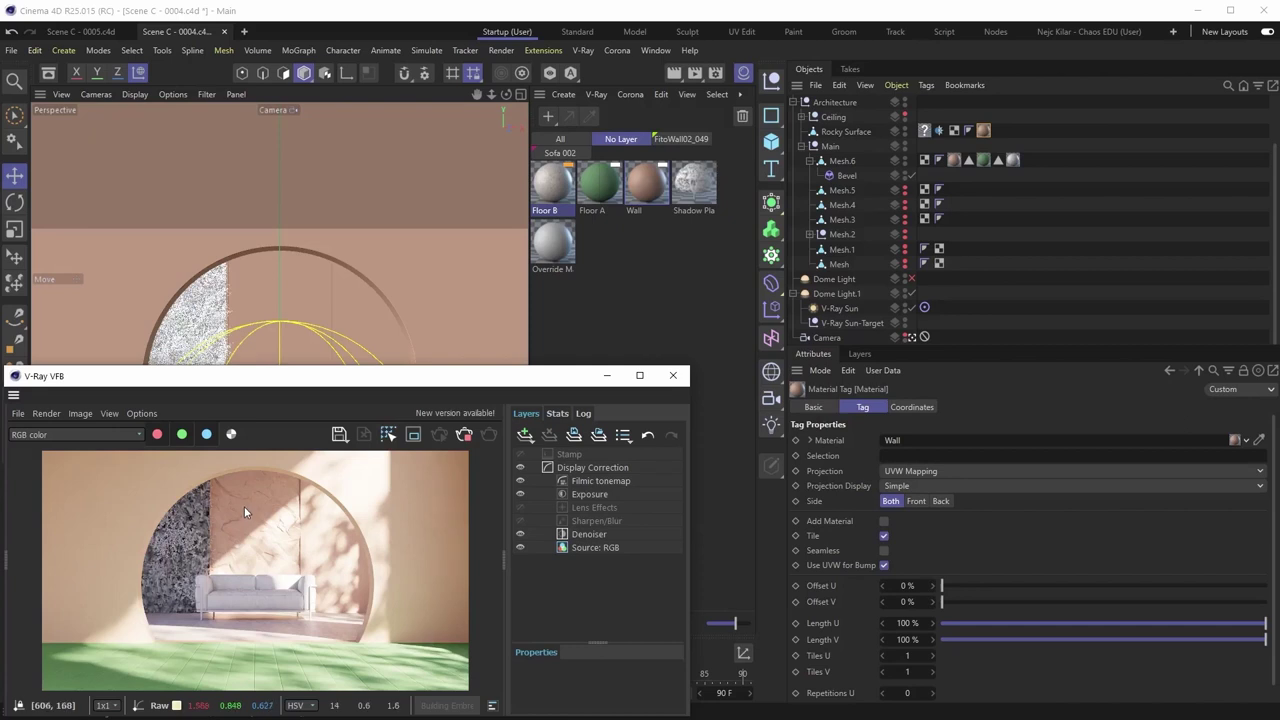
Show the Quality settings of Rocky Surface's V-Ray Geometry tag.
left_click(939, 131)
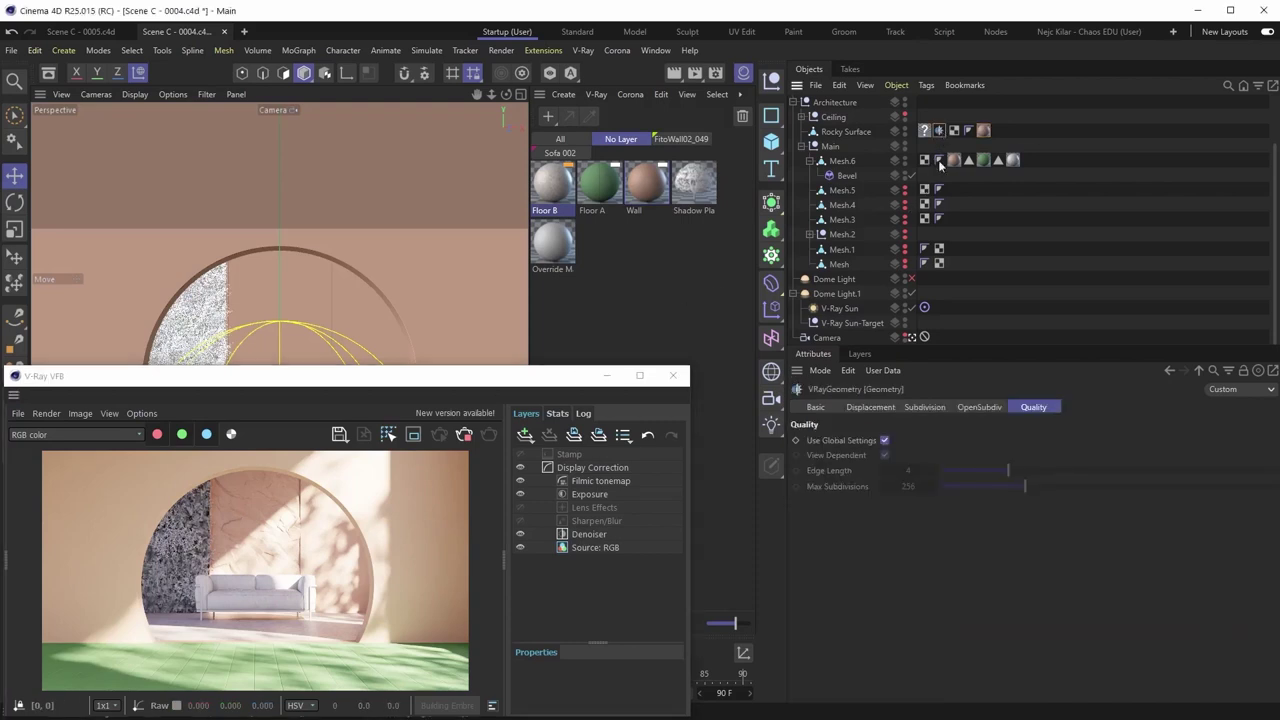
left_click(1035, 409)
left_click(889, 407)
left_click(1031, 408)
Review V-Ray's Default Displacement and Subdivision values in the Render Settings and close them.
left_click(715, 73)
left_click_drag(762, 66, 212, 137)
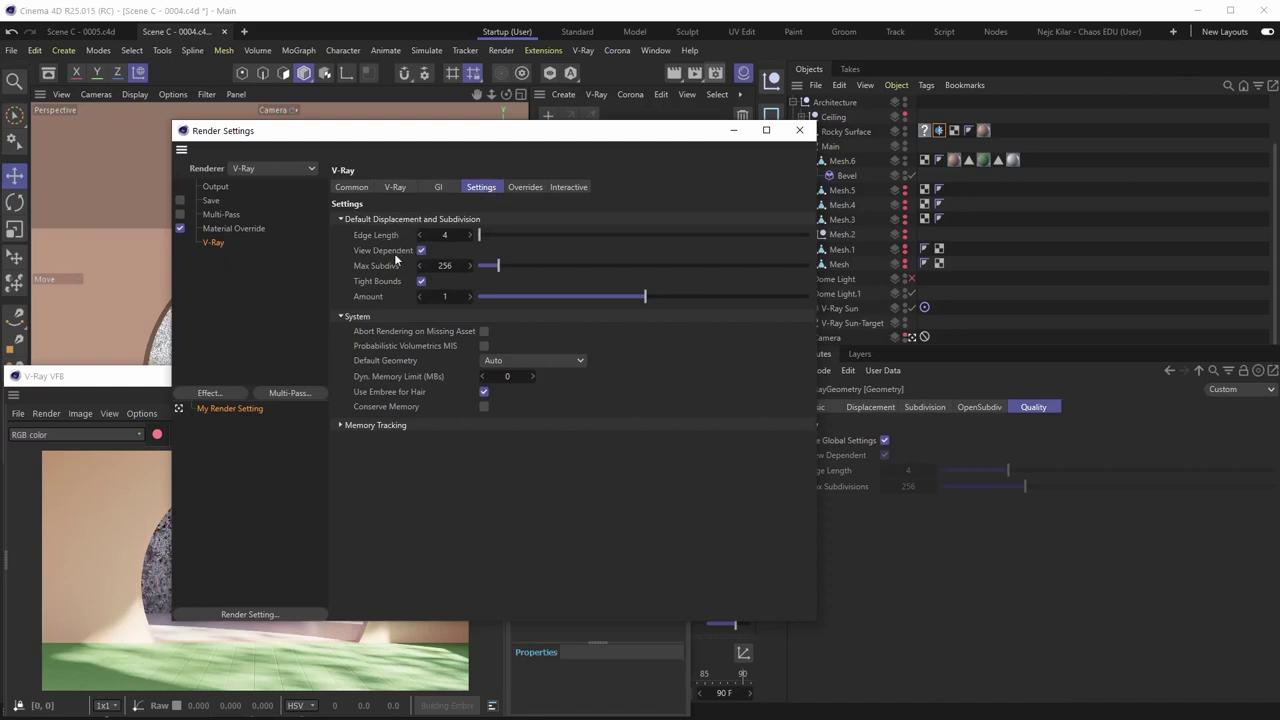
left_click_drag(464, 133, 378, 125)
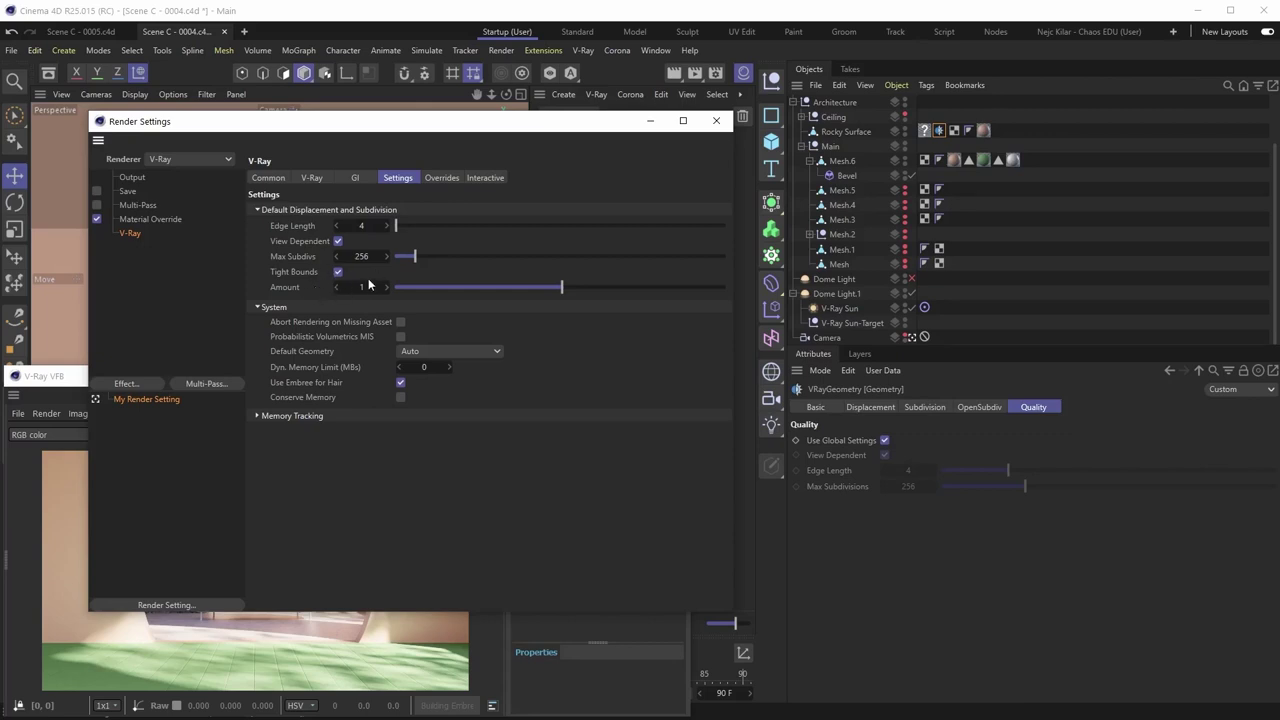
left_click_drag(549, 124, 521, 129)
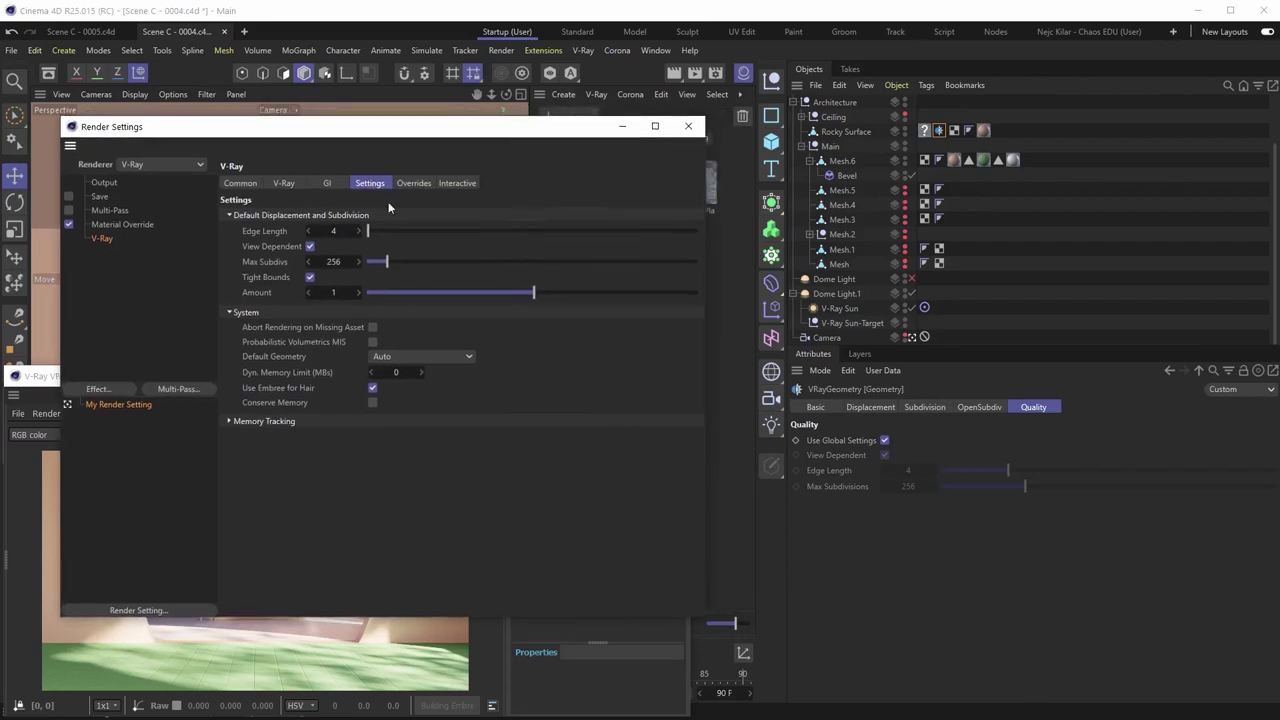
left_click(689, 127)
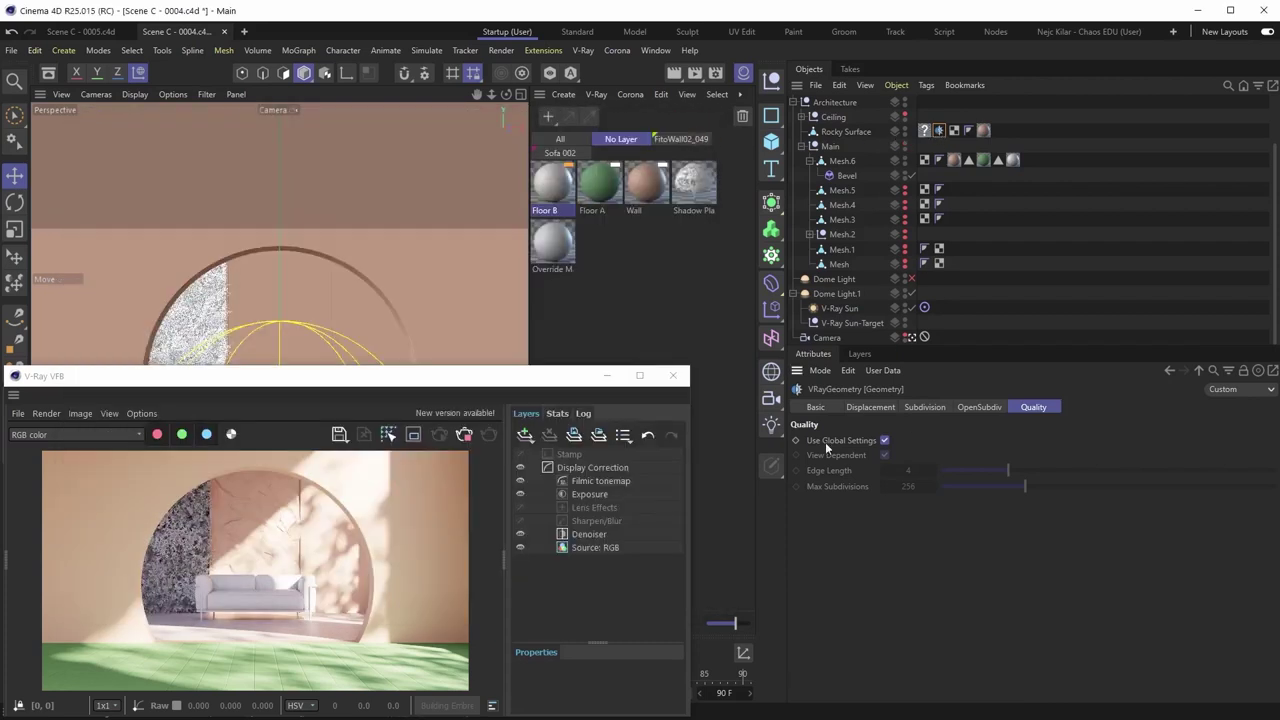
Turn off Use Global Settings for Rocky Surface's displacement quality and set the Edge Length to 15.
left_click(884, 441)
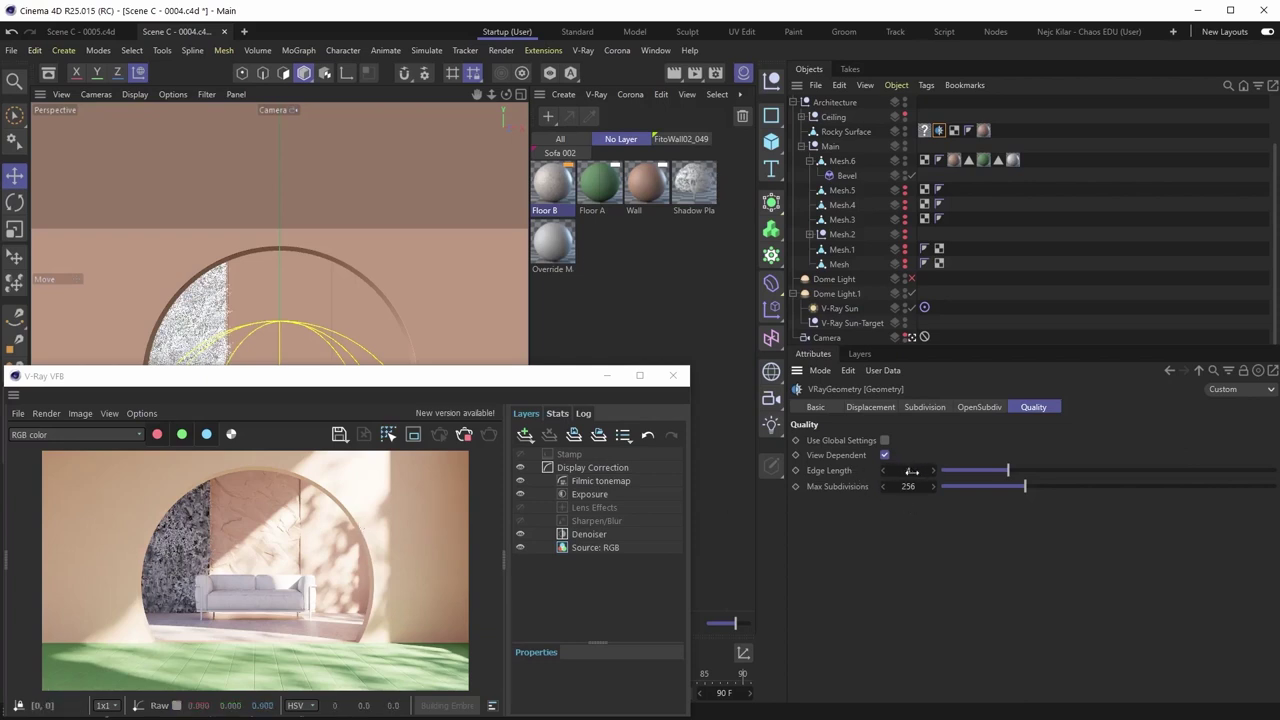
left_click_drag(1020, 472, 1193, 475)
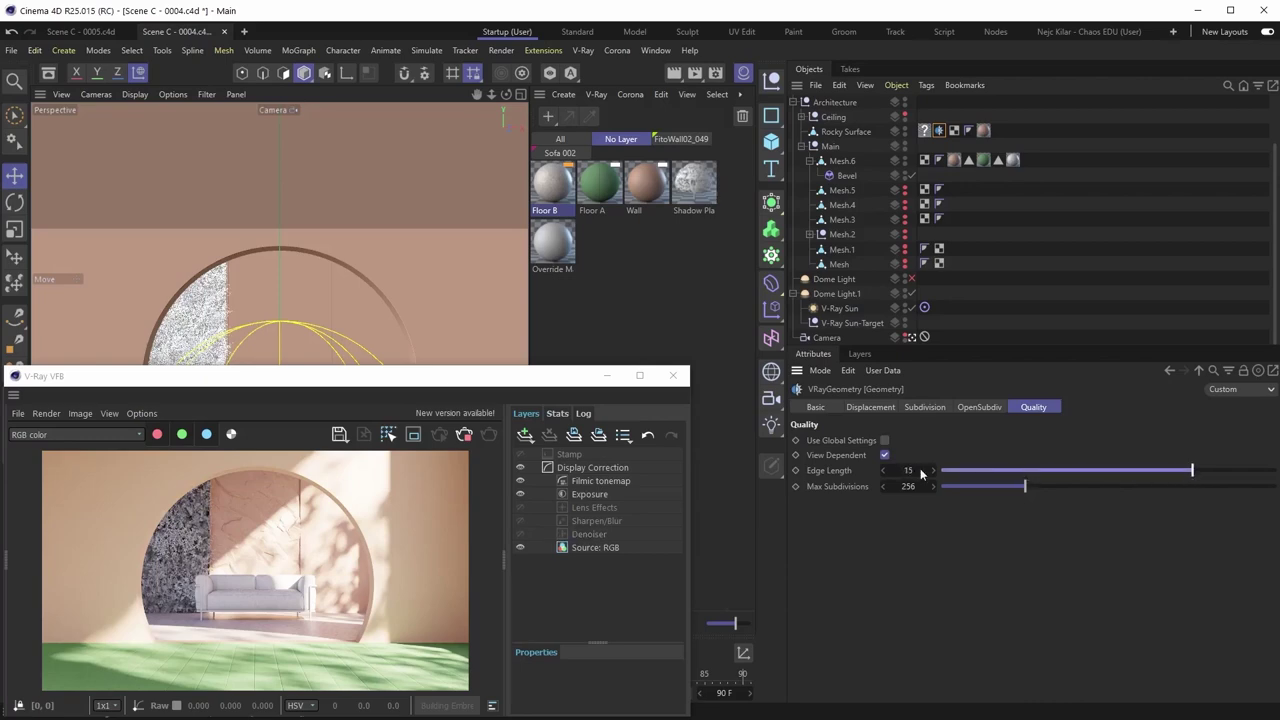
Set the Edge Length of Rocky Surface's displacement to 1 and compare the rocky panel's detail in the render.
scroll(256, 526, "up", 2)
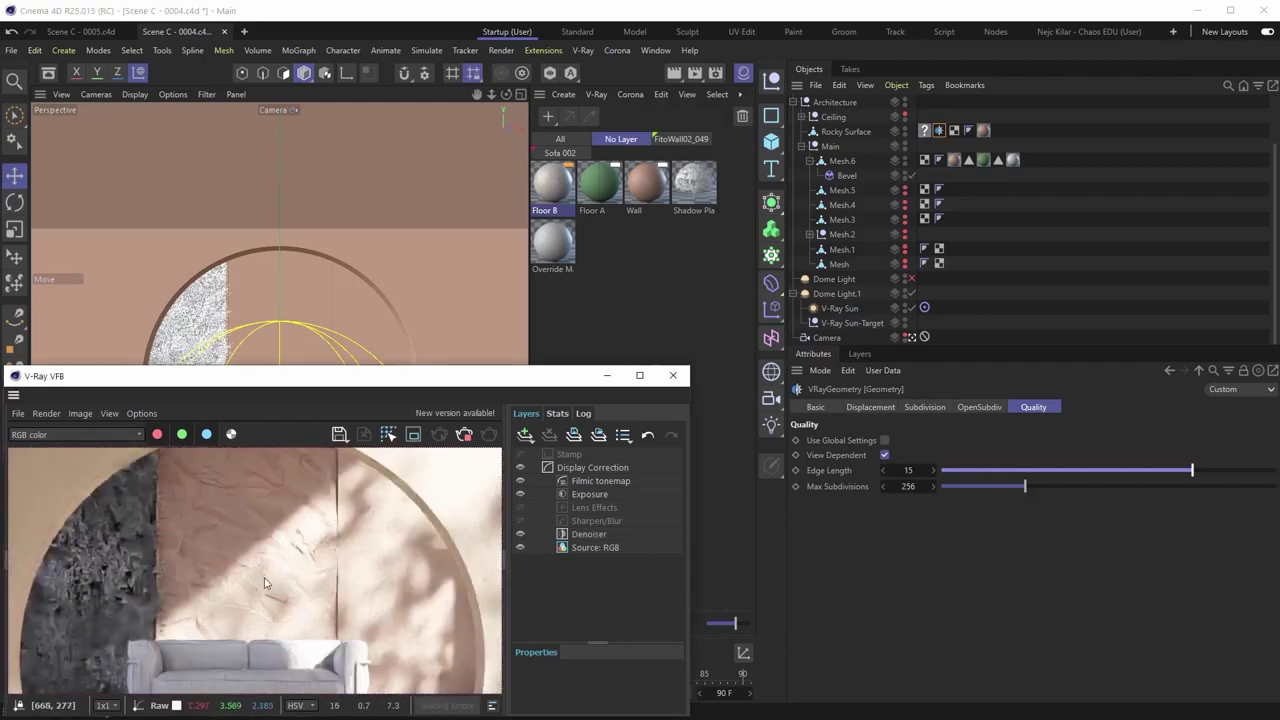
middle_click_drag(232, 529, 224, 537)
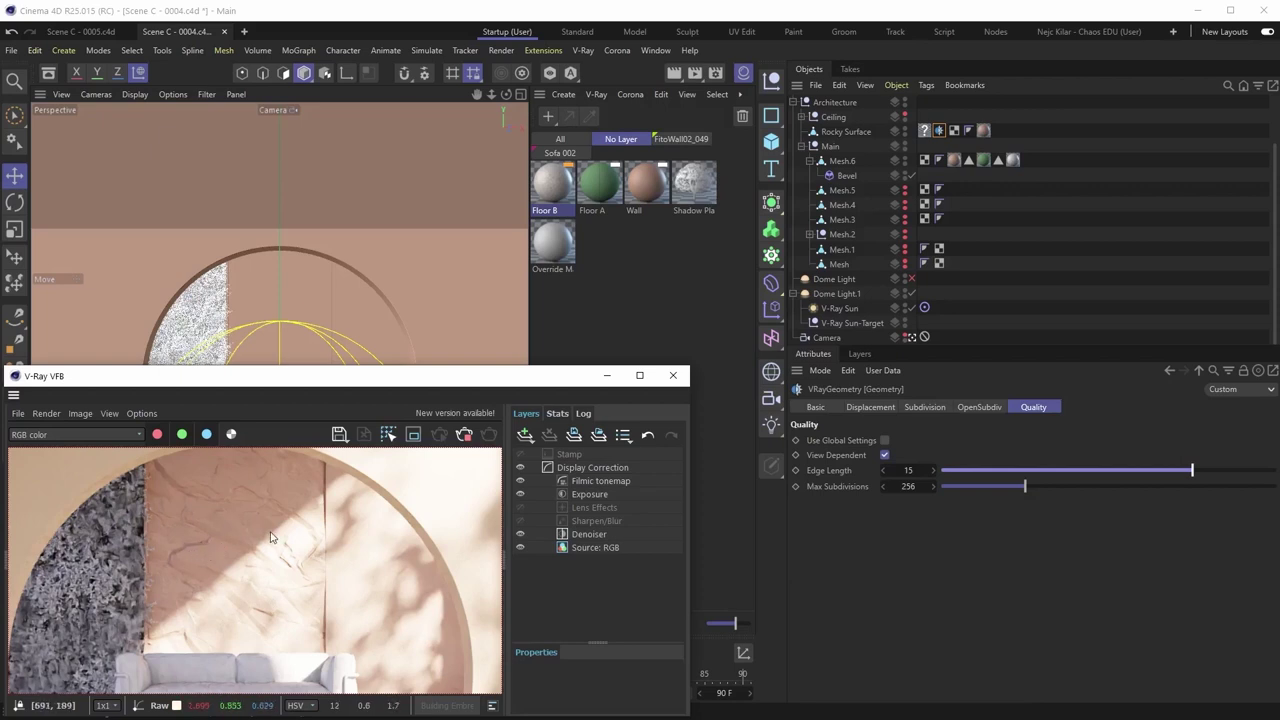
left_click_drag(1073, 465, 957, 470)
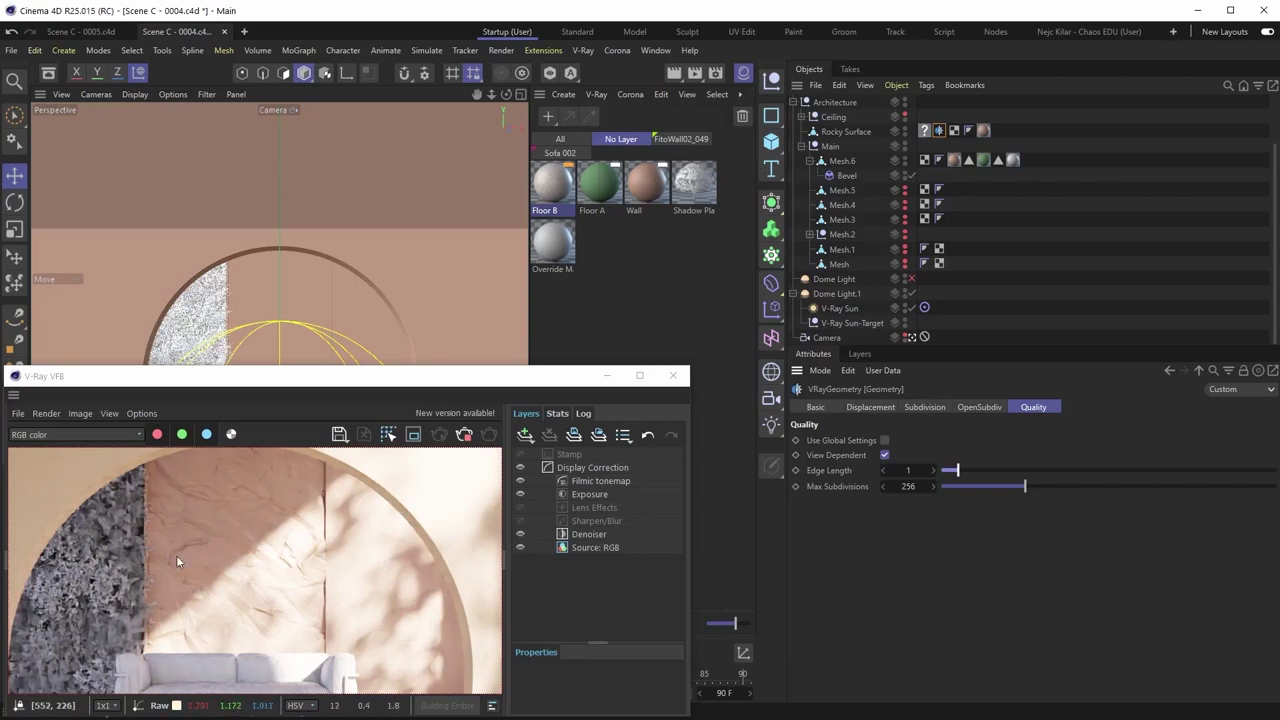
scroll(208, 553, "up", 1)
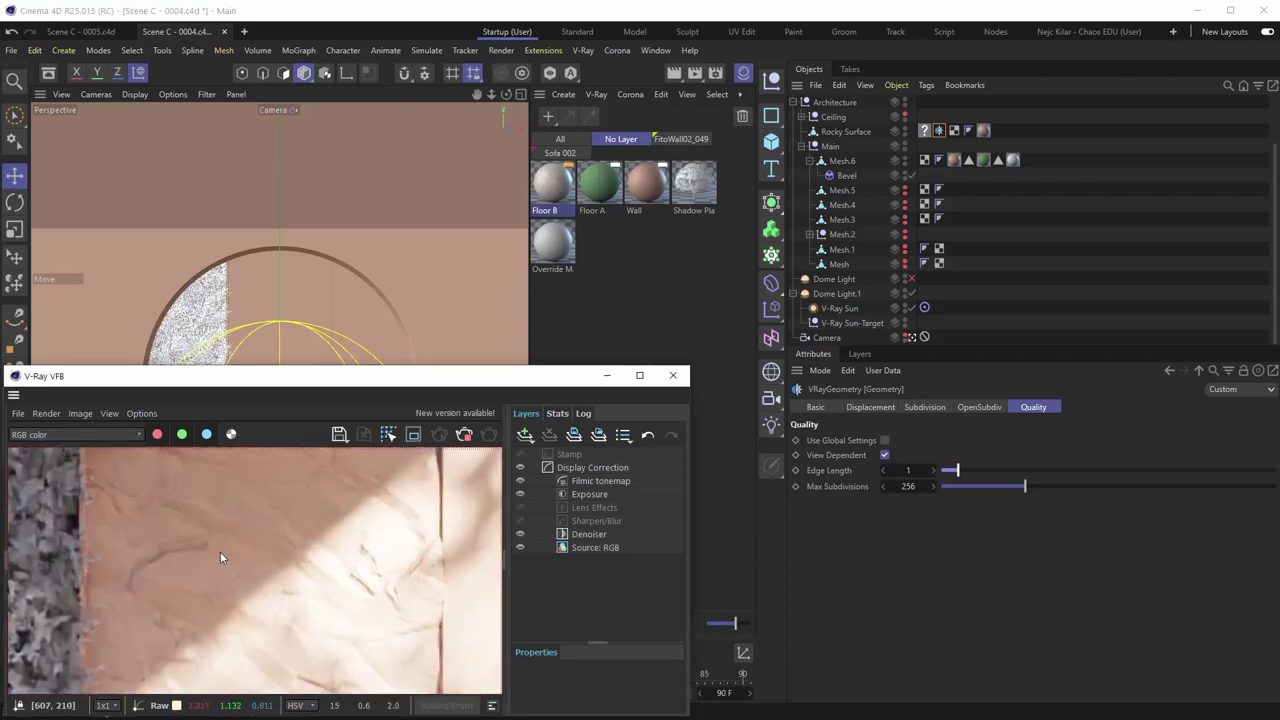
middle_click_drag(221, 555, 208, 523)
scroll(225, 583, "down", 1)
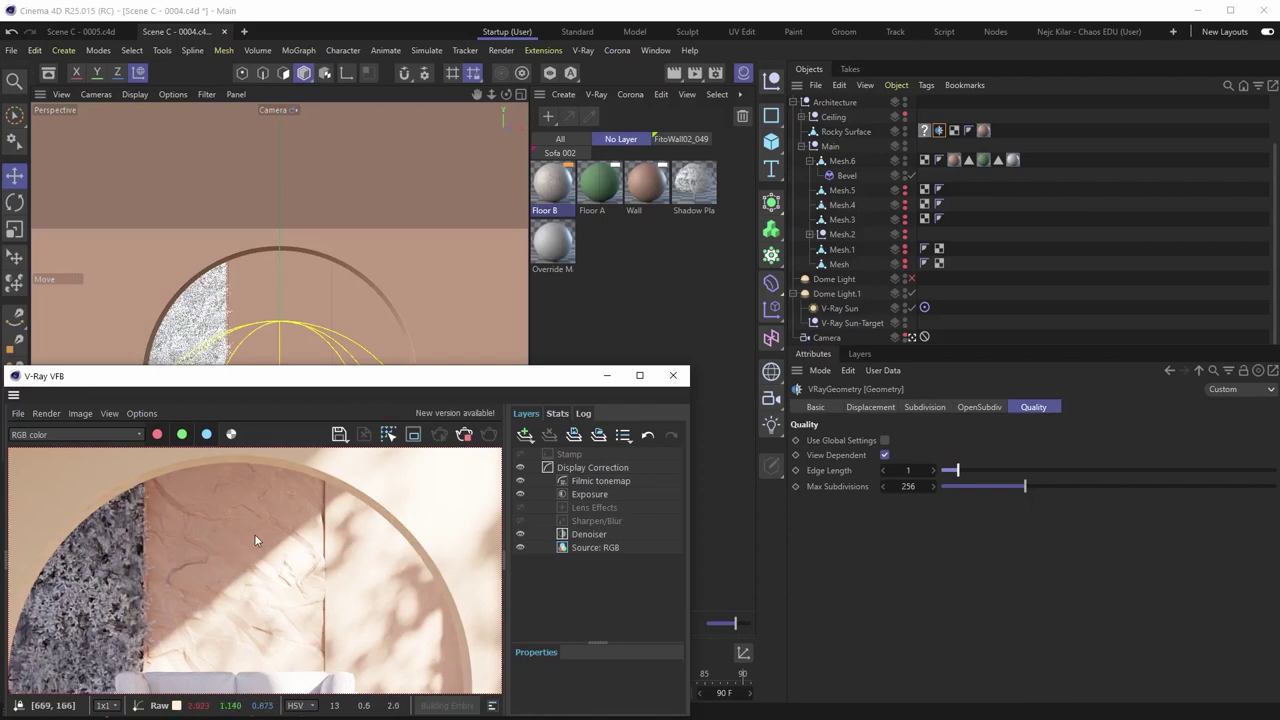
Turn View Dependent off and back on for Rocky Surface's displacement, comparing the rocky panel in the render.
left_click(885, 456)
scroll(315, 563, "down", 3)
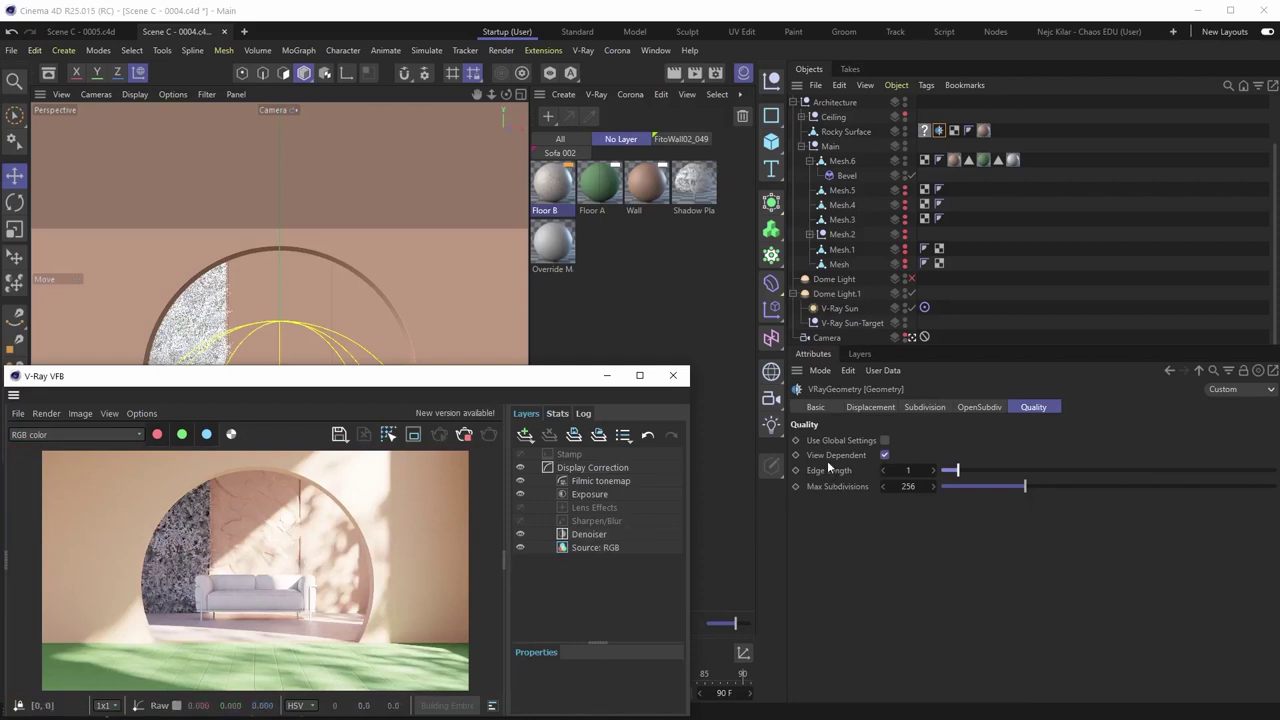
left_click(885, 456)
scroll(262, 521, "up", 2)
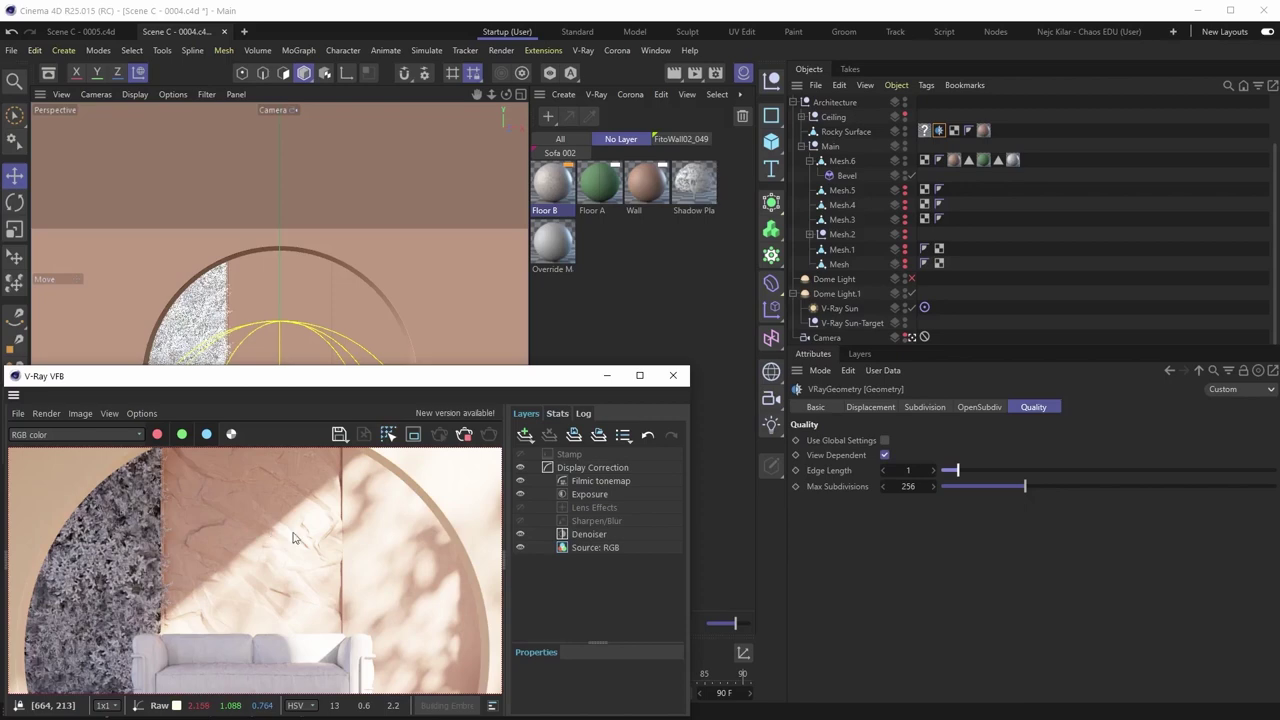
left_click(884, 456)
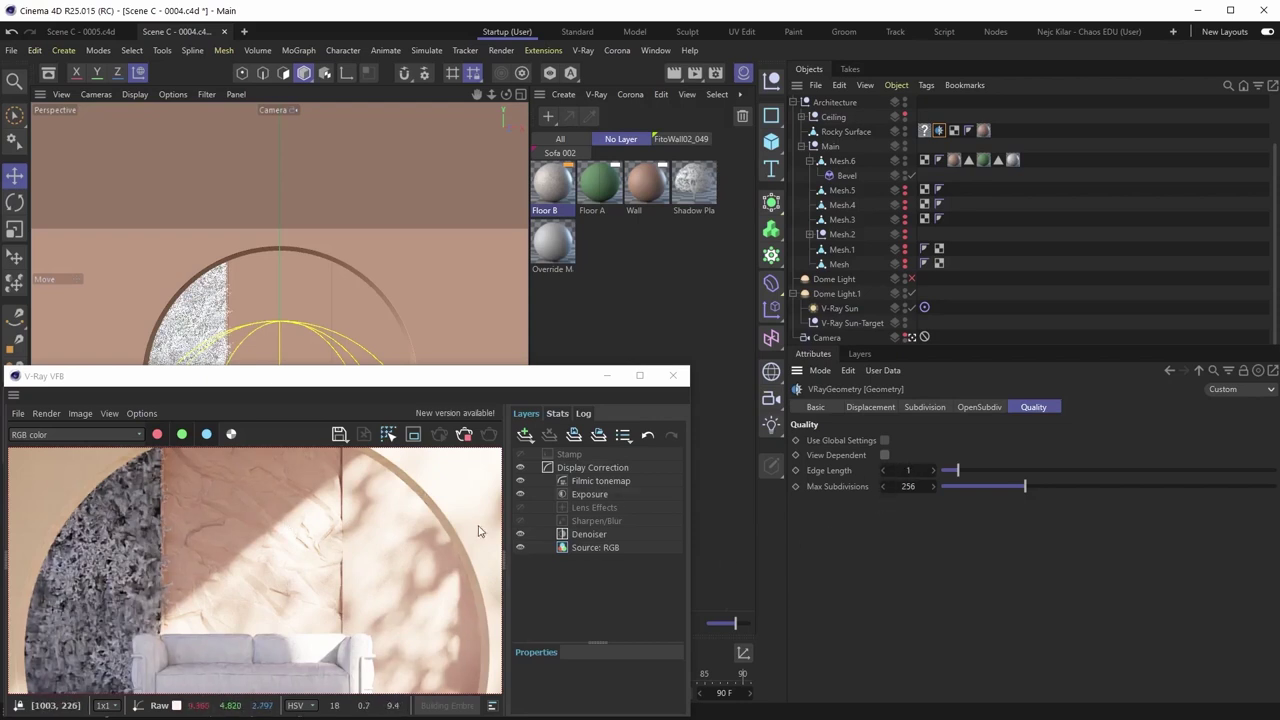
left_click(884, 456)
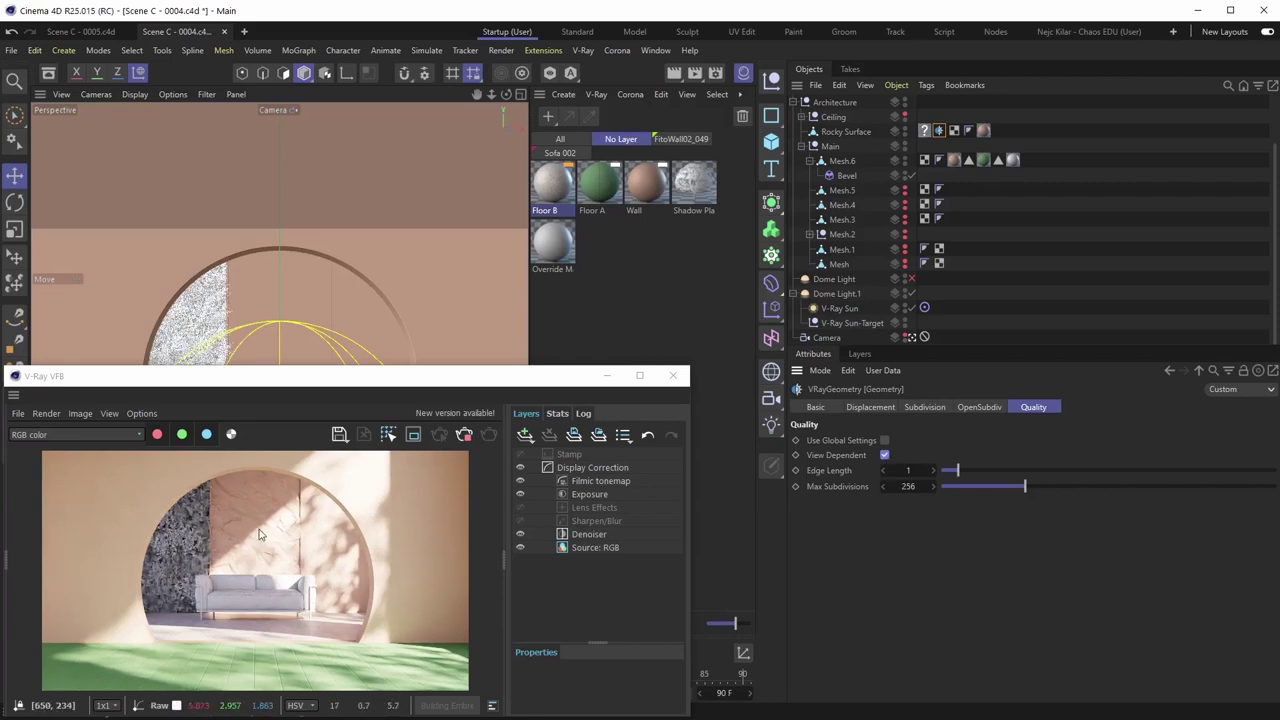
Examine the rocky panel's surface detail up close in the render with View Dependent enabled.
scroll(255, 535, "up", 1)
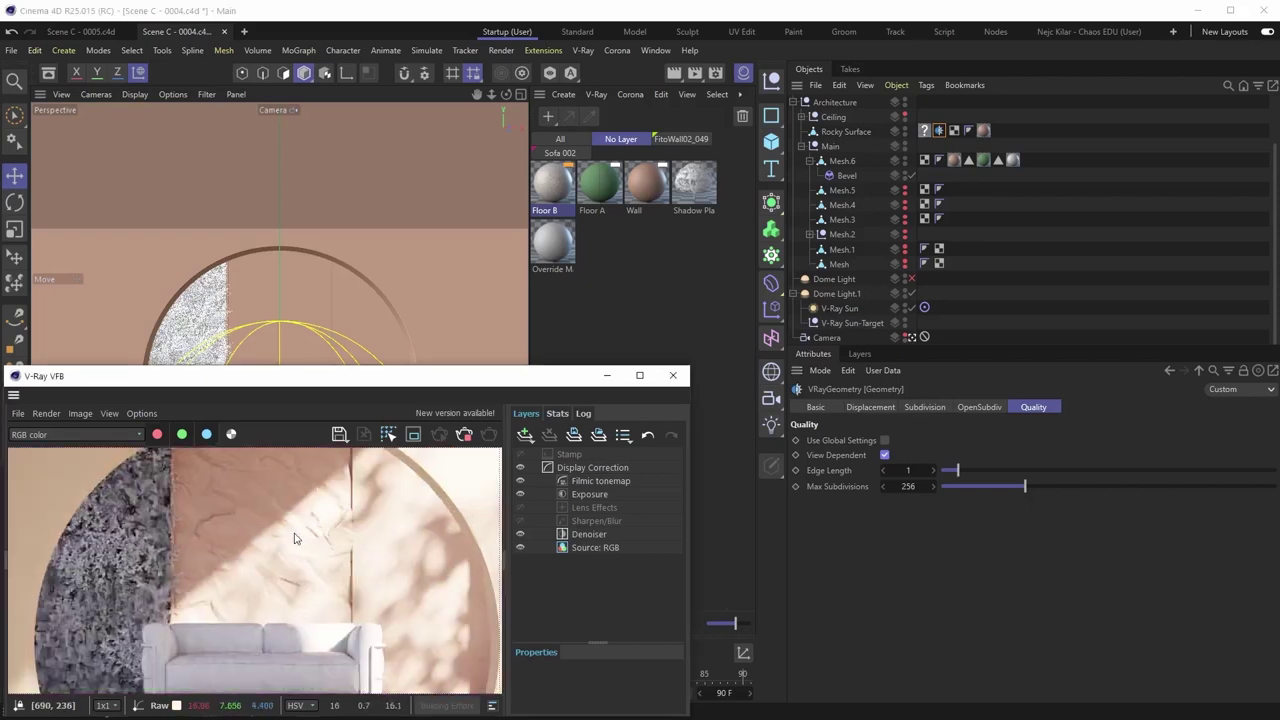
middle_click_drag(294, 538, 268, 534)
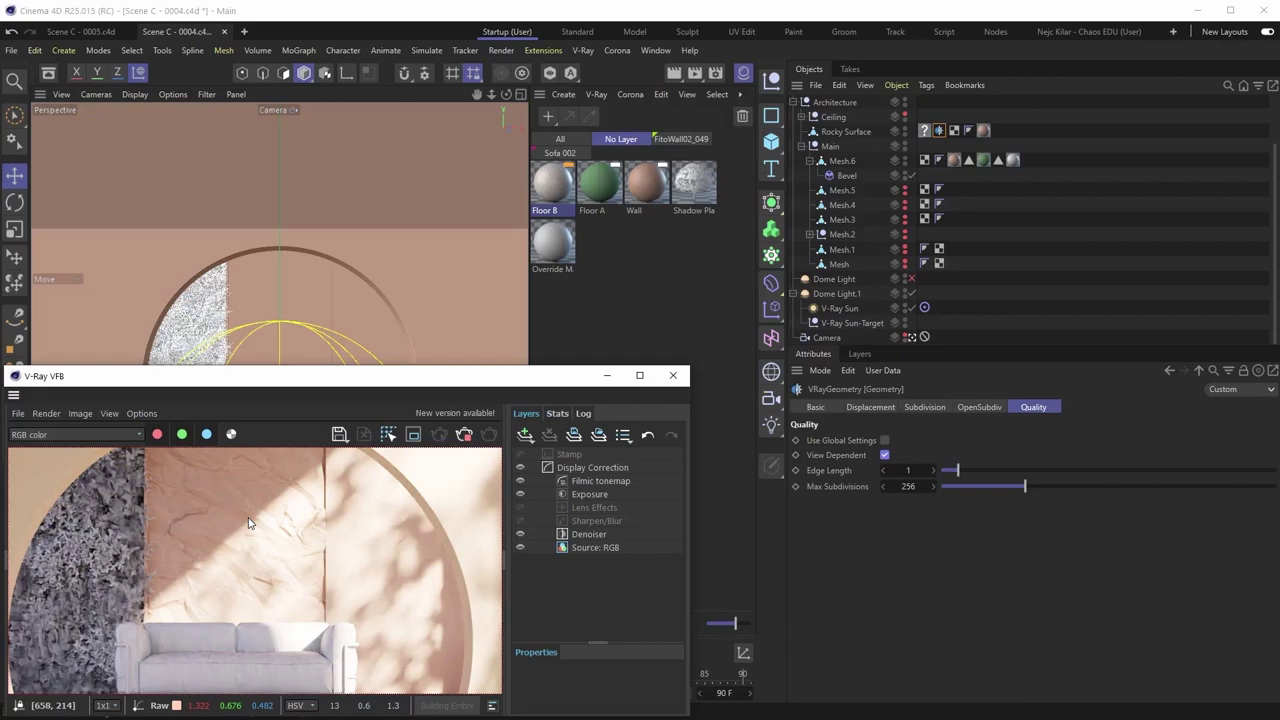
scroll(249, 524, "down", 1)
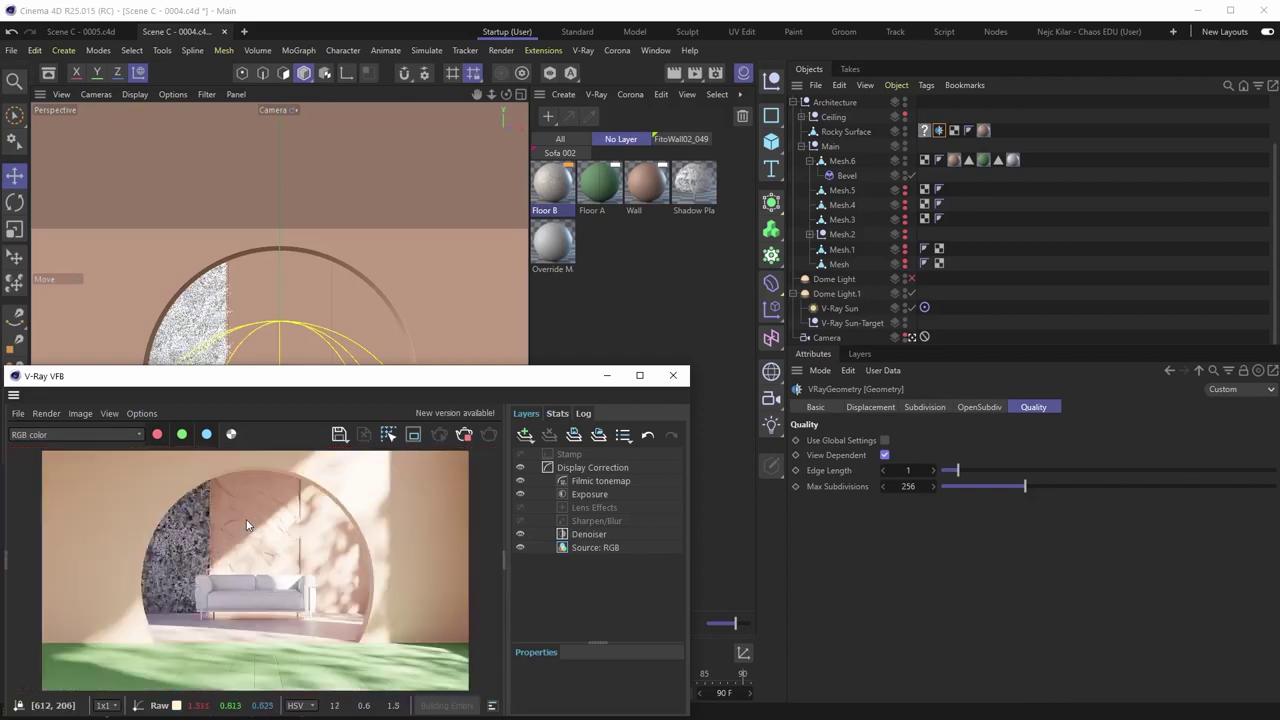
left_click(885, 455)
scroll(223, 500, "up", 2)
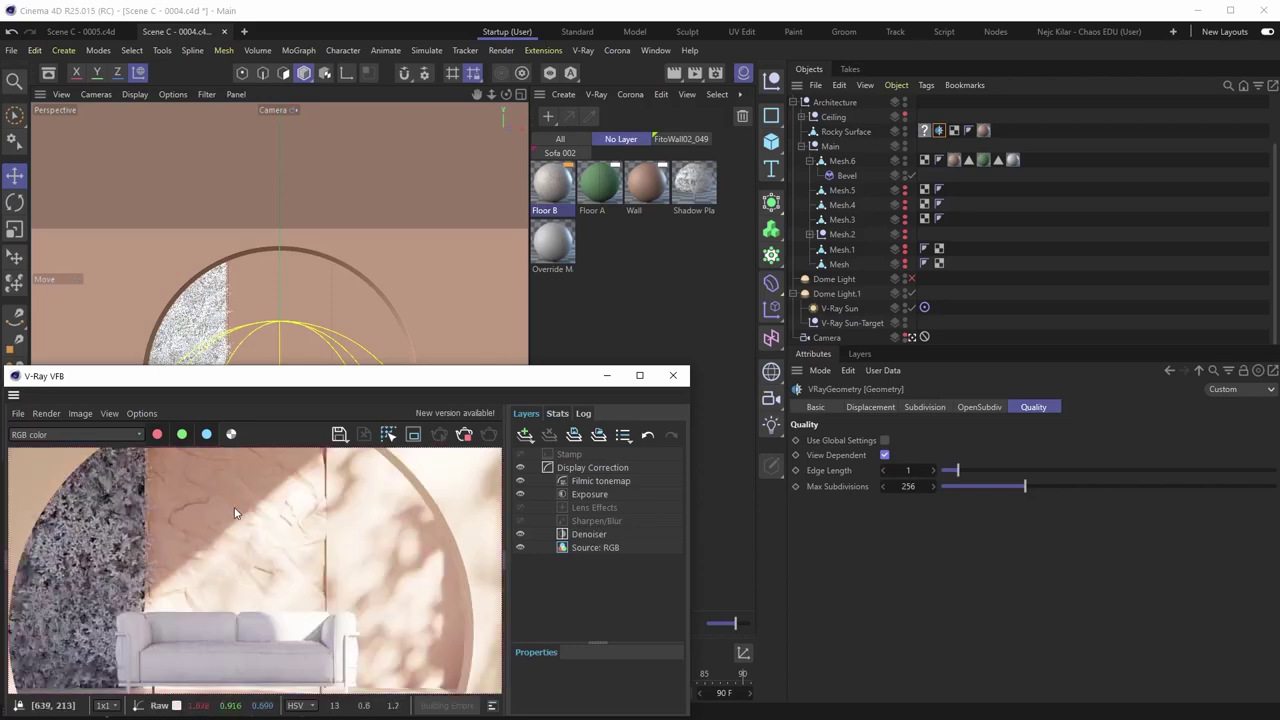
middle_click_drag(234, 513, 237, 521)
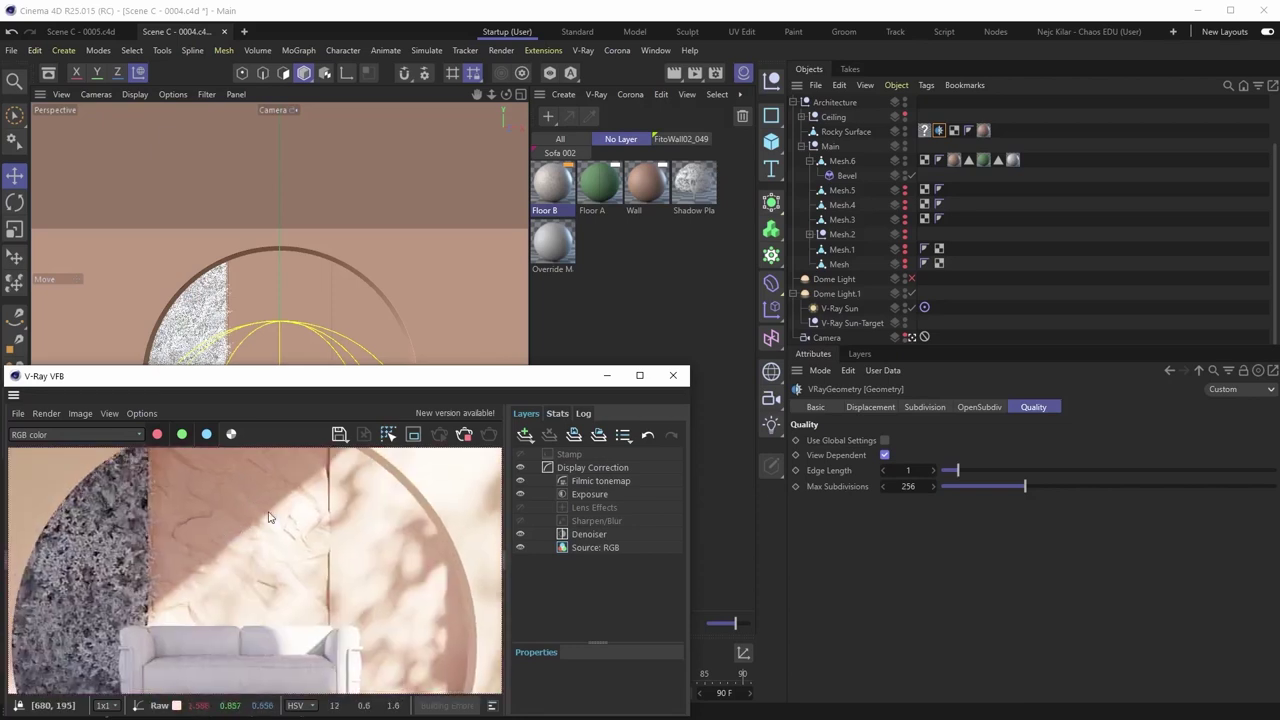
middle_click_drag(237, 546, 237, 568)
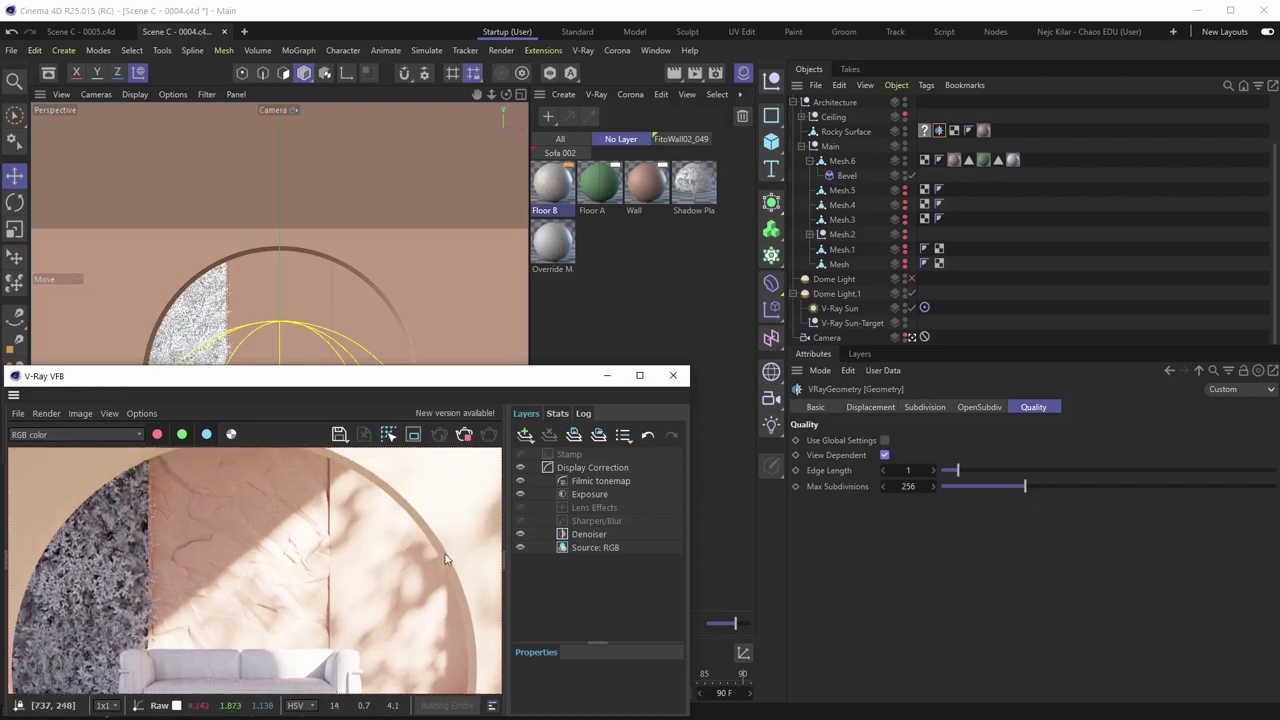
Set the Edge Length of Rocky Surface's displacement quality to 4.
left_click(934, 470)
left_click(934, 470)
left_click(934, 470)
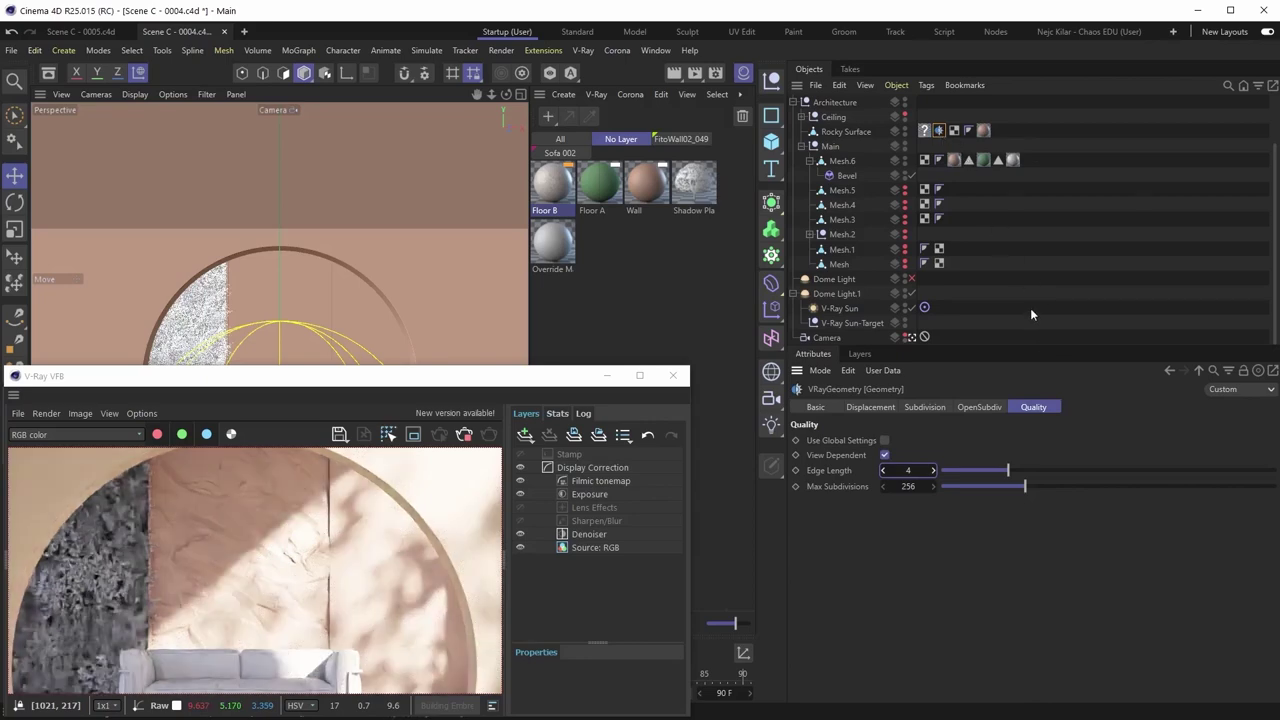
Select Rocky Surface and show the displacement settings of its V-Ray Geometry tag.
left_click(954, 160)
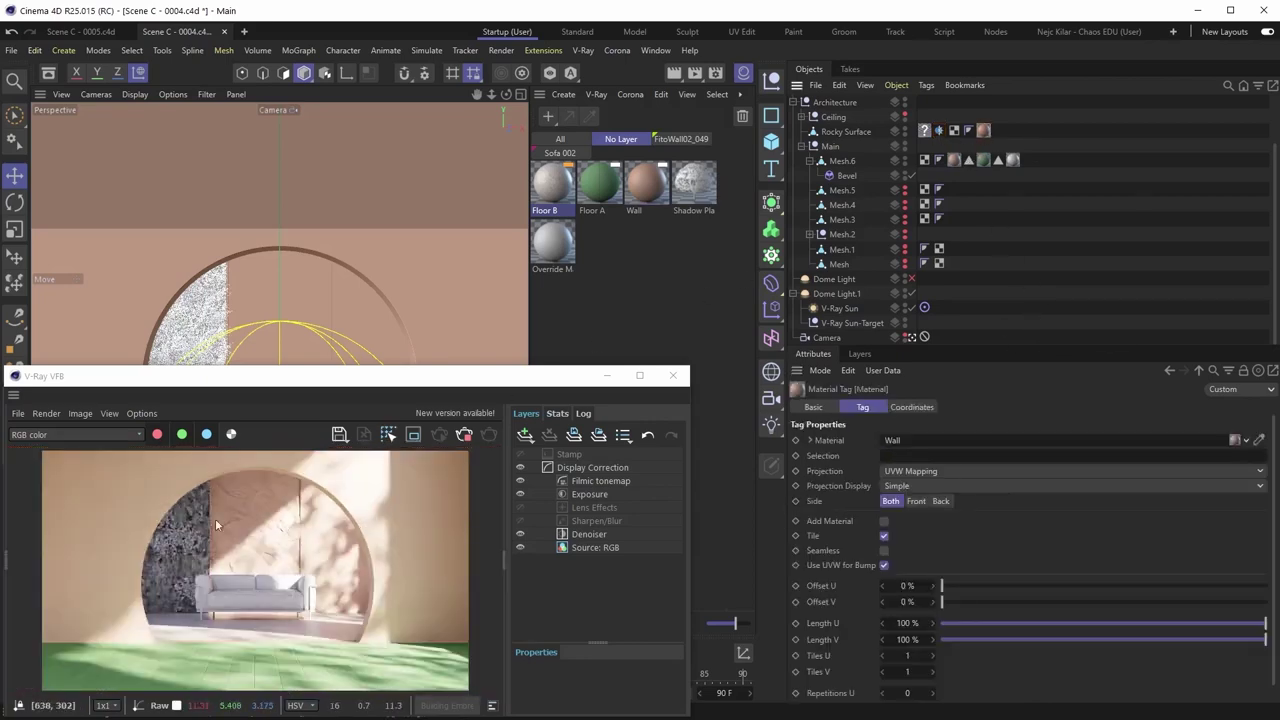
left_click(215, 518)
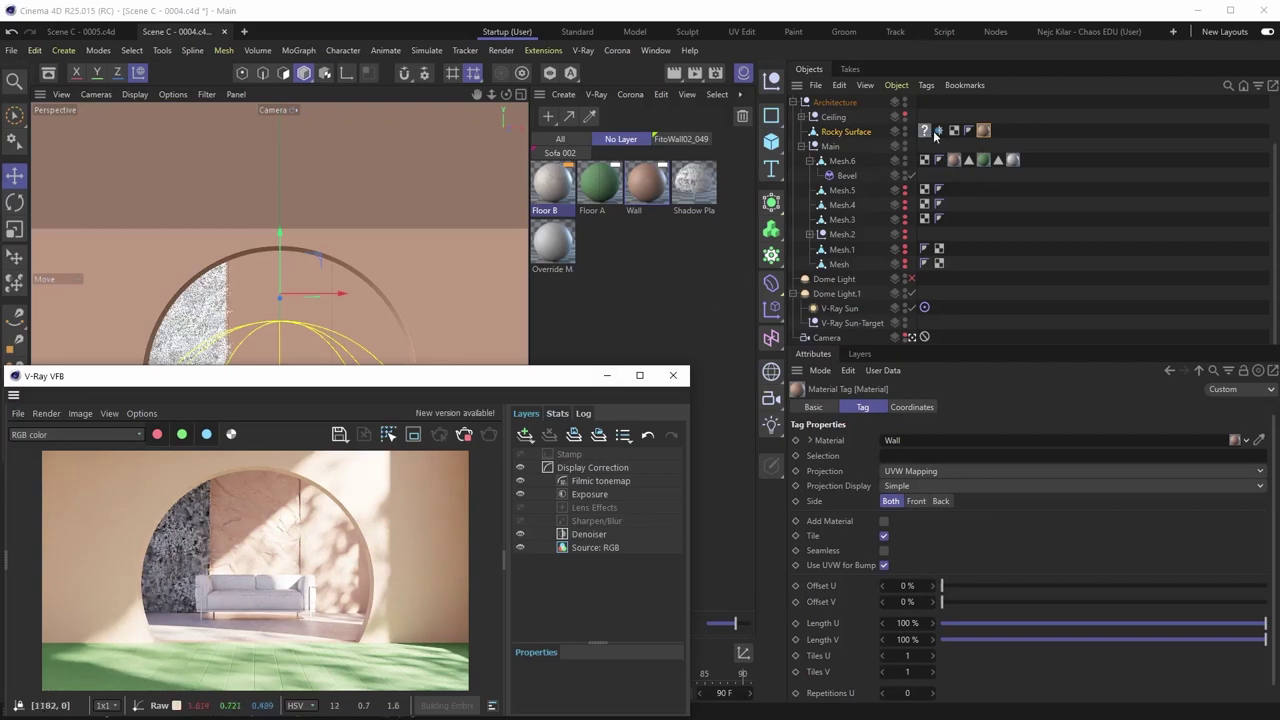
left_click(939, 131)
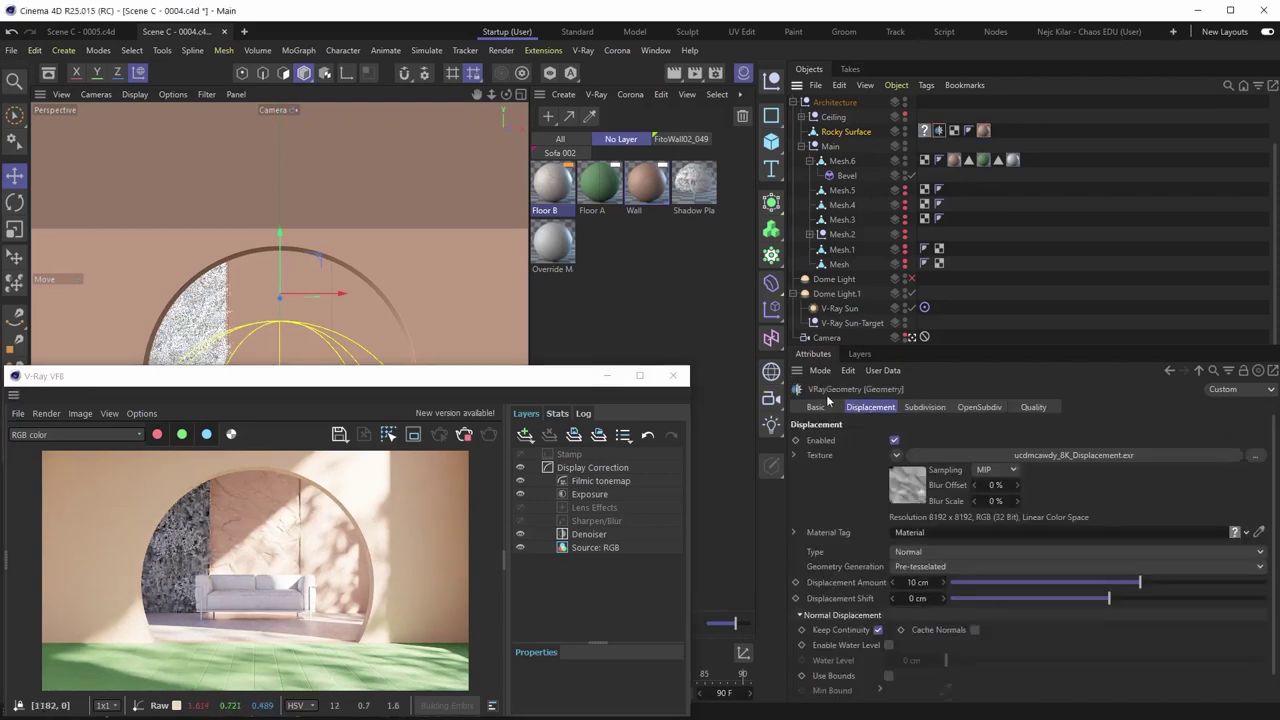